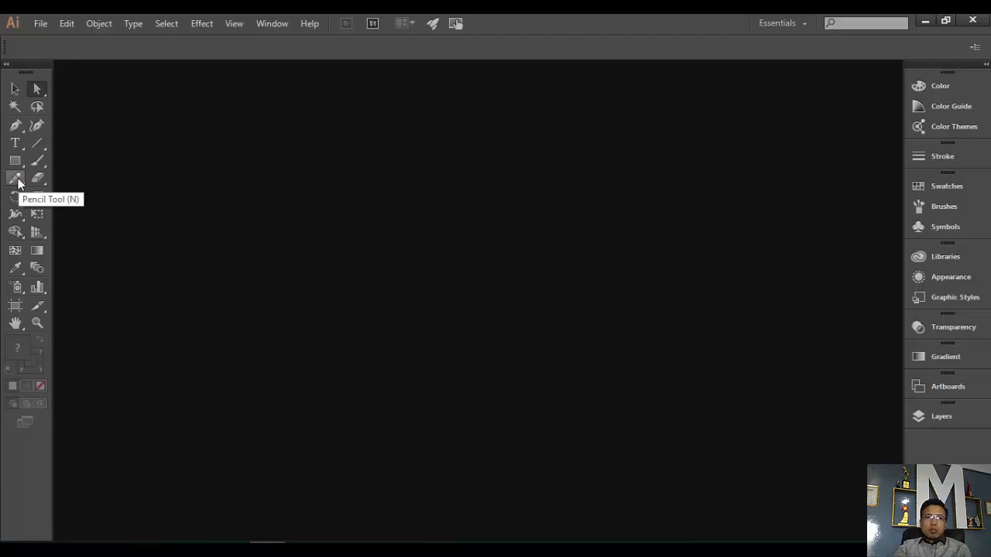
- Make the Pen the active tool, glancing at its anchor-point tools and the Layers panel
left_click(14, 128)
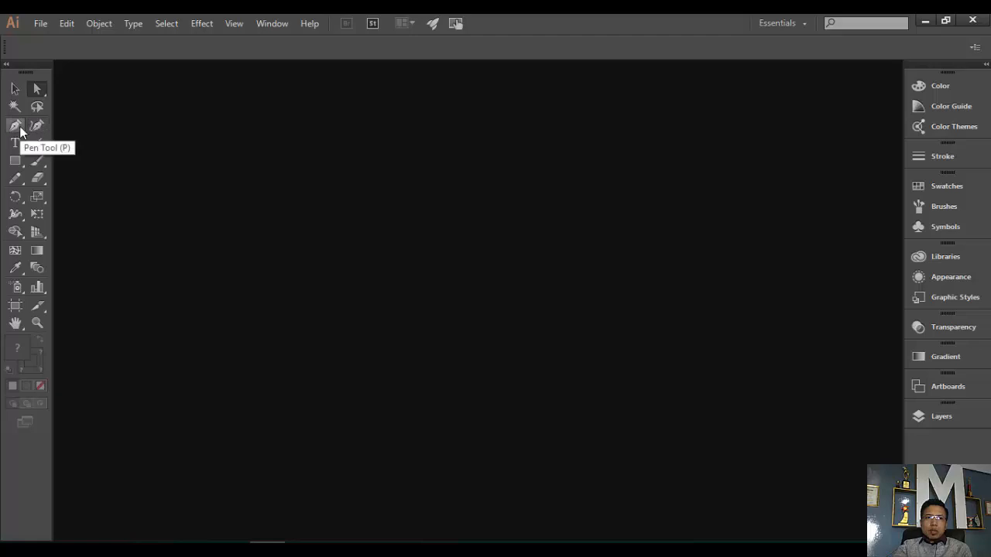
left_click(19, 131)
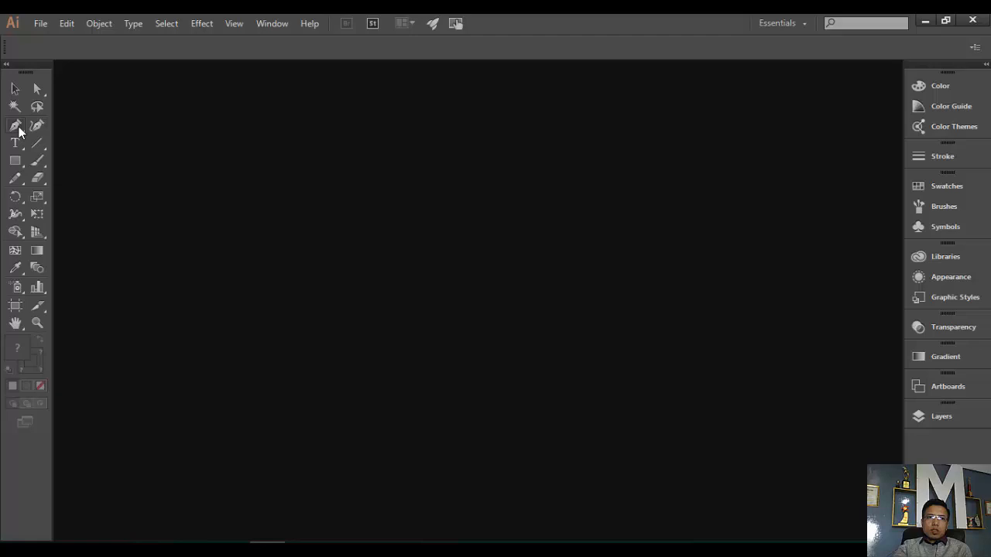
left_click(18, 132)
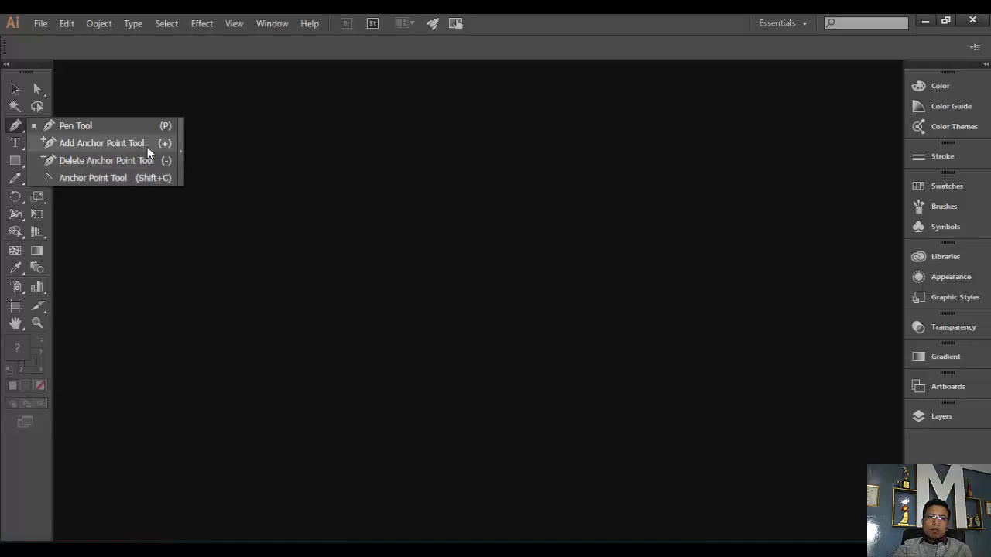
left_click(17, 133)
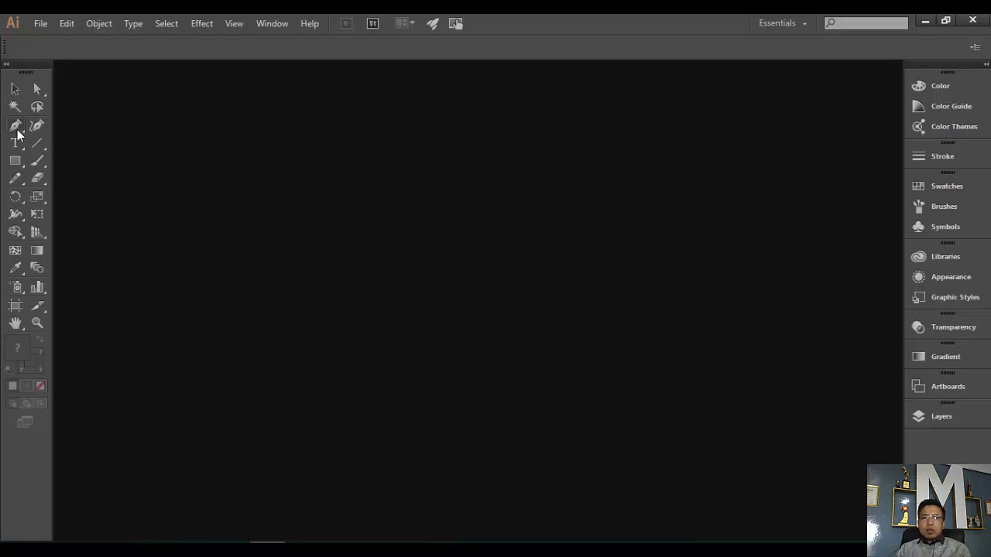
left_click(15, 127)
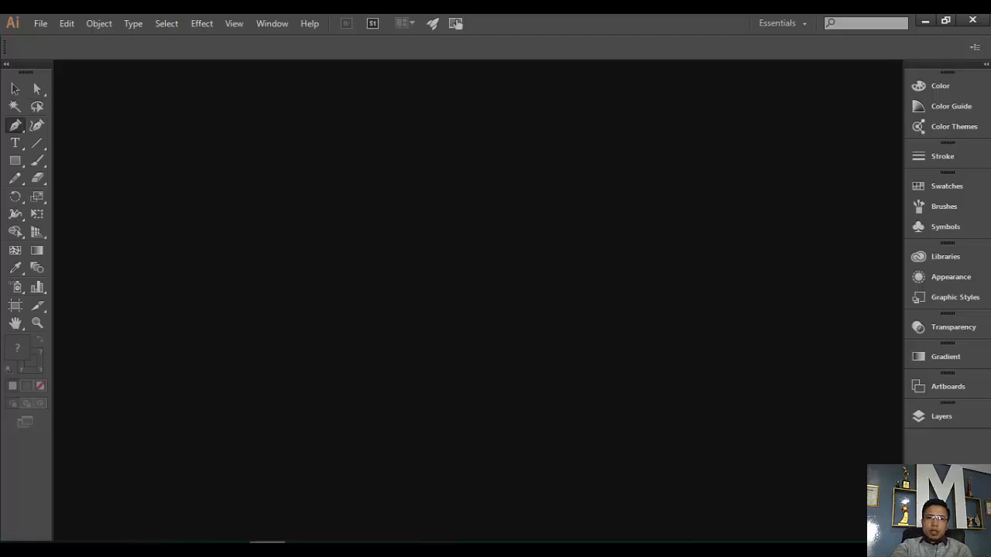
left_click(232, 548)
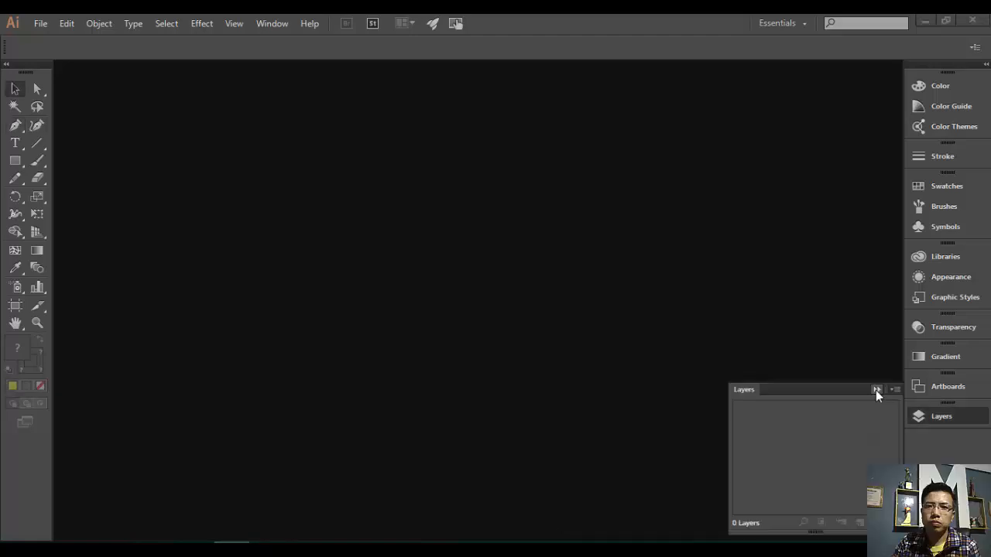
left_click(875, 390)
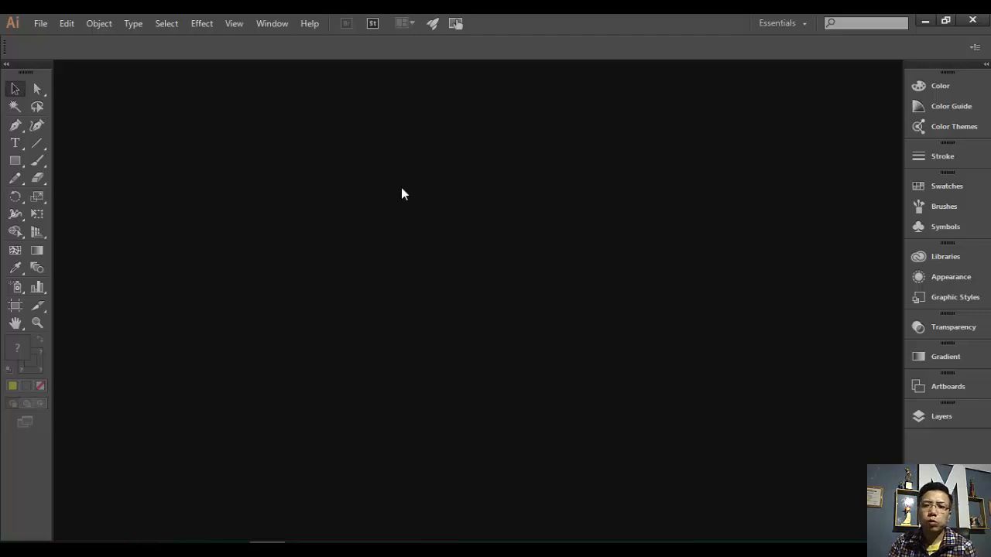
- Create a new A4 landscape document named 'pen tool'
left_click(38, 24)
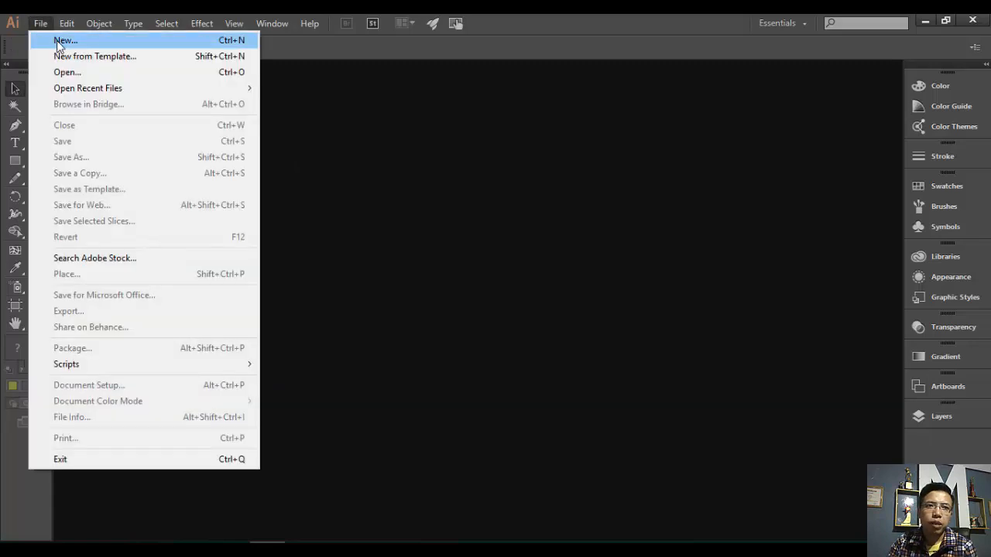
left_click(58, 42)
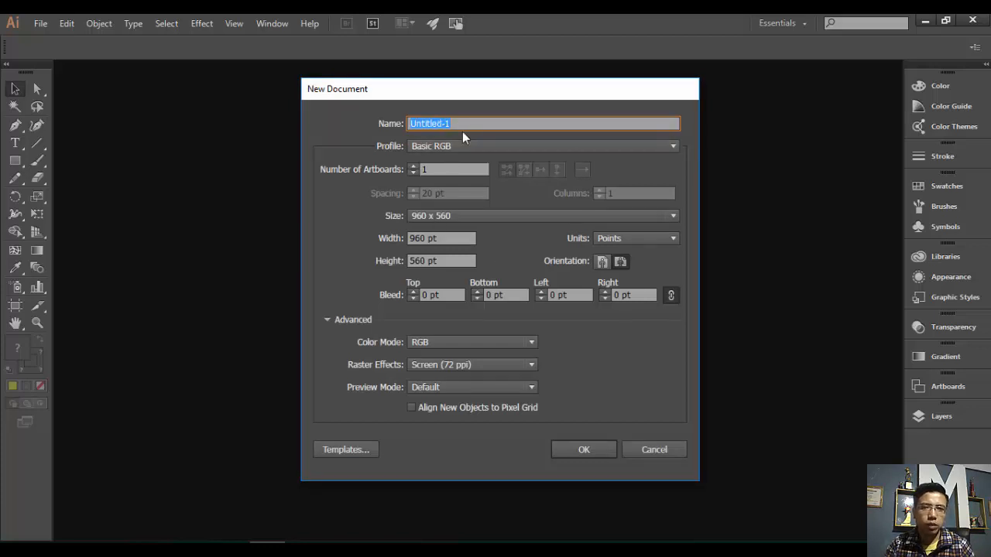
type("pe")
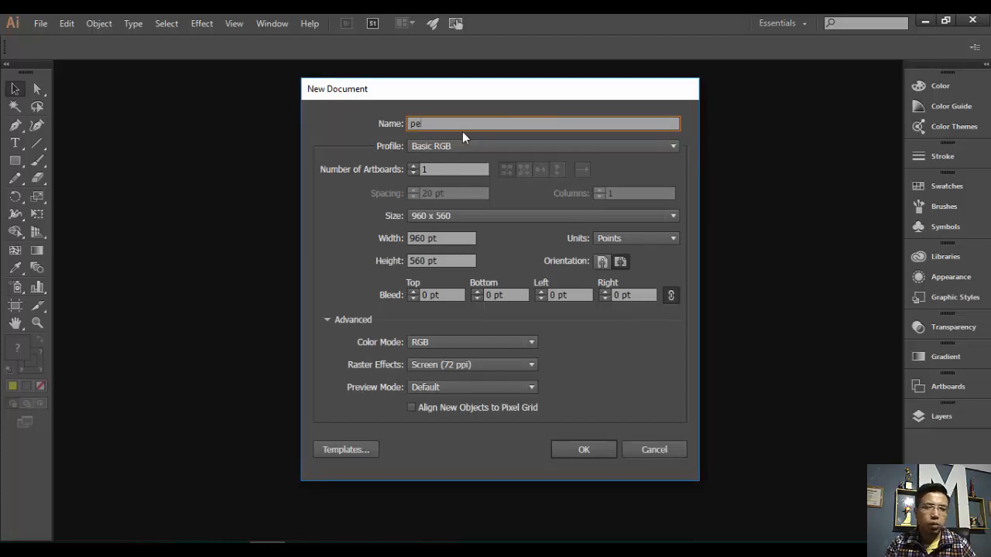
type("n")
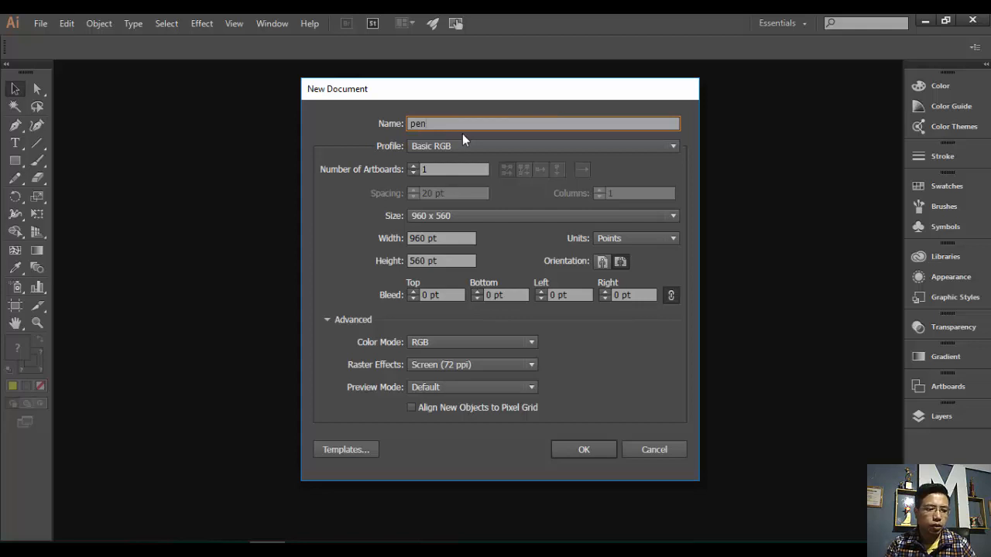
type(" tool")
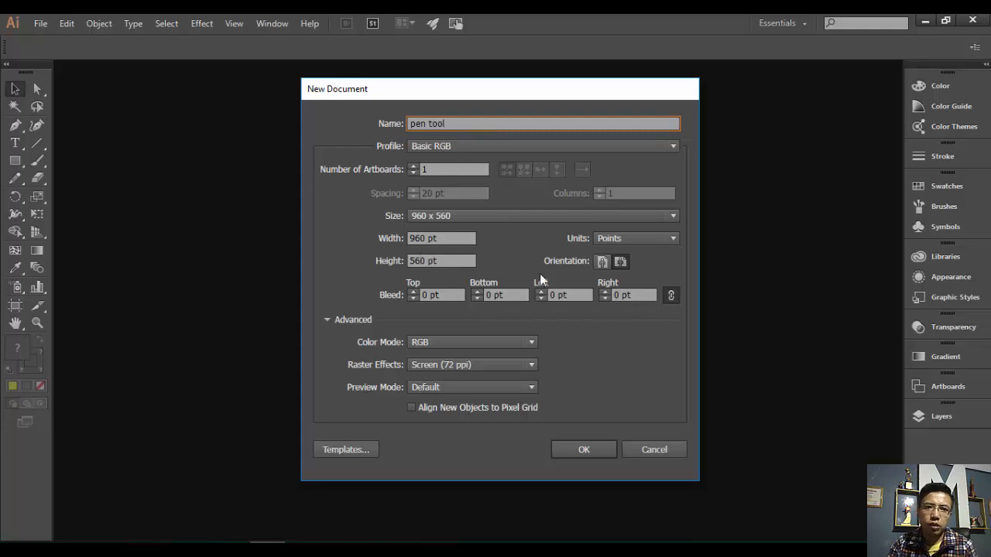
left_click(492, 217)
left_click(450, 298)
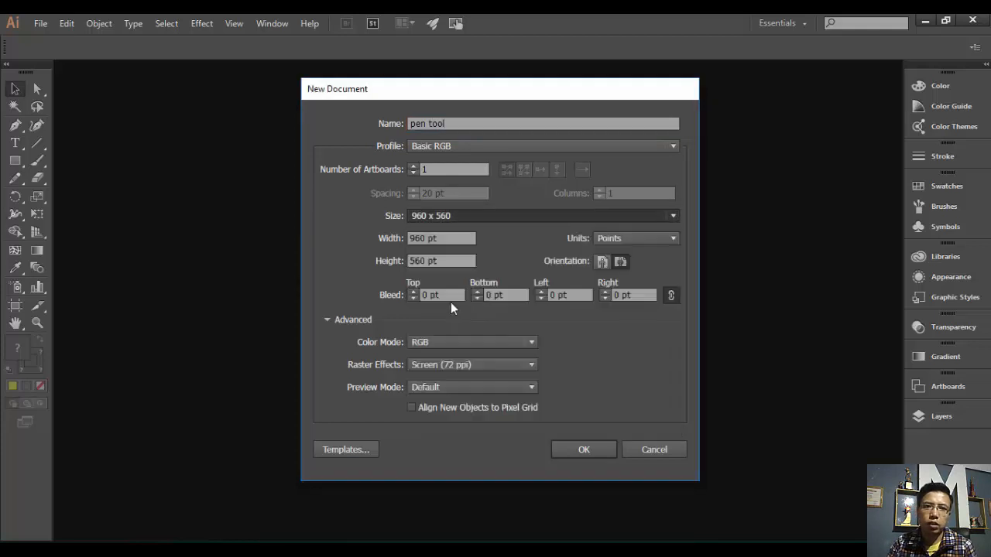
left_click(620, 263)
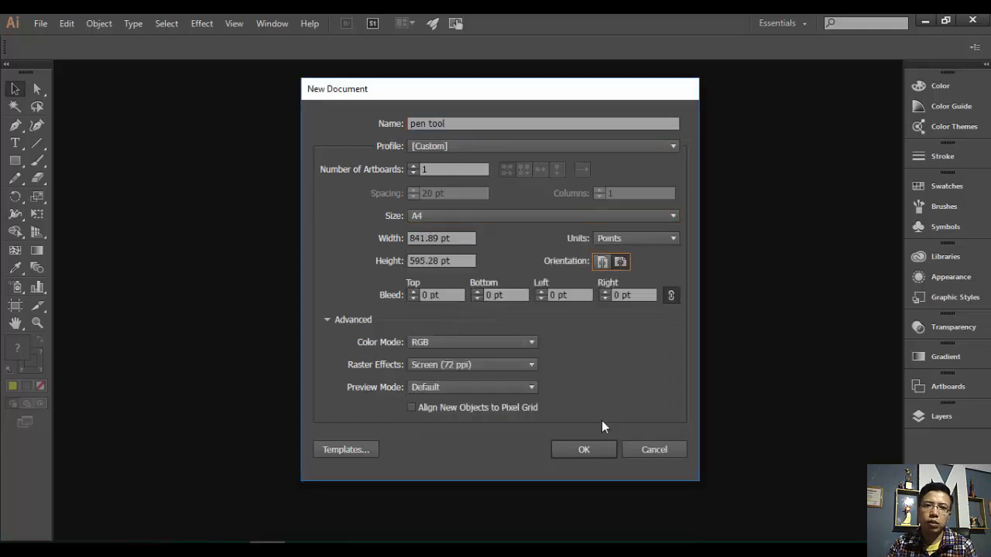
left_click(592, 449)
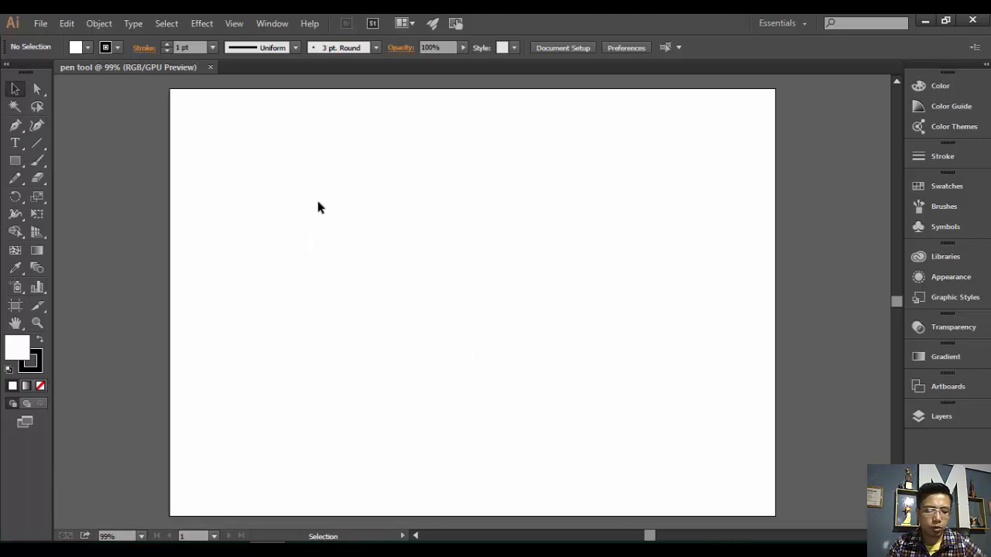
- With the Pen tool, set fill to None and black stroke, then place the first corner point
key("p")
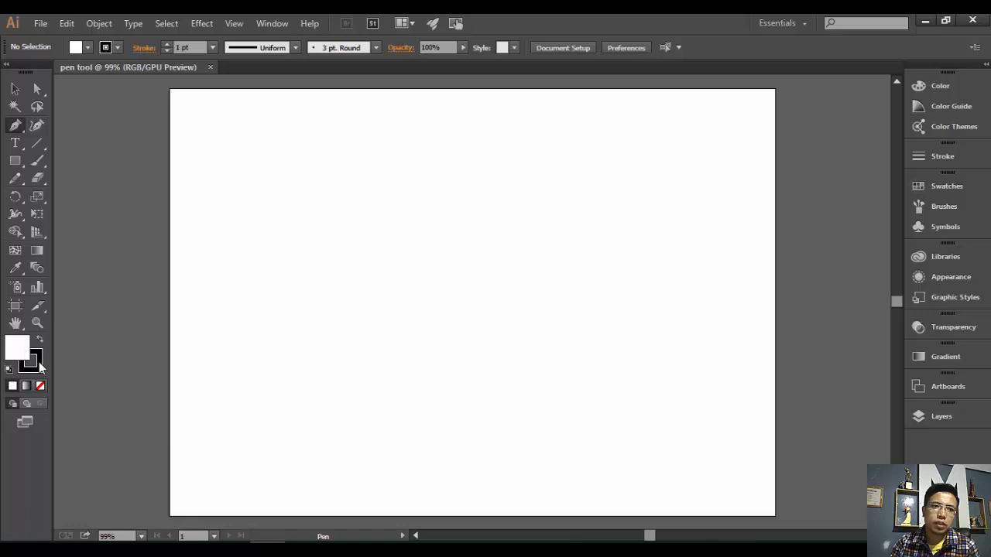
left_click(41, 386)
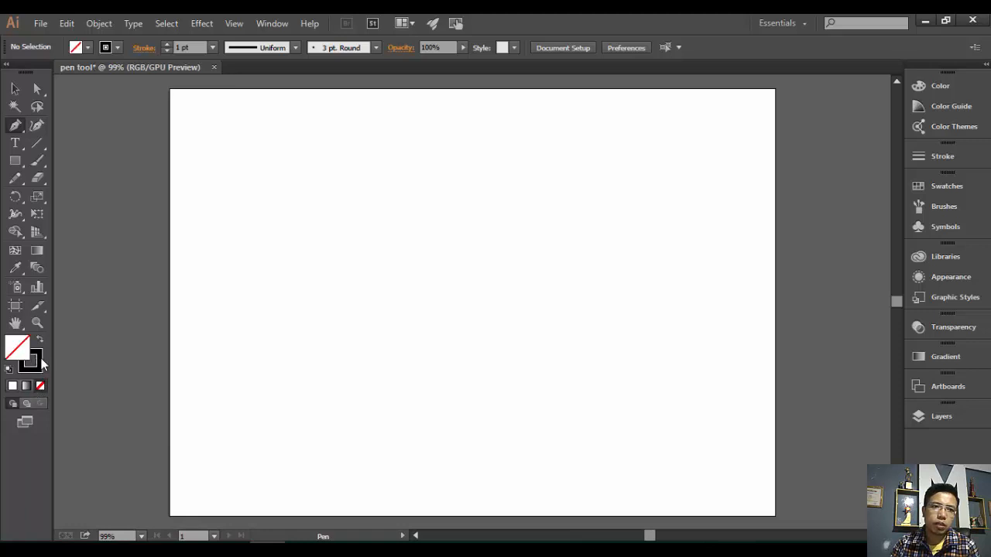
left_click(36, 364)
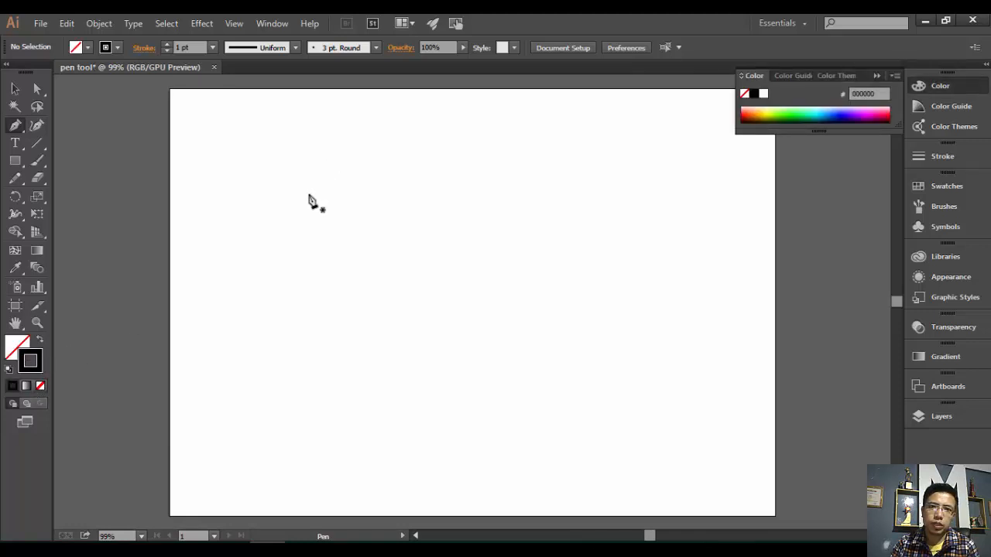
left_click(297, 193)
- Add the top-right, lower-right and lower-left corners, closing the quadrilateral at its first point
left_click(668, 198)
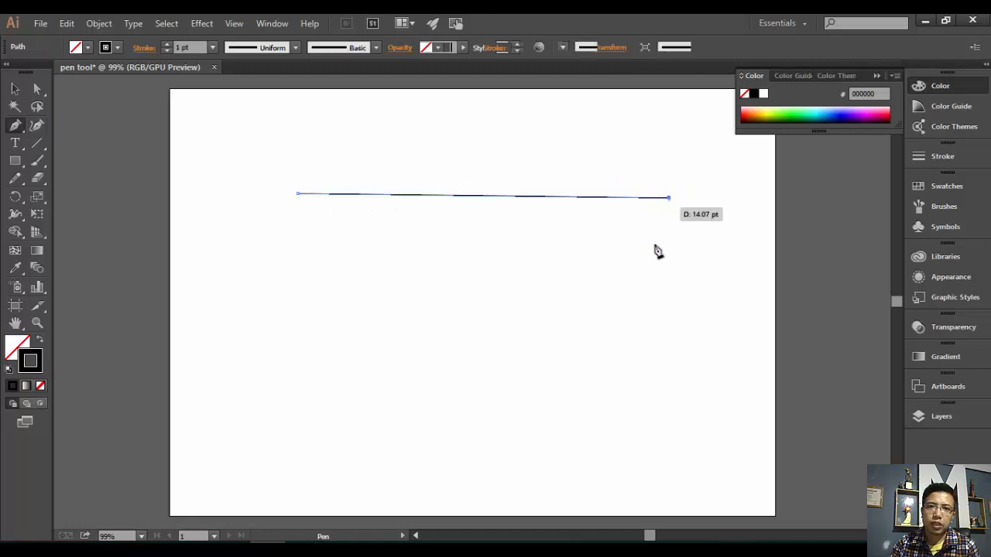
left_click(653, 336)
left_click(283, 335)
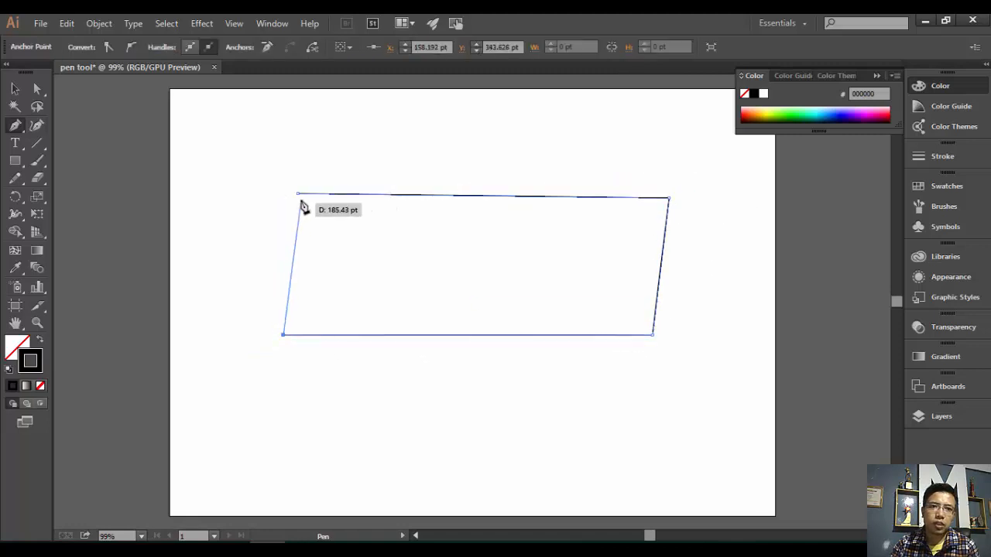
left_click(298, 194)
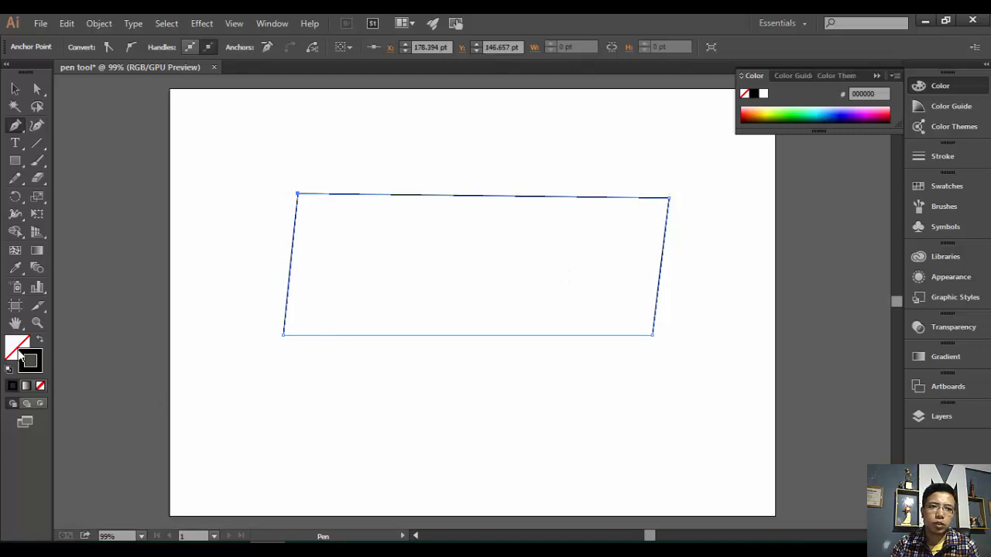
left_click(17, 350)
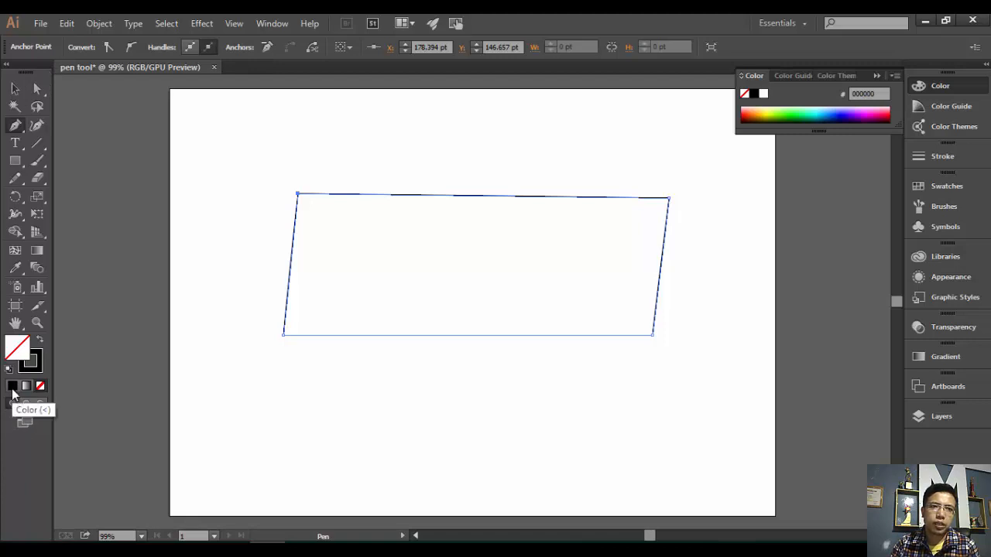
left_click(16, 90)
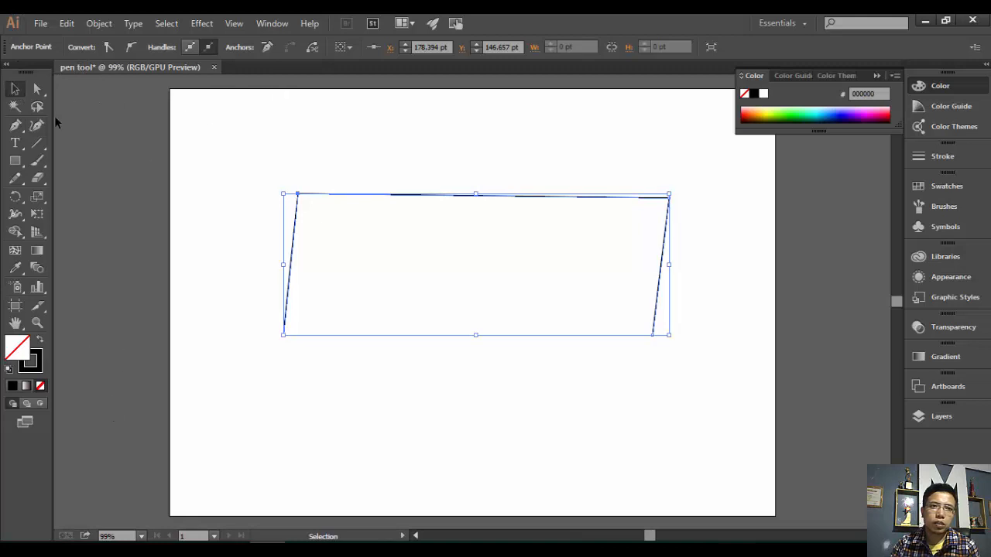
- Try blue, magenta and pink fills before settling on dark red AA0018, then bring Stroke forward
left_click(13, 92)
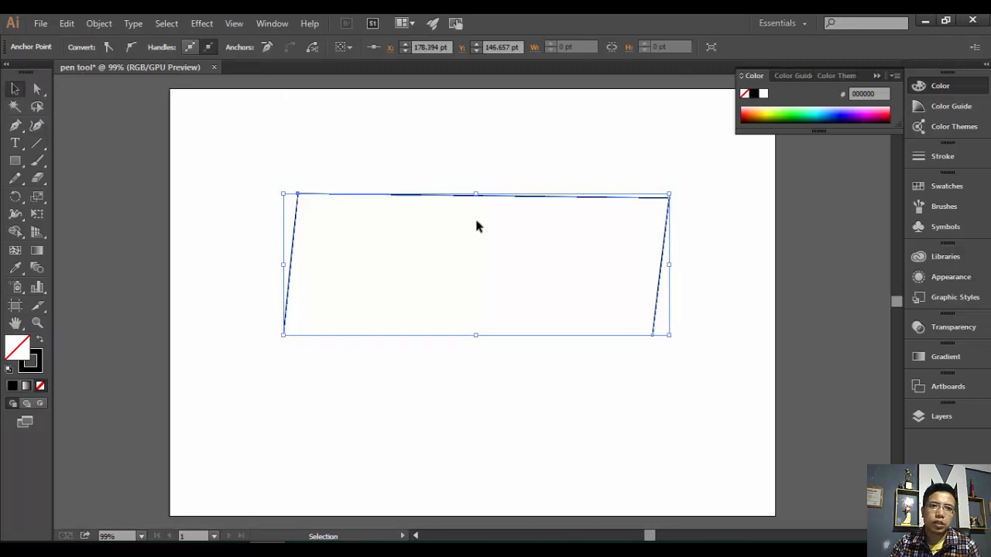
left_click(838, 112)
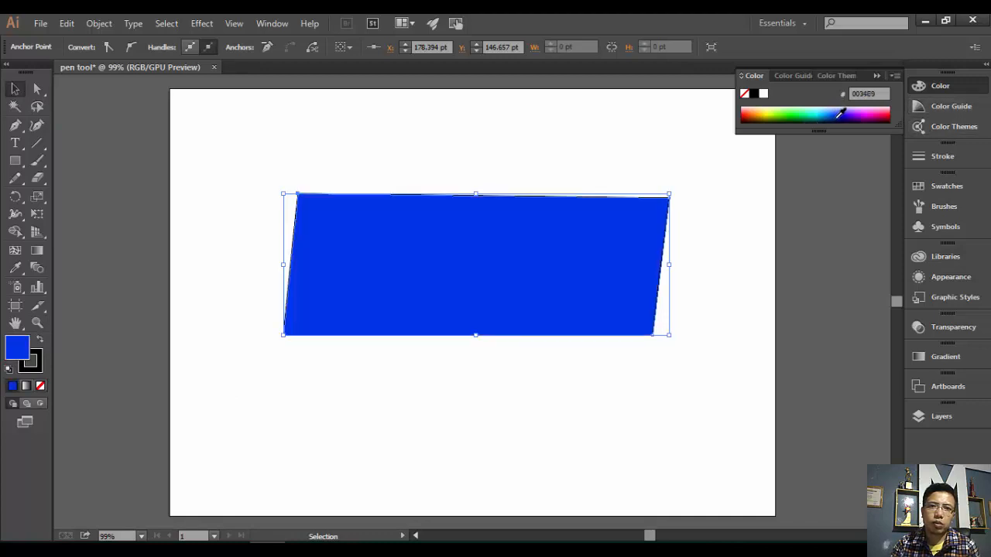
left_click(873, 113)
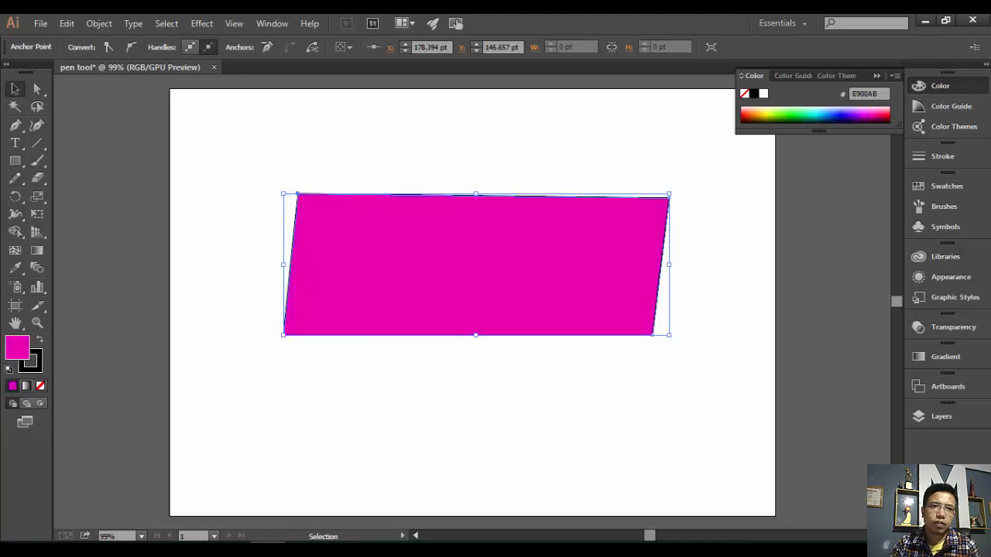
left_click(15, 125)
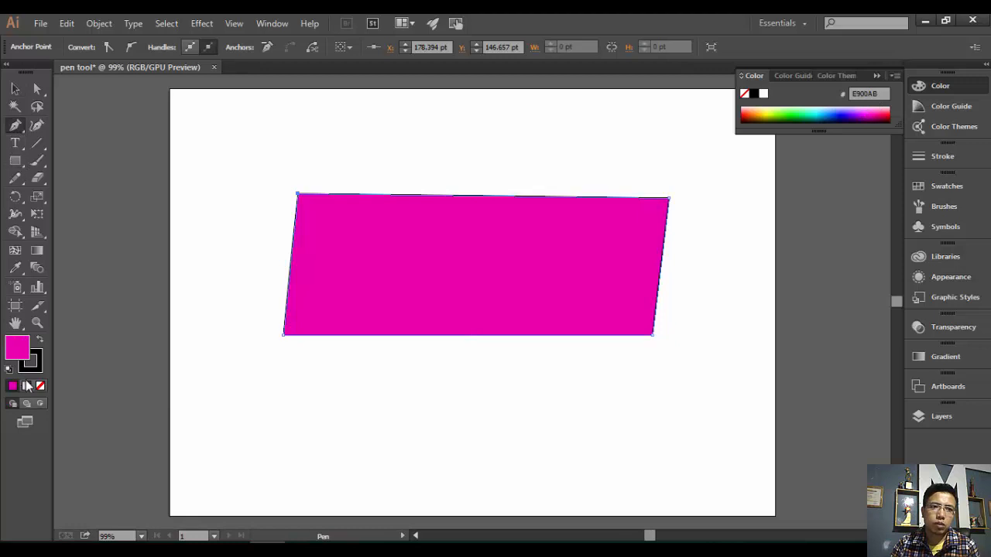
left_click(878, 114)
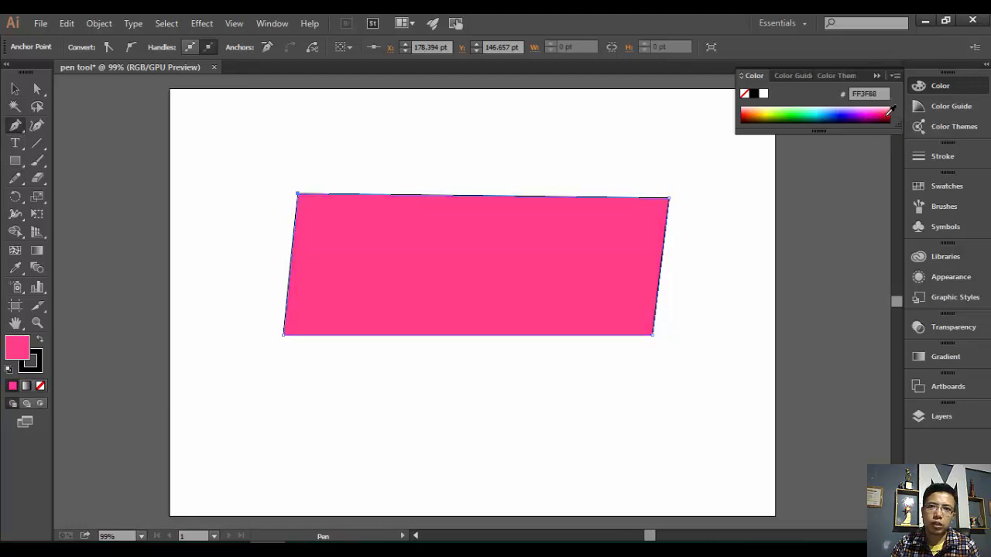
left_click(884, 110)
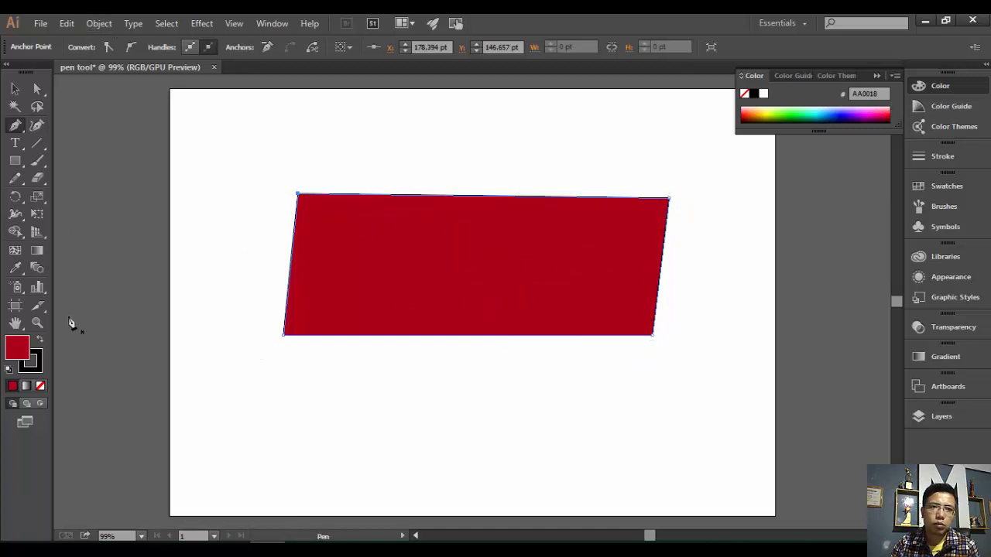
left_click(38, 356)
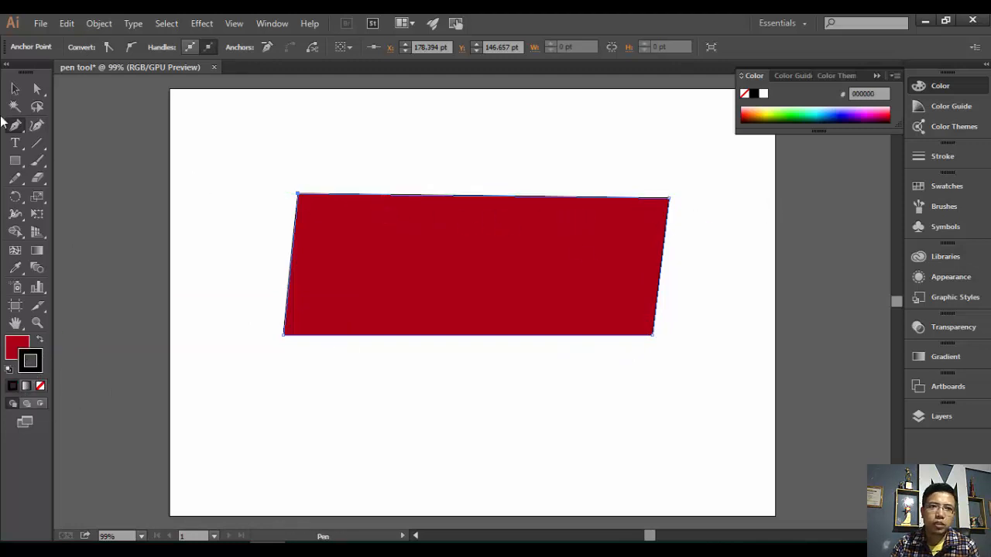
- Give the red slanted shape a 5 pt outline
left_click(14, 90)
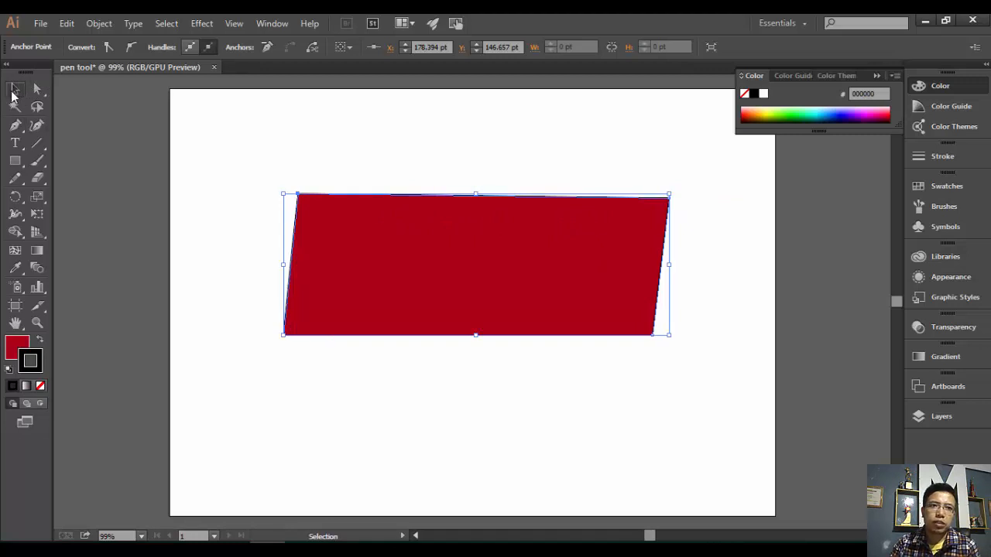
left_click(486, 263)
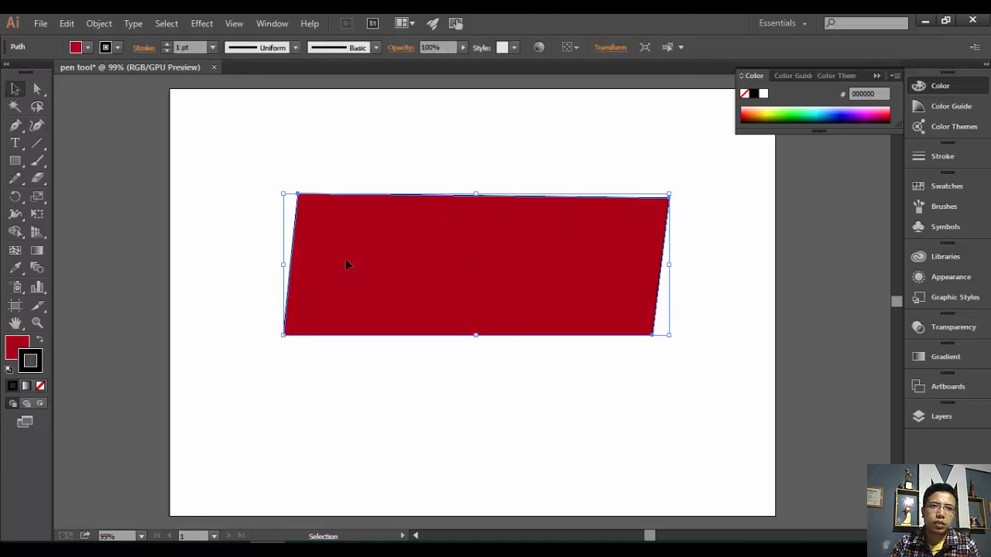
left_click(213, 47)
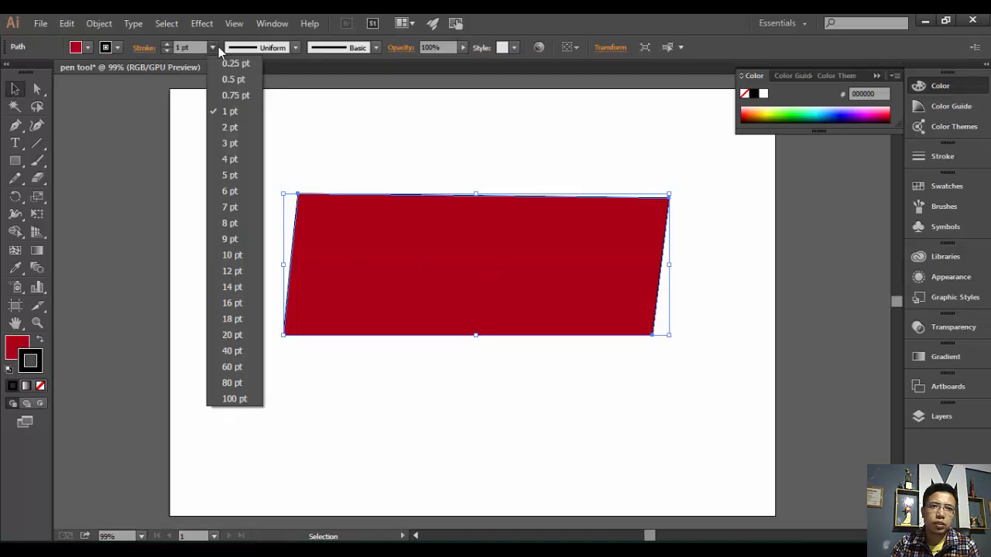
left_click(231, 175)
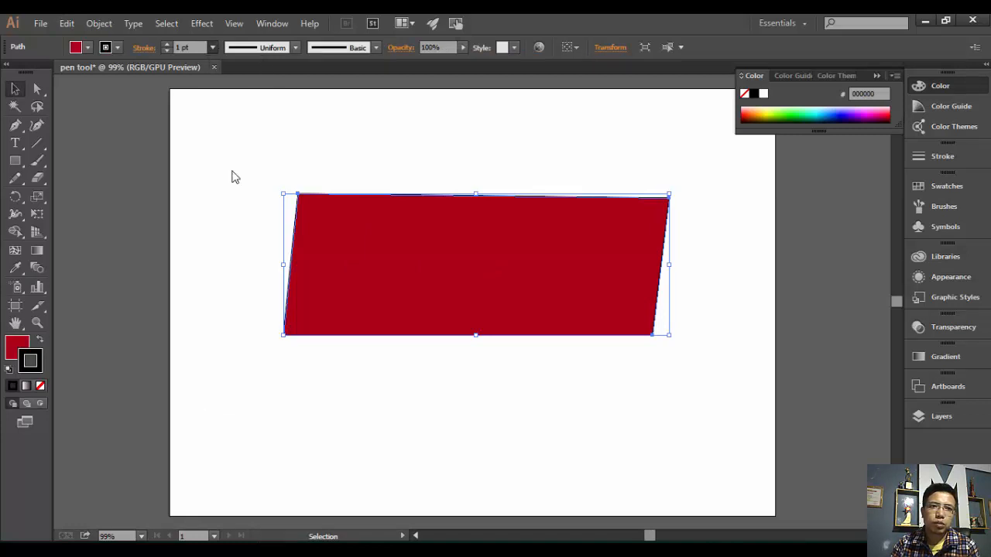
left_click(604, 137)
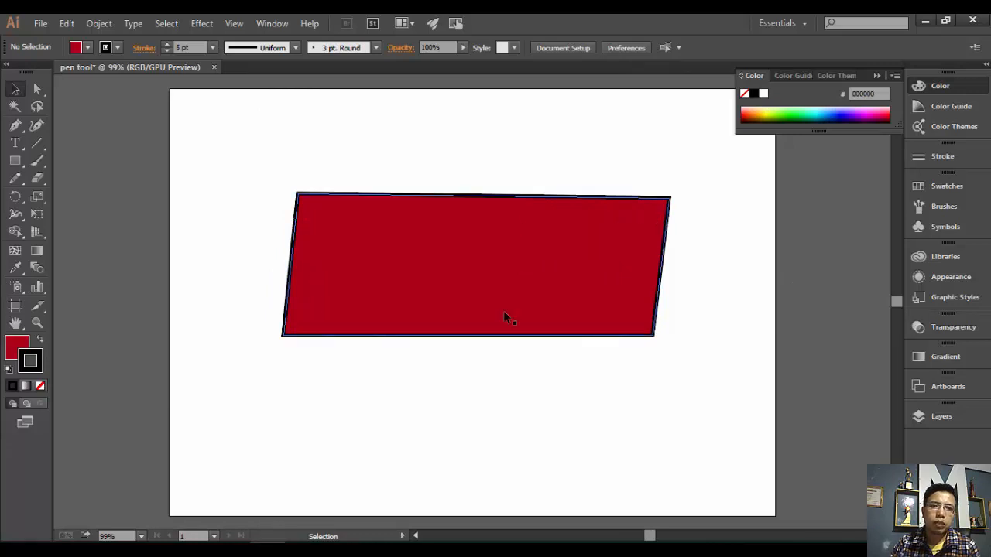
- Set the fill to None and strip the red fill from the shape, leaving an empty frame
left_click(40, 386)
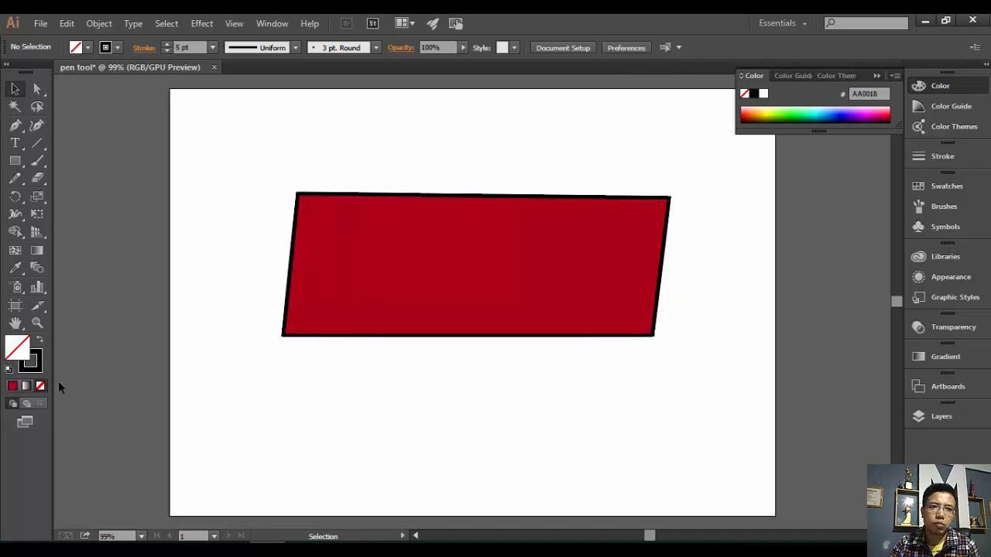
left_click(376, 235)
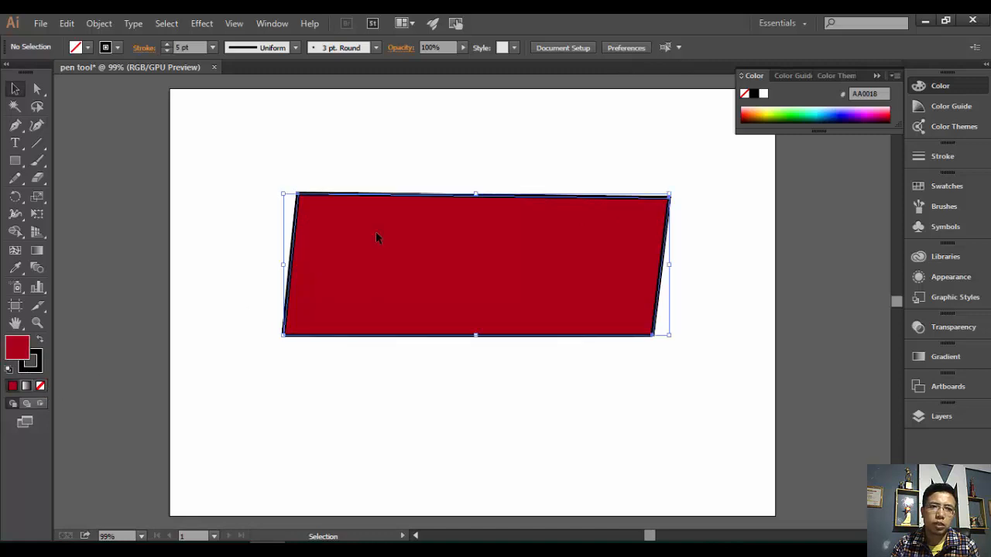
left_click(38, 386)
left_click(261, 193)
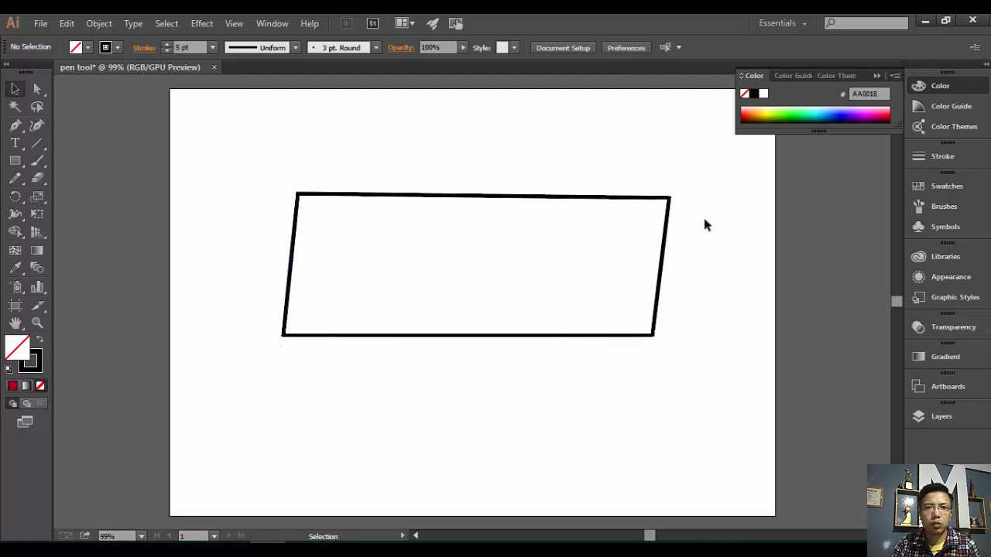
left_click(14, 125)
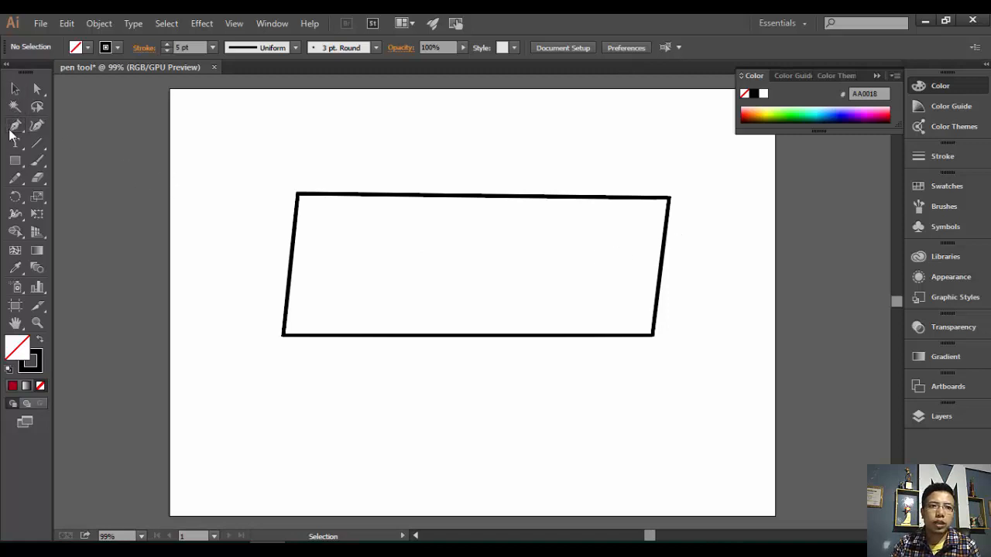
- Place four corners of an inner rectangle inside the frame and close it at the starting corner
left_click(317, 220)
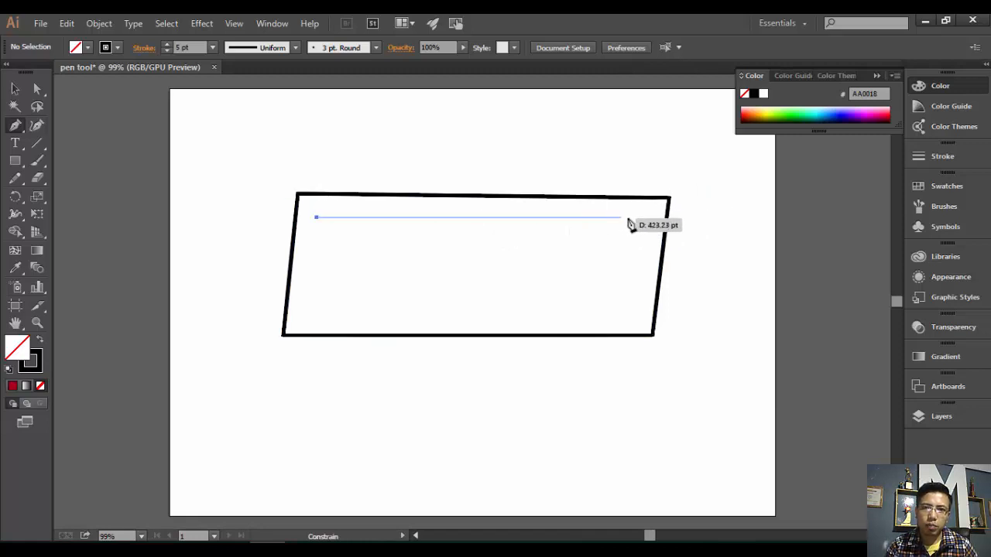
left_click(638, 218)
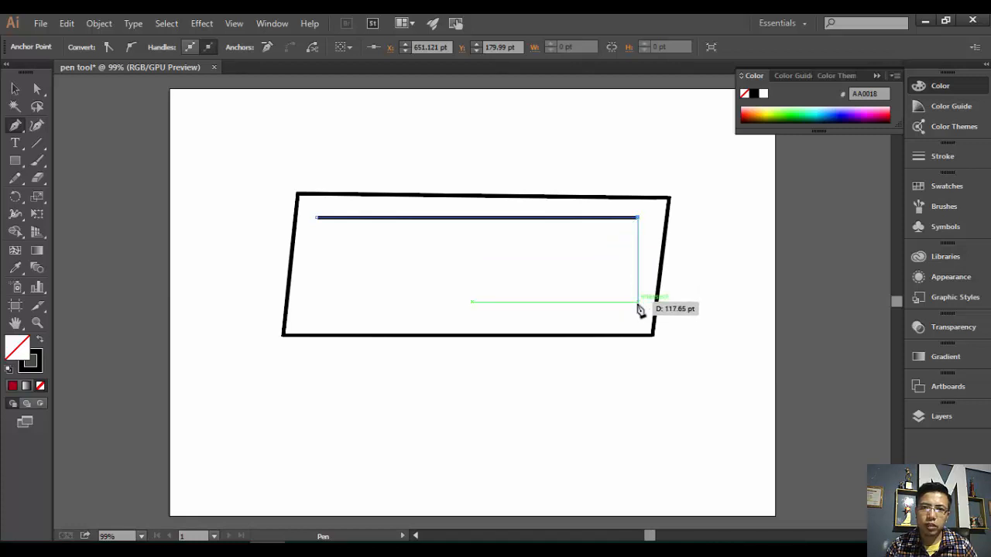
left_click(638, 302)
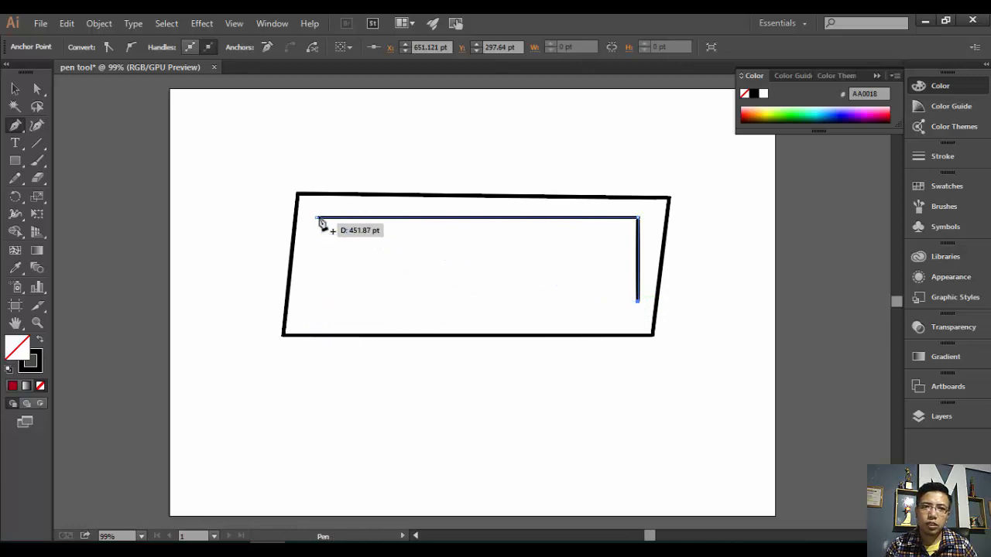
left_click(317, 301)
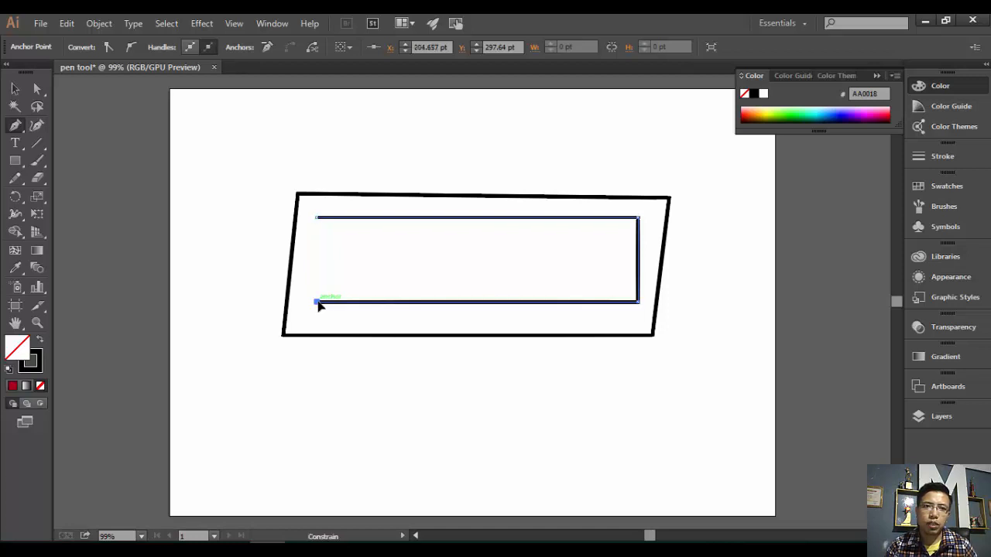
left_click(318, 220)
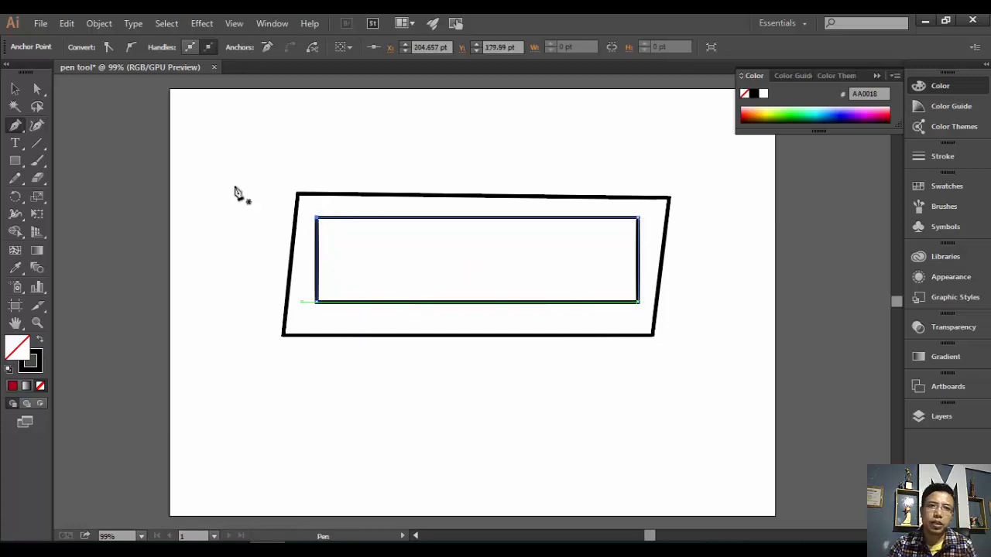
left_click(235, 24)
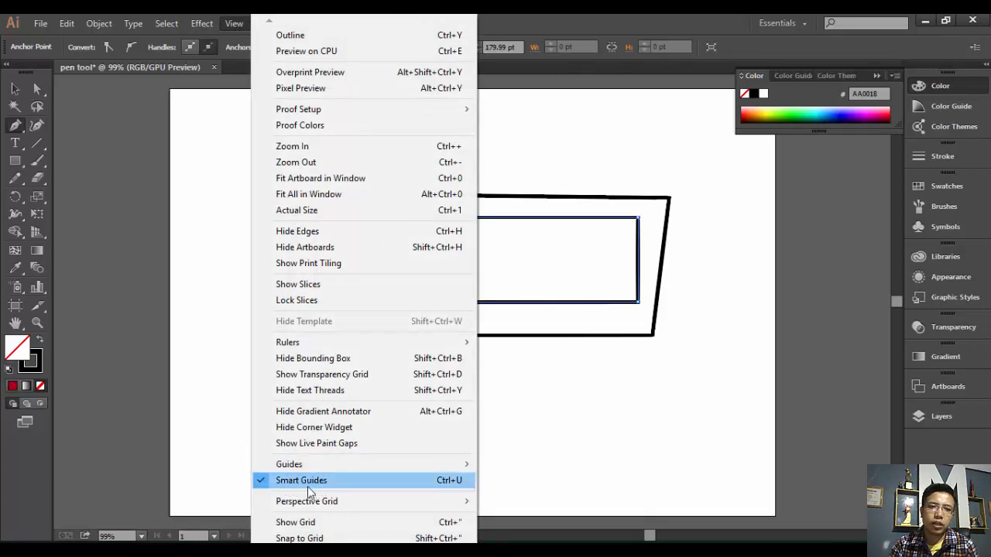
left_click(202, 238)
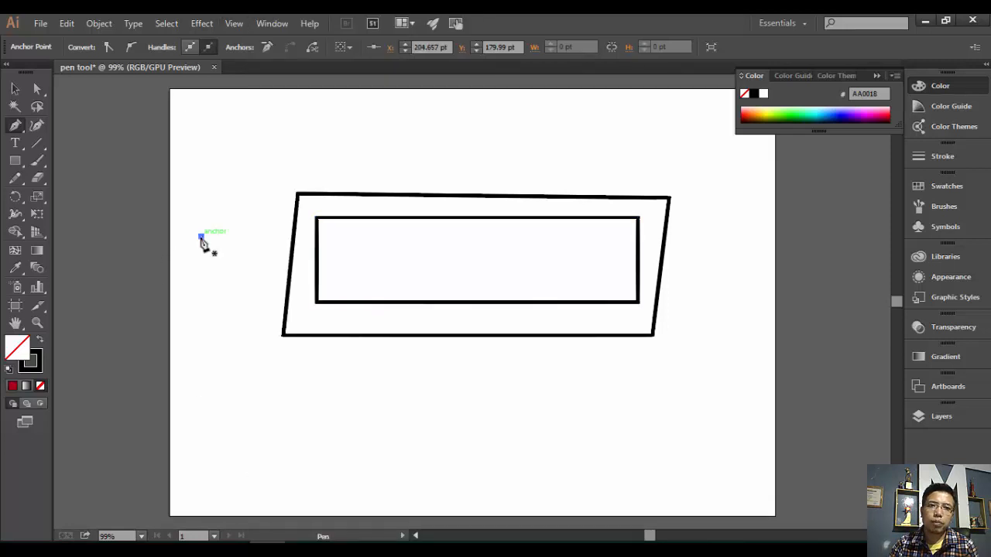
left_click(200, 236)
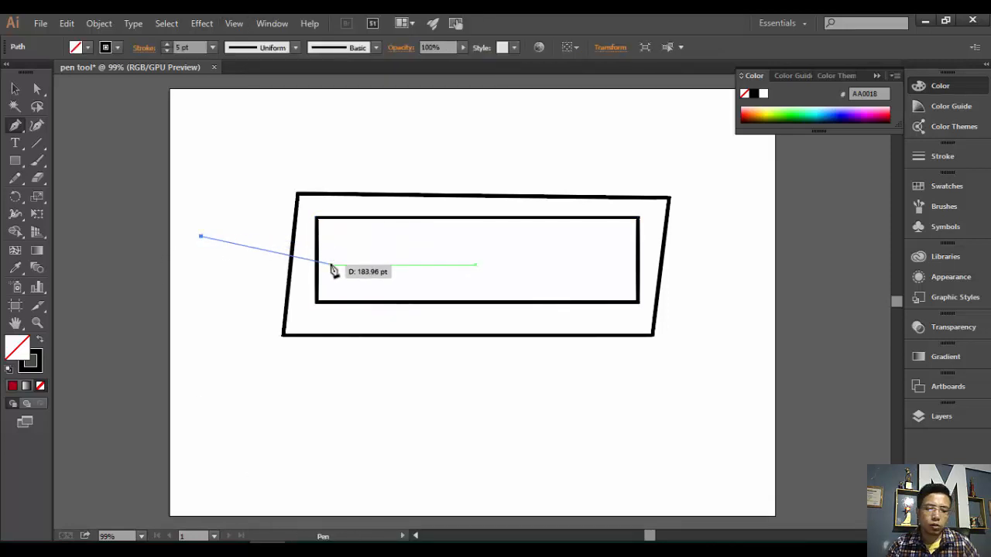
key("Escape")
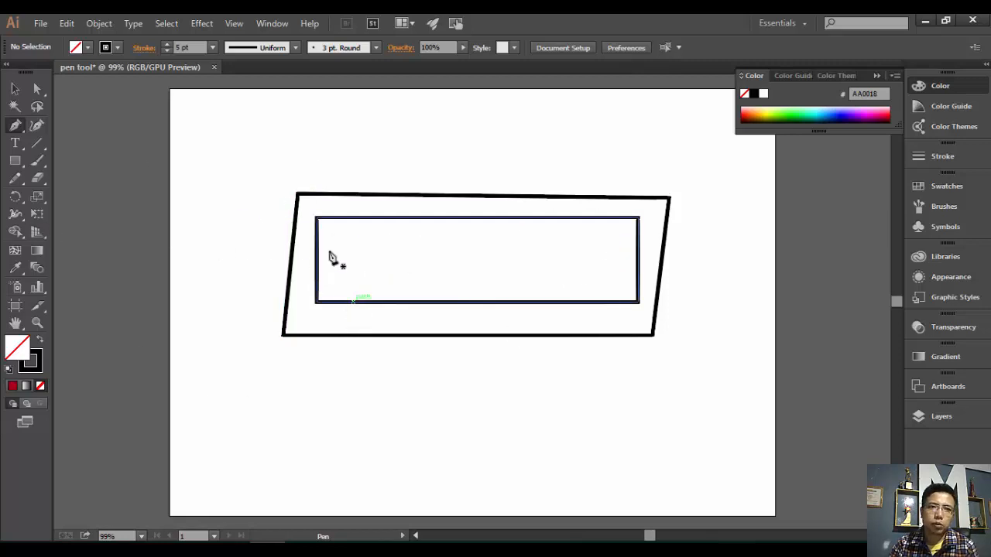
left_click(15, 89)
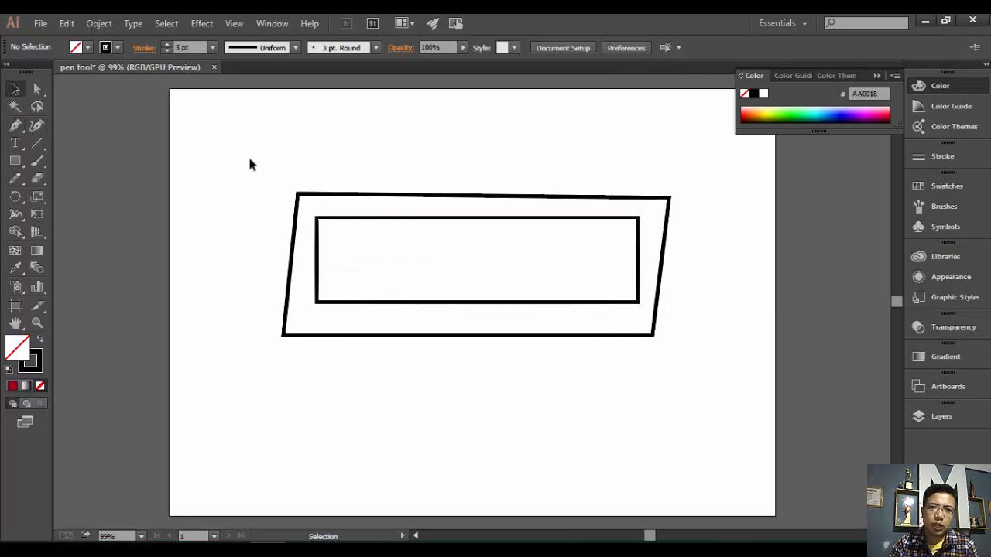
- Marquee-select and delete both outlines, then sketch a trial Pen curve and discard it
left_click_drag(249, 164, 434, 383)
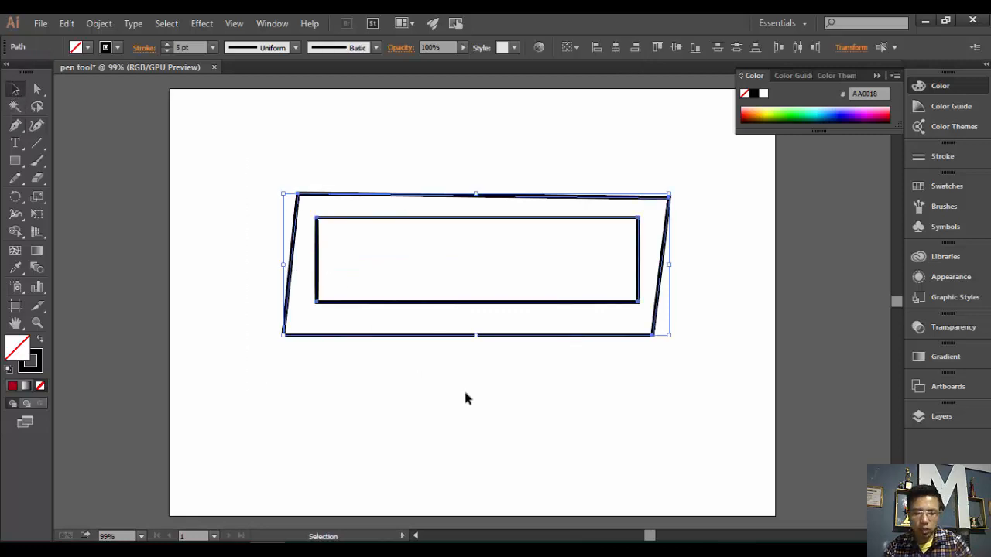
key("Delete")
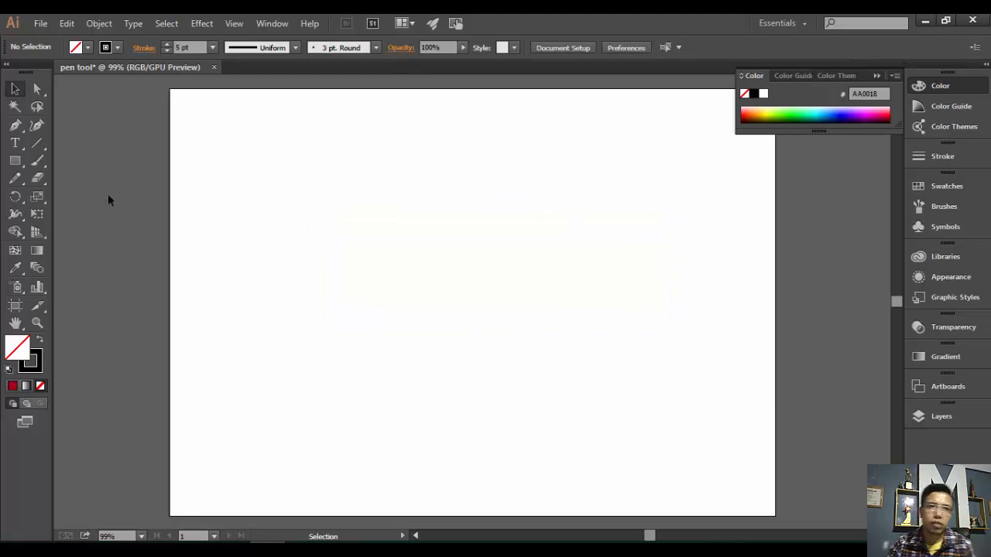
left_click(15, 126)
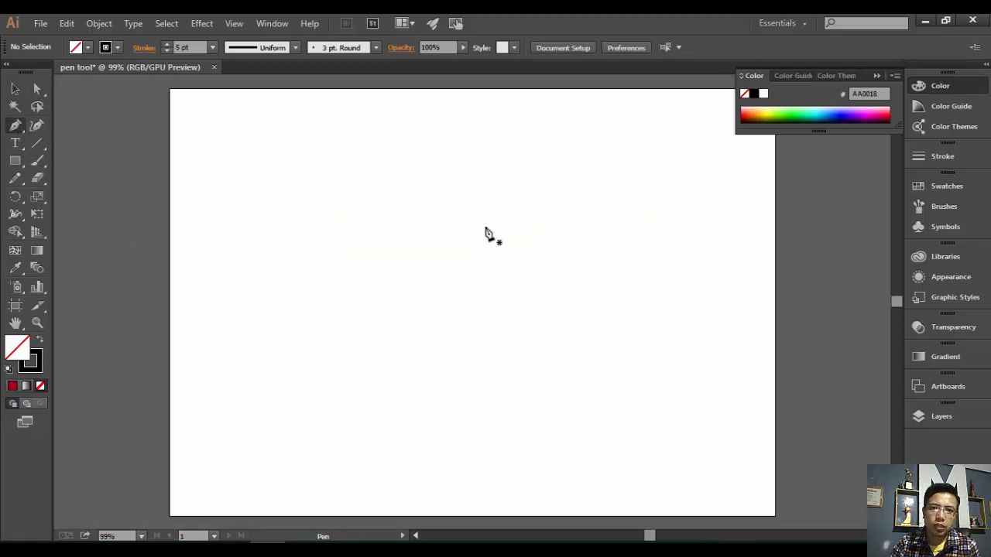
left_click_drag(480, 218, 481, 231)
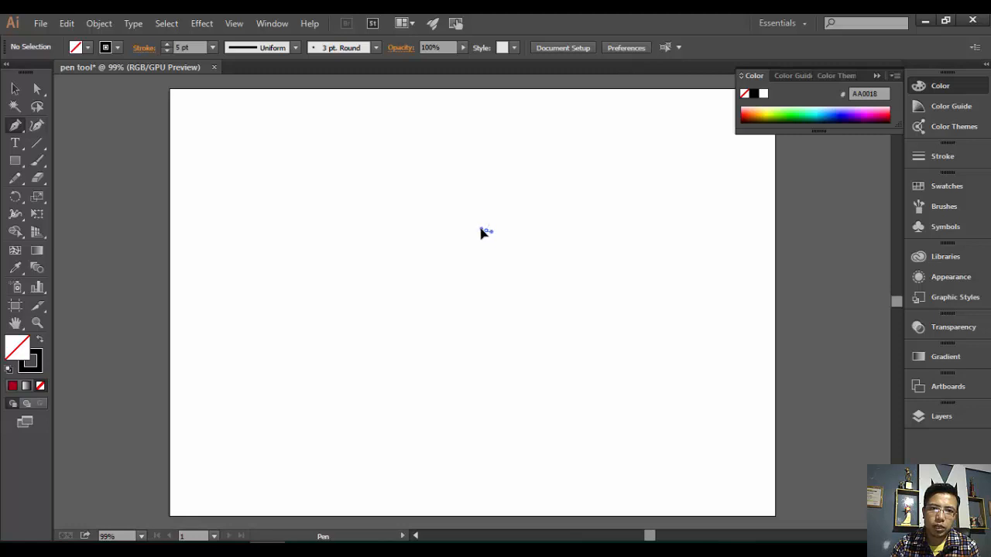
left_click_drag(496, 303, 620, 342)
key("Delete")
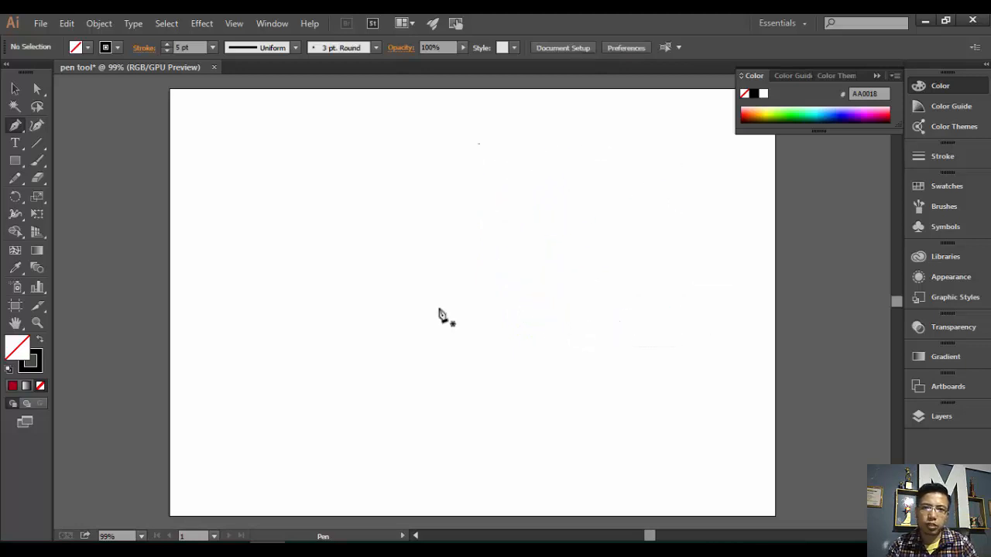
- Drag out curved Pen anchors for the clover's loops, close at the start anchor, and shape the last lobe
left_click_drag(420, 279, 422, 165)
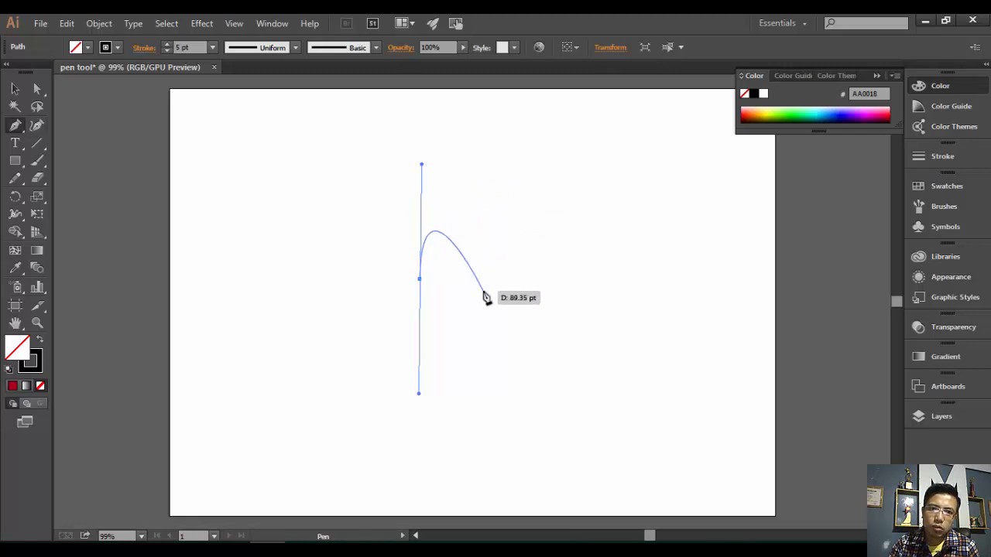
left_click_drag(472, 295, 392, 356)
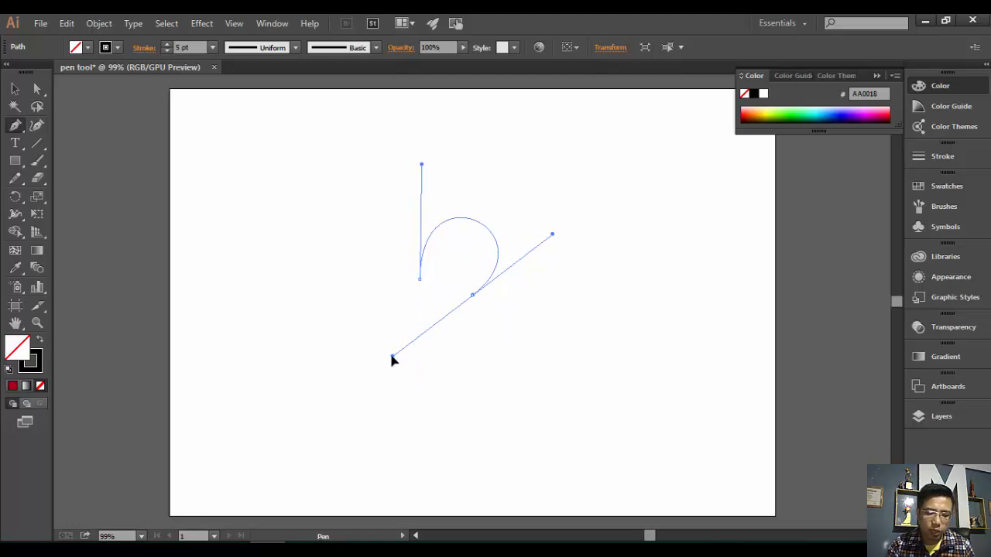
left_click_drag(391, 357, 389, 358)
left_click(472, 295)
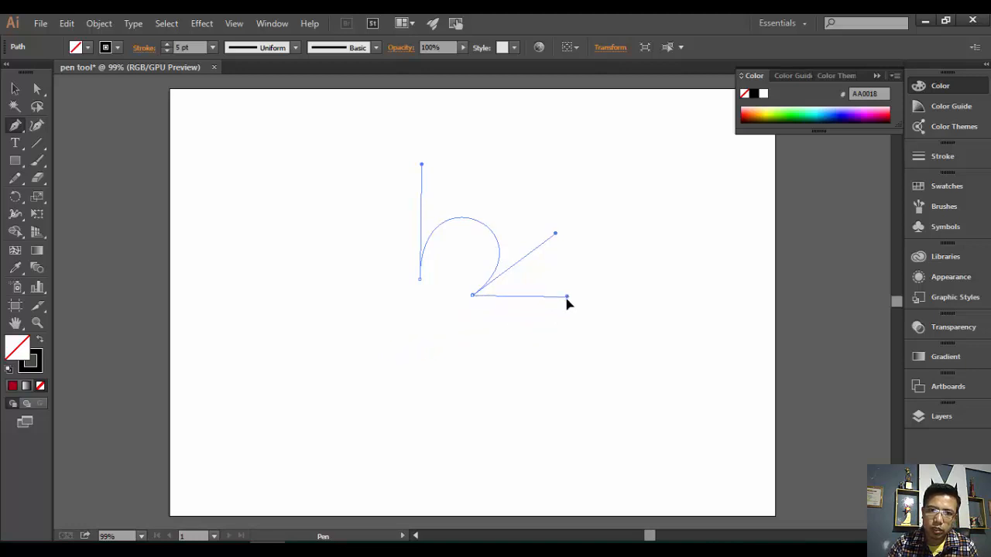
left_click_drag(461, 334, 383, 235)
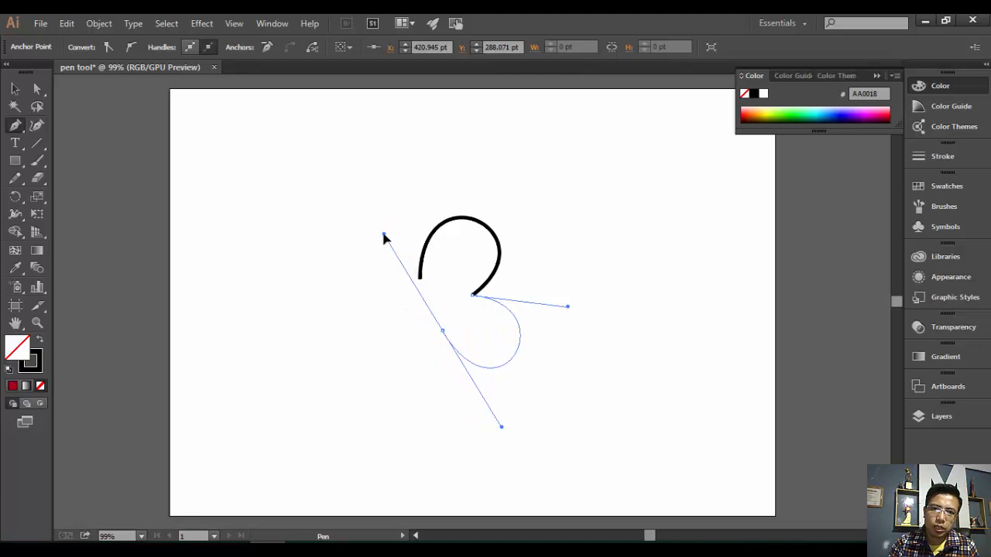
left_click_drag(383, 234, 421, 375)
left_click_drag(439, 418, 441, 419)
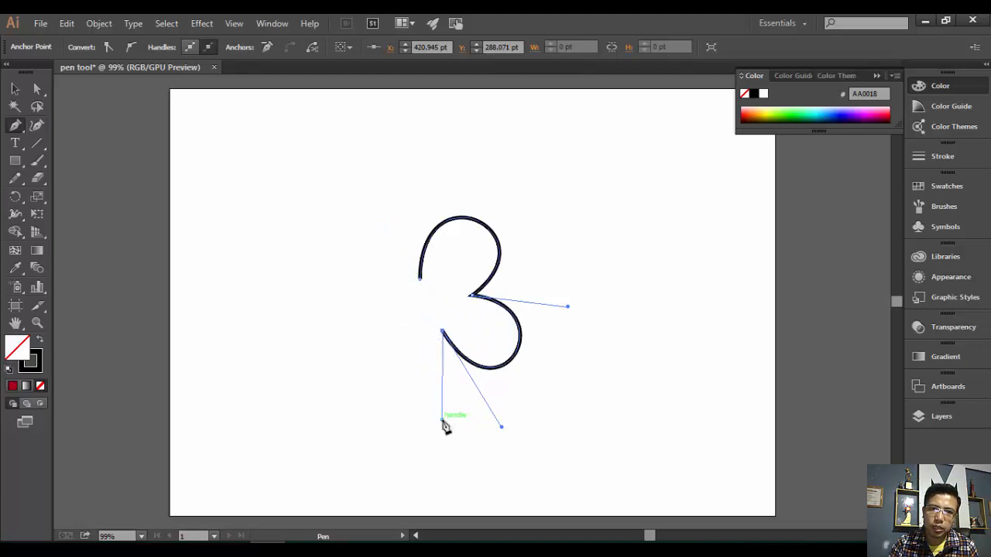
left_click(420, 285)
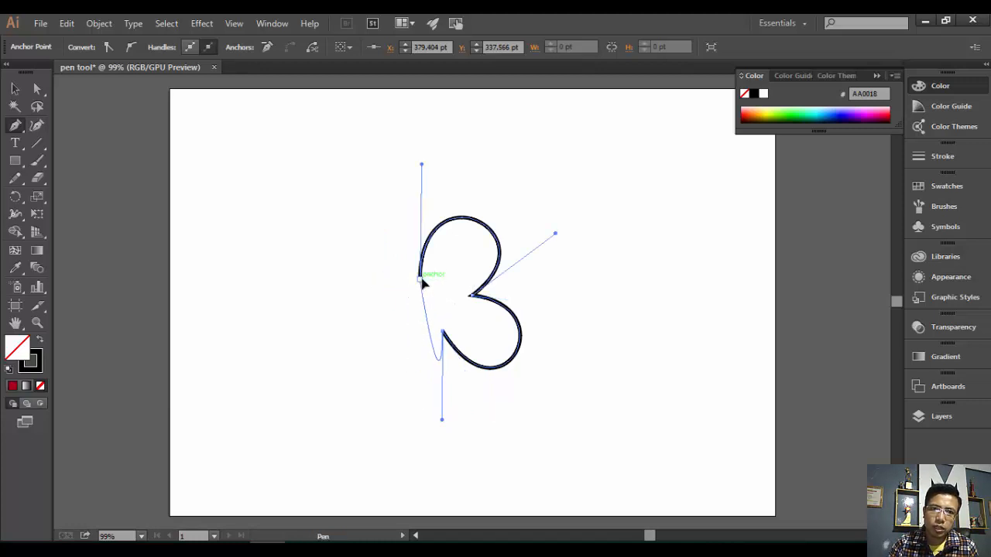
left_click_drag(423, 283, 454, 270)
mouse_move(419, 279)
left_mouse_down()
mouse_move(521, 223)
mouse_move(541, 226)
left_mouse_up()
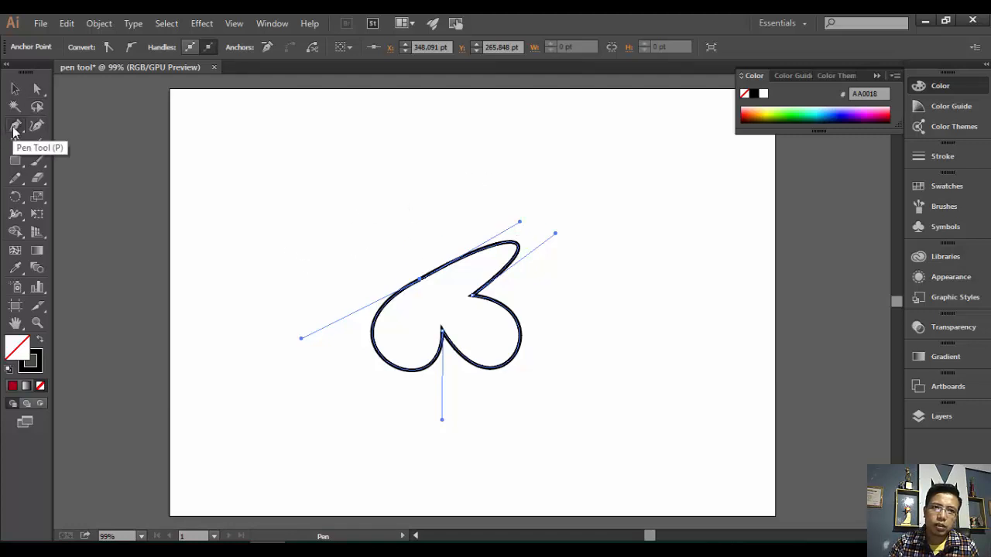
- With Direct Selection, drag the top, left, right and bottom anchor handles to round and enlarge the lobes
left_click(36, 88)
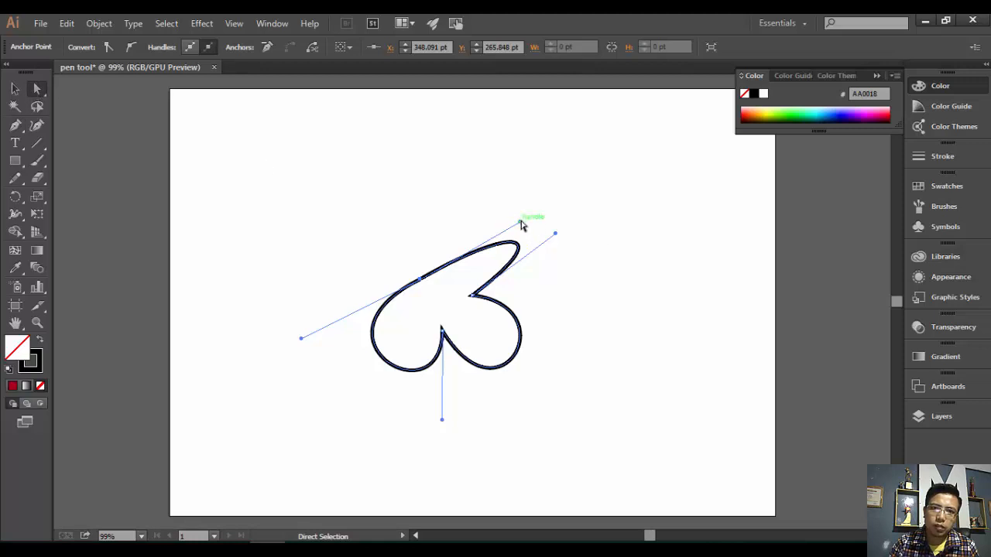
left_click_drag(521, 224, 396, 137)
left_click_drag(557, 233, 576, 231)
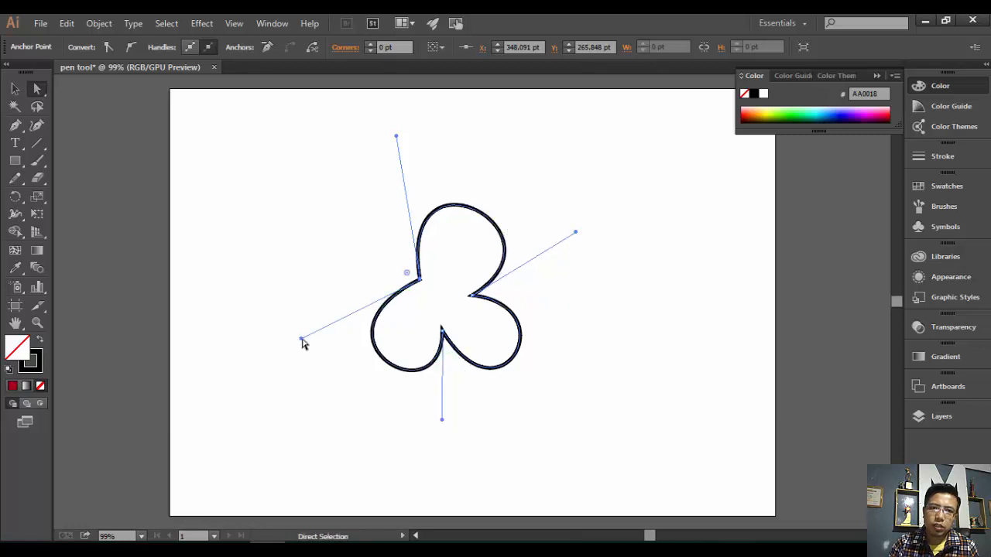
left_click_drag(301, 341, 281, 280)
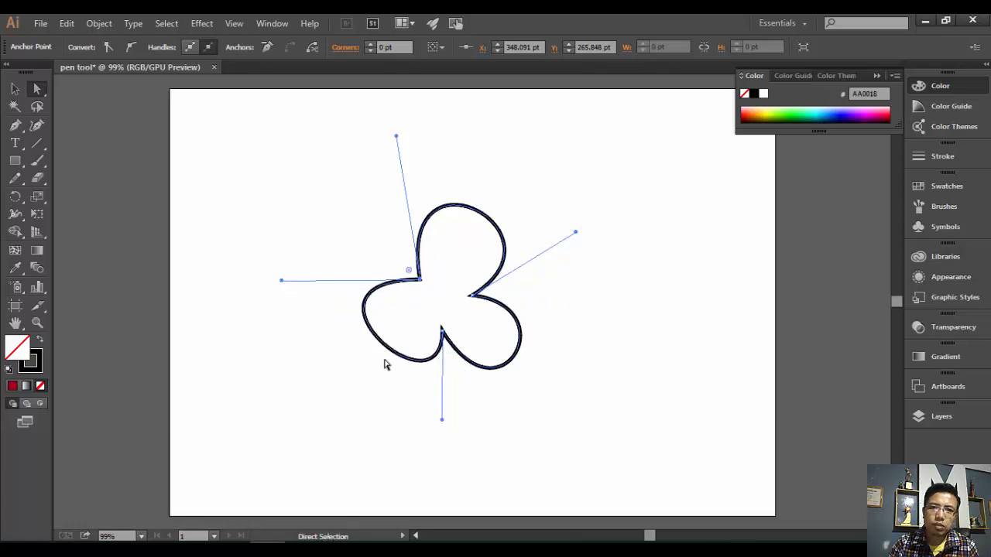
left_click_drag(441, 420, 374, 441)
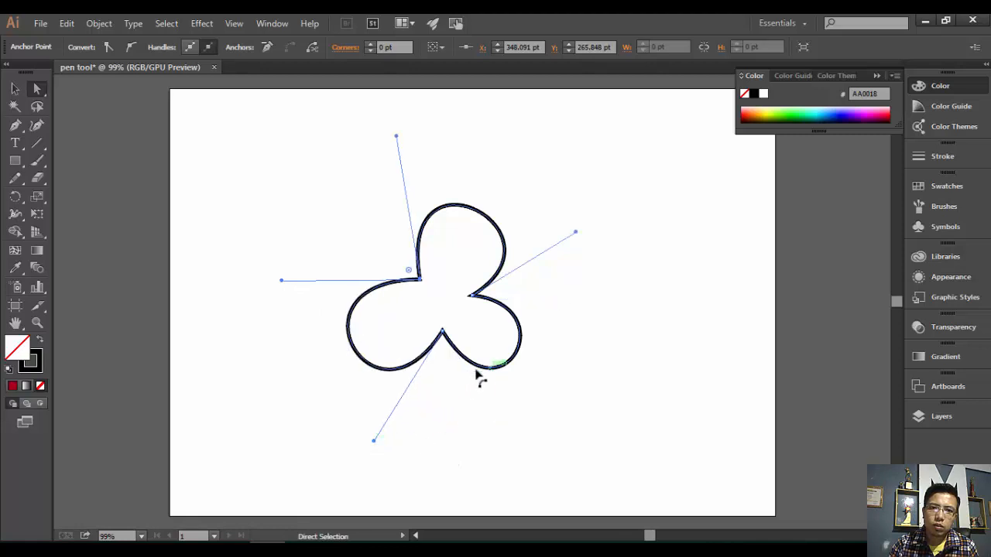
left_click(442, 332)
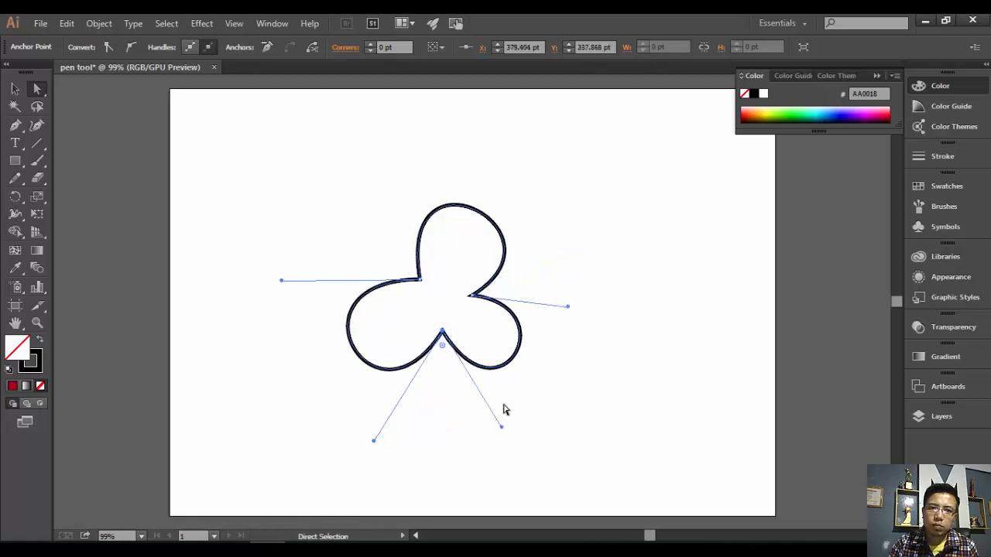
left_click_drag(503, 430, 478, 474)
left_click_drag(568, 307, 620, 286)
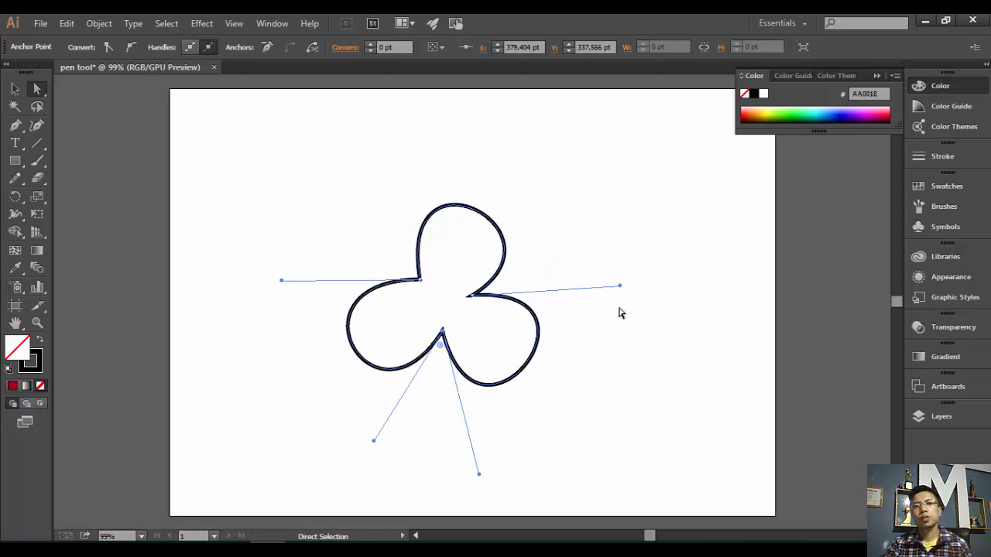
left_click(573, 457)
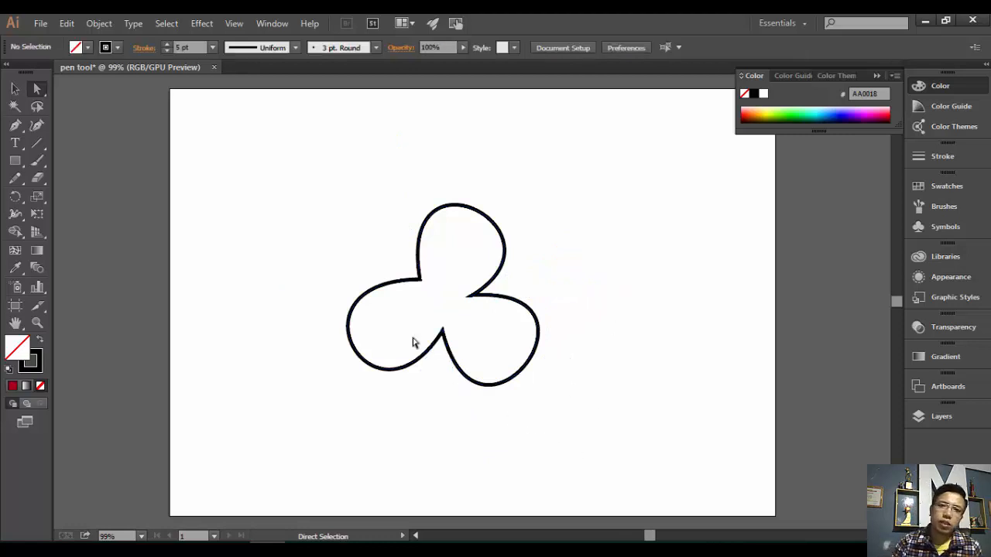
left_click(468, 295)
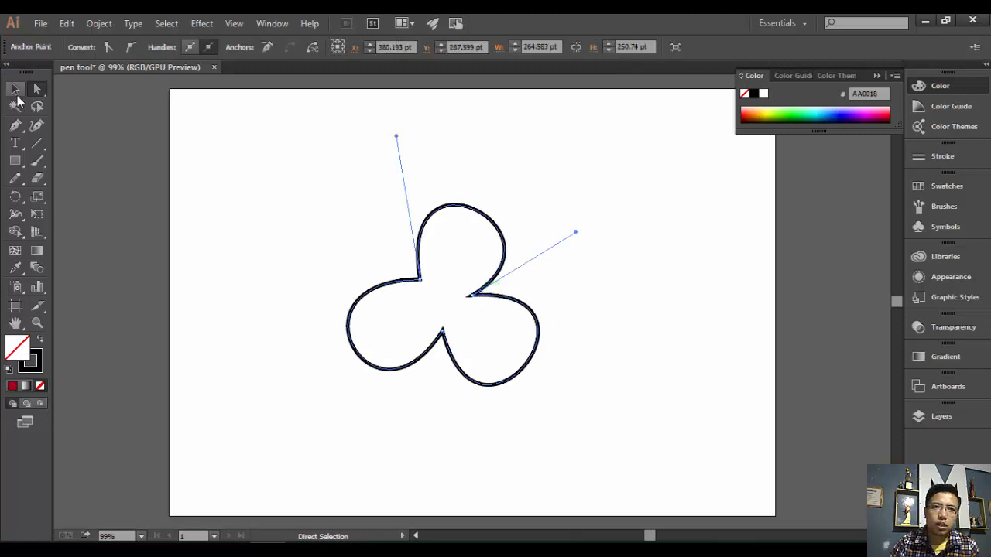
- Select the clover and fill it with yellow FFFF00
left_click(16, 90)
left_click(462, 317)
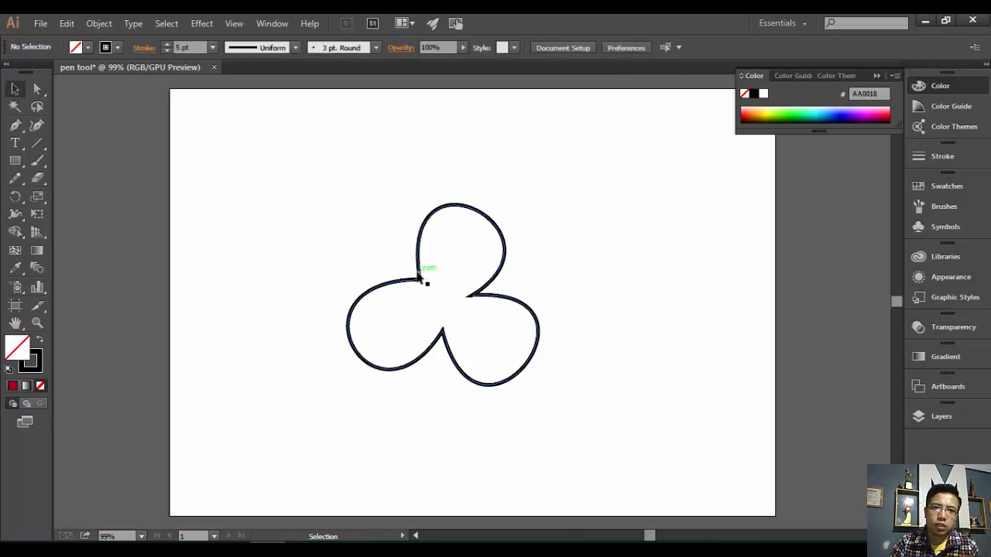
left_click(420, 281)
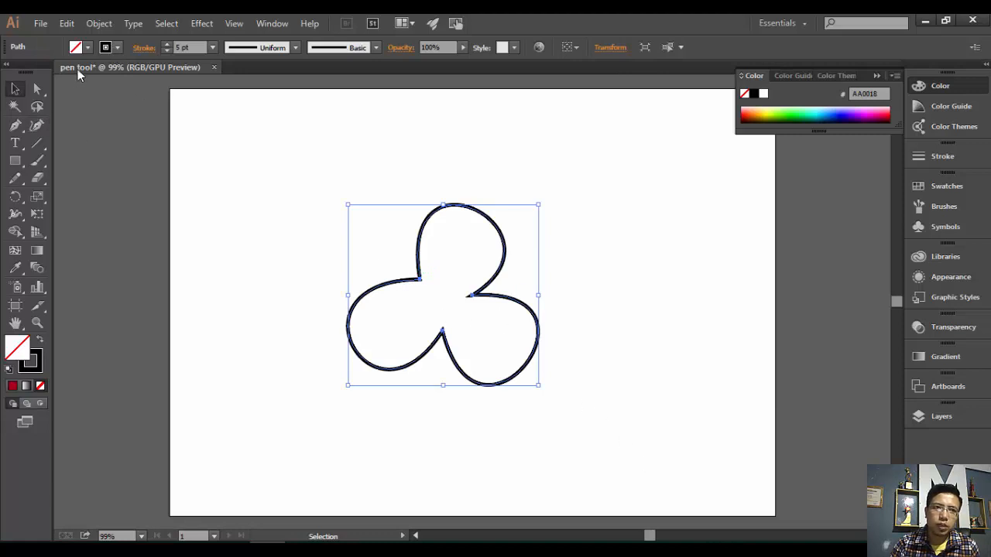
left_click(88, 48)
left_click(61, 72)
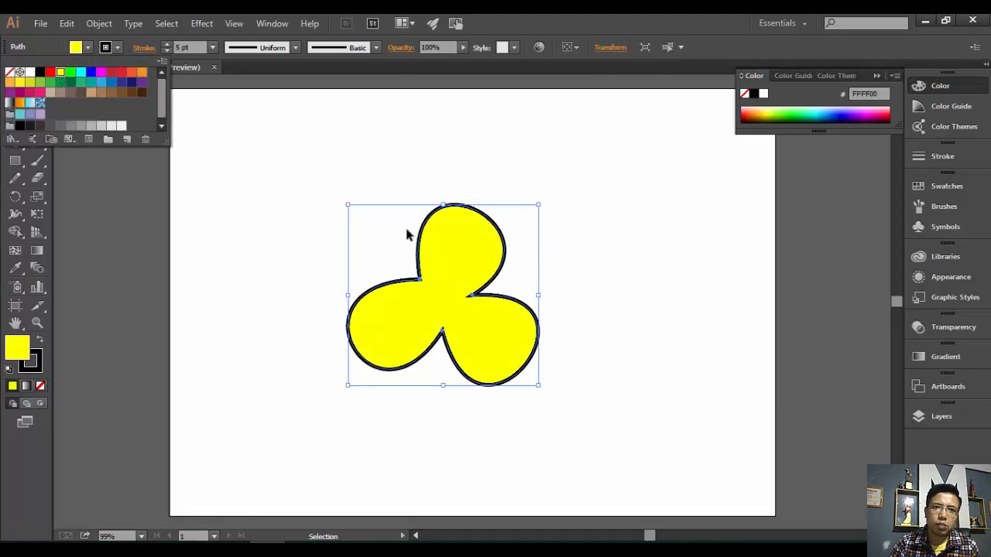
left_click(368, 173)
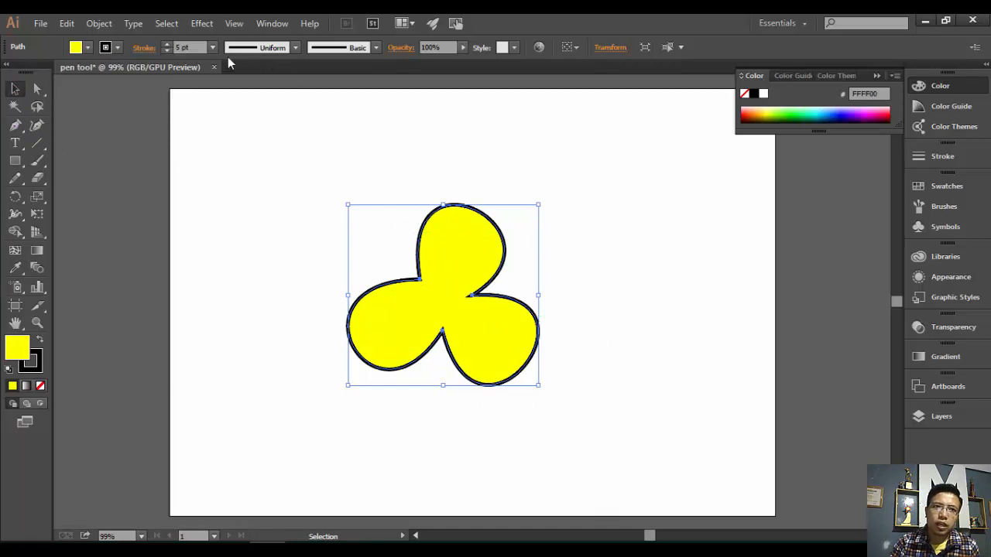
- Apply the tapered Width Profile 1 to the clover's 5 pt black outline
left_click(295, 48)
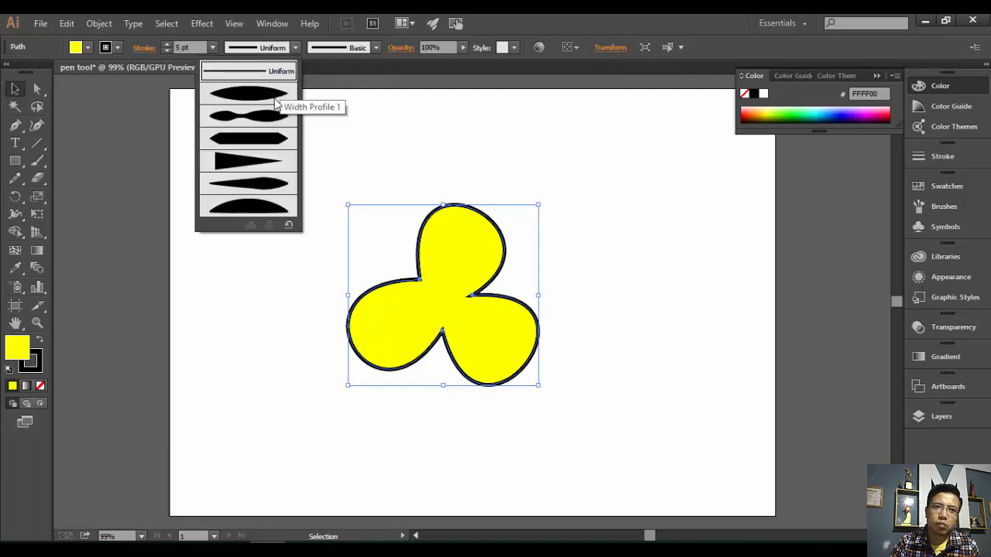
left_click(261, 130)
left_click(583, 399)
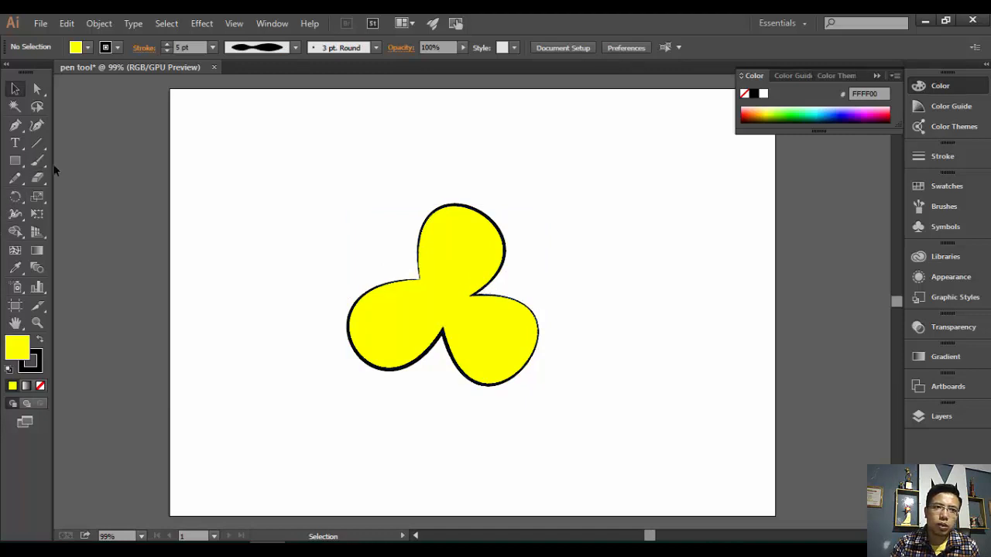
left_click(21, 163)
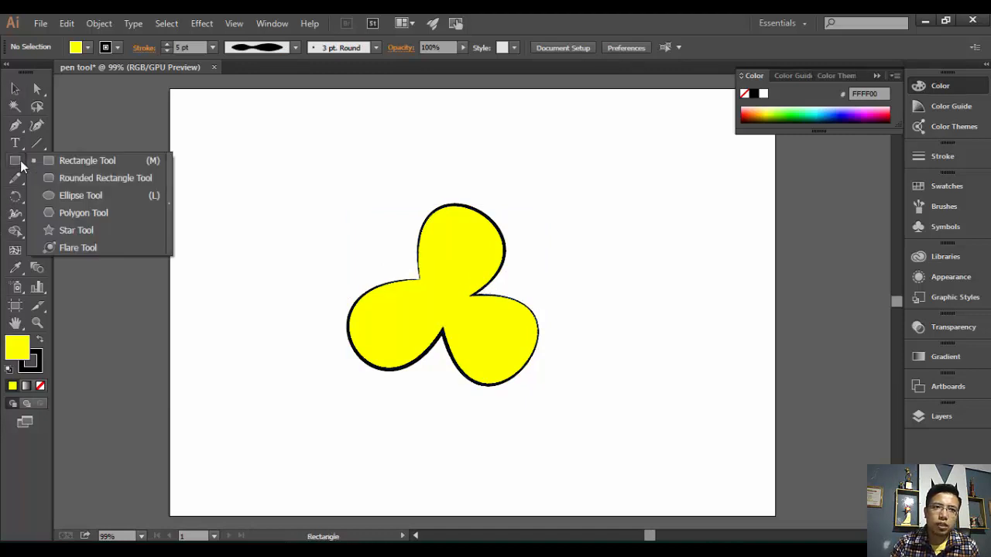
- Draw a small circle from the centre of the yellow clover with the Ellipse tool
left_click(58, 196)
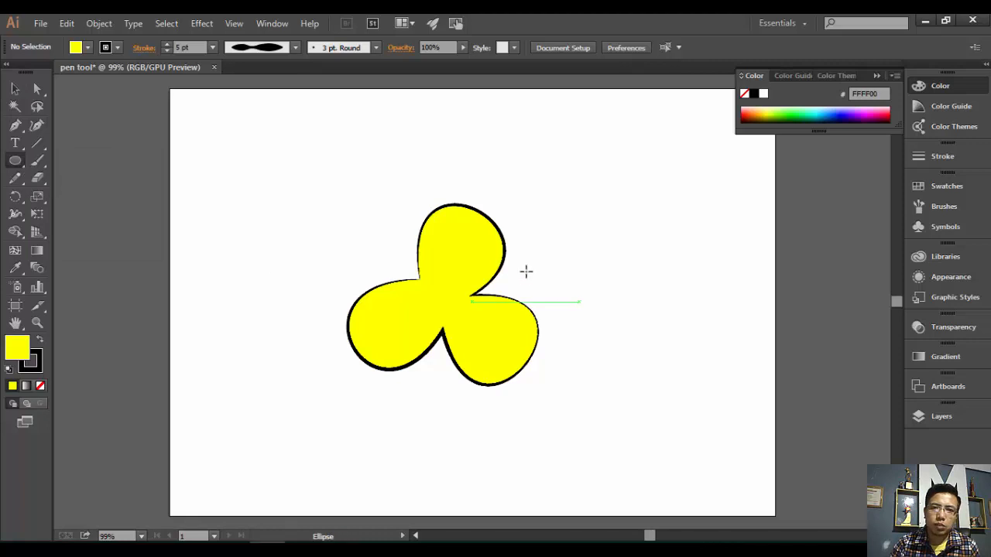
key("alt")
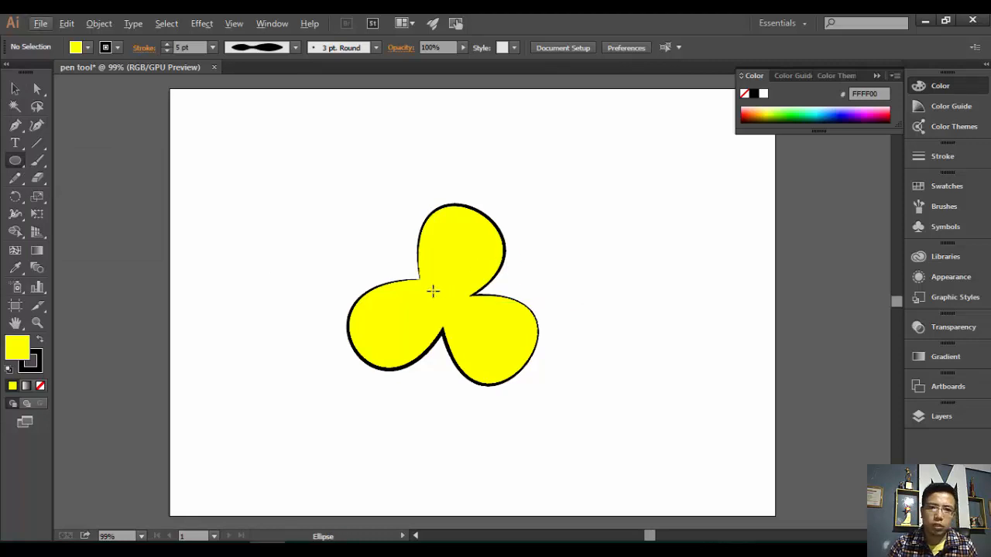
left_click_drag(428, 291, 456, 315)
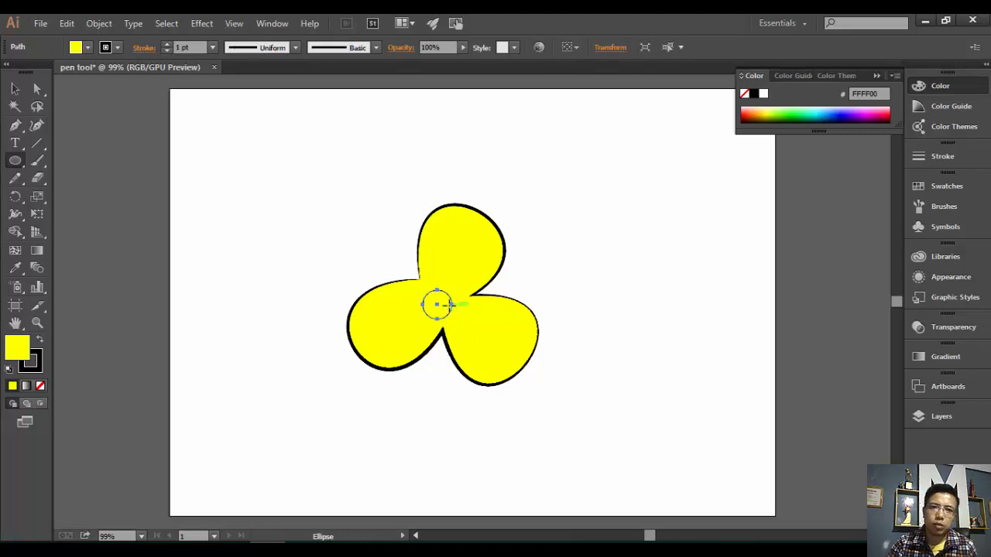
left_click(15, 89)
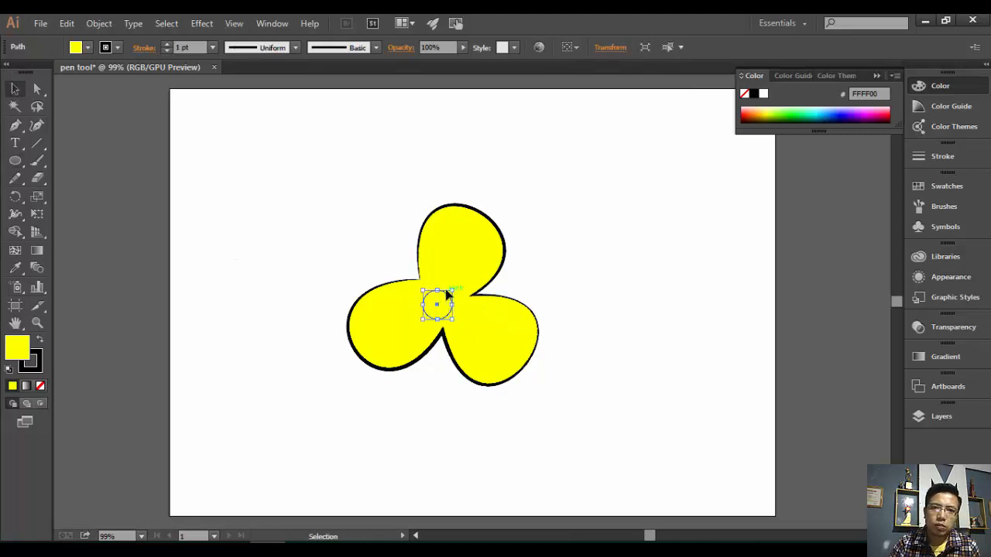
- Nudge the small circle up slightly, remove its outline and fill it solid red
left_click_drag(446, 295, 447, 288)
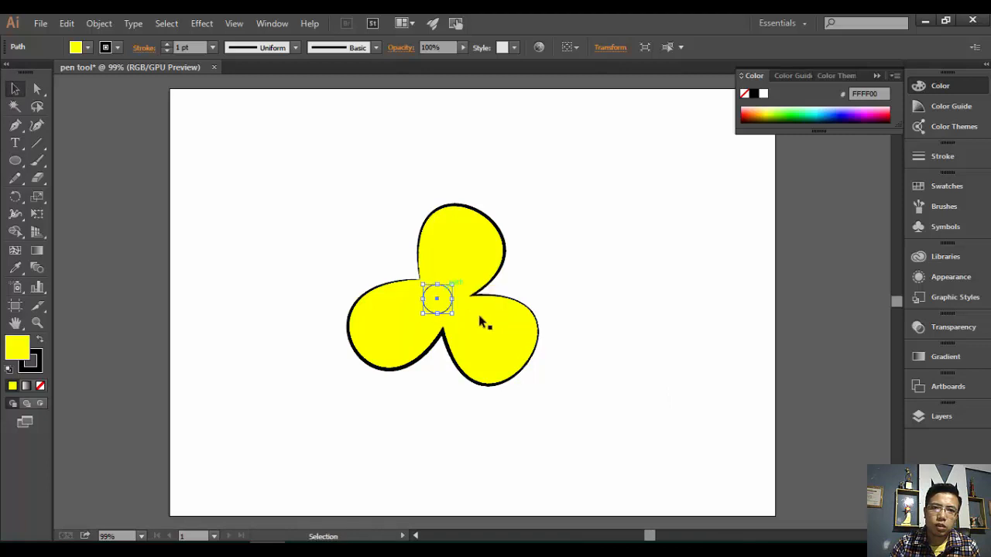
left_click(105, 48)
left_click(9, 71)
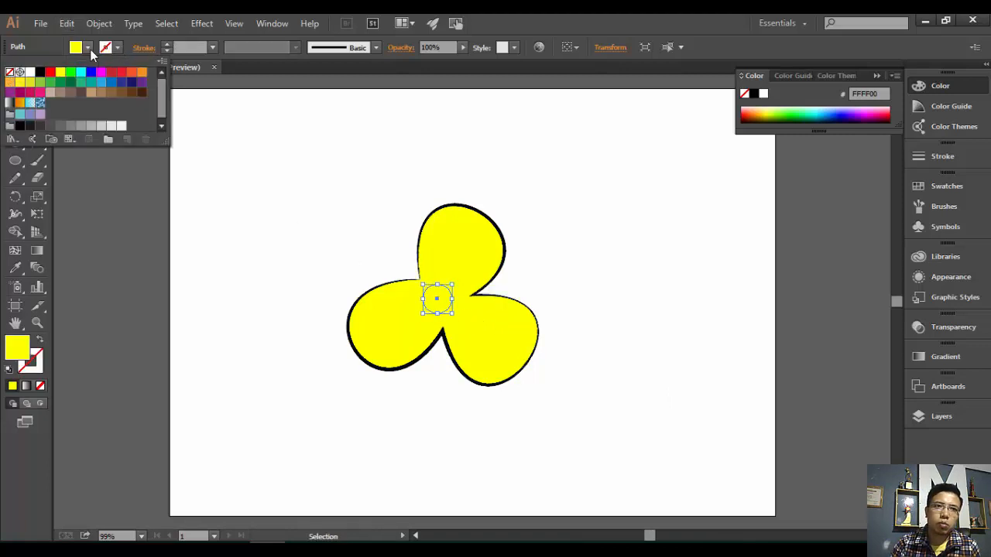
left_click(88, 48)
left_click(87, 48)
left_click(50, 71)
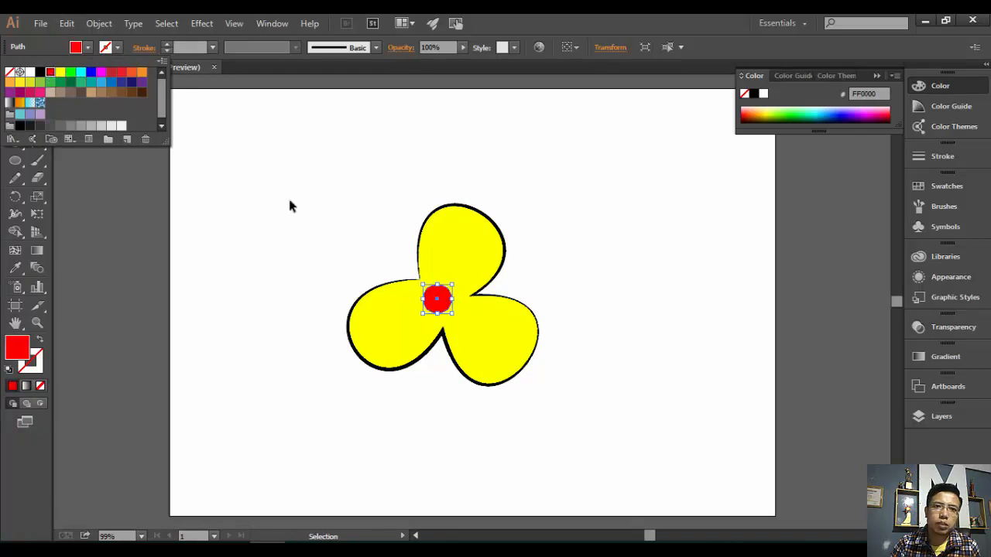
left_click(501, 243)
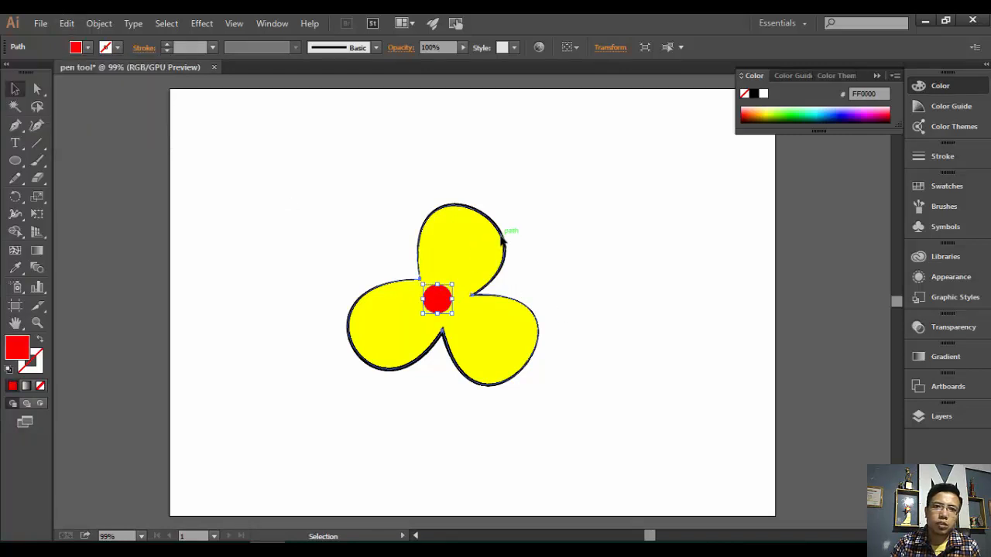
- Give the yellow clover a red outline and deselect it
left_click(501, 244)
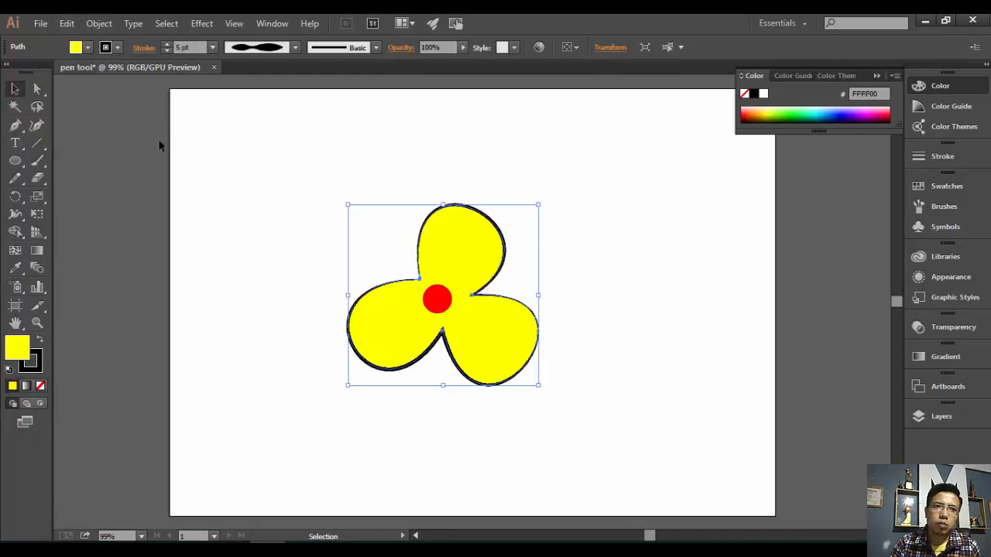
left_click(87, 48)
left_click(50, 72)
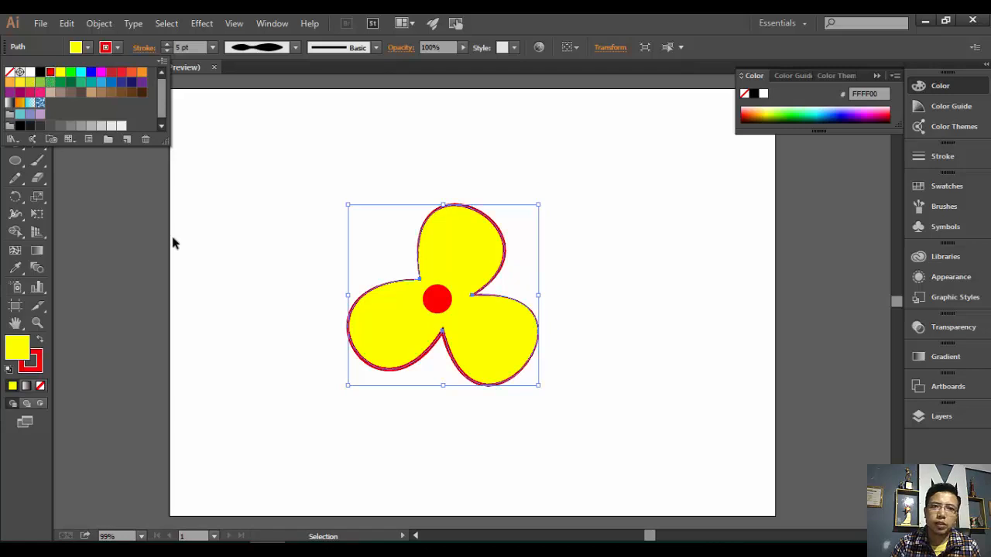
left_click(308, 268)
left_click(667, 271)
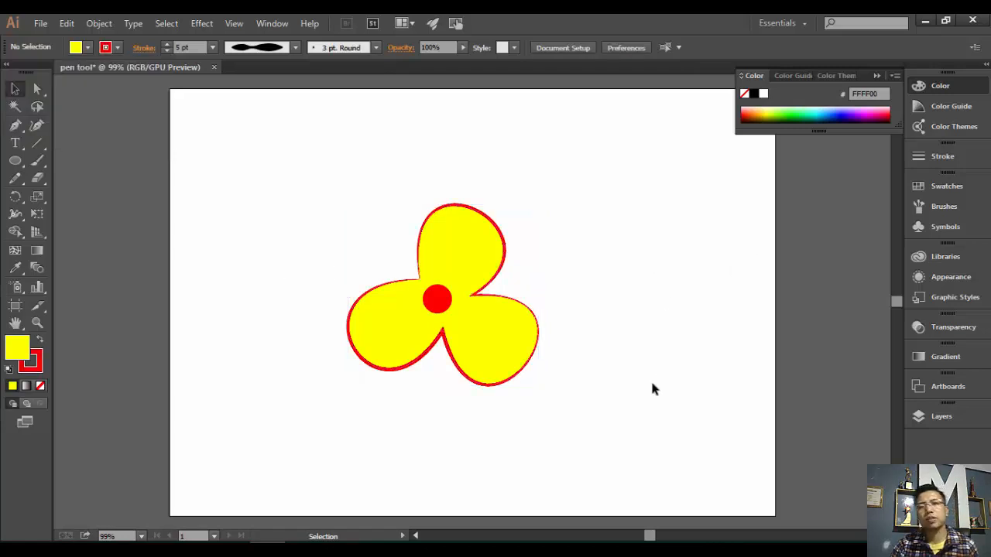
- Pen-draw a closed, curved stem path from the lower right up to the flower's centre and back
left_click(15, 125)
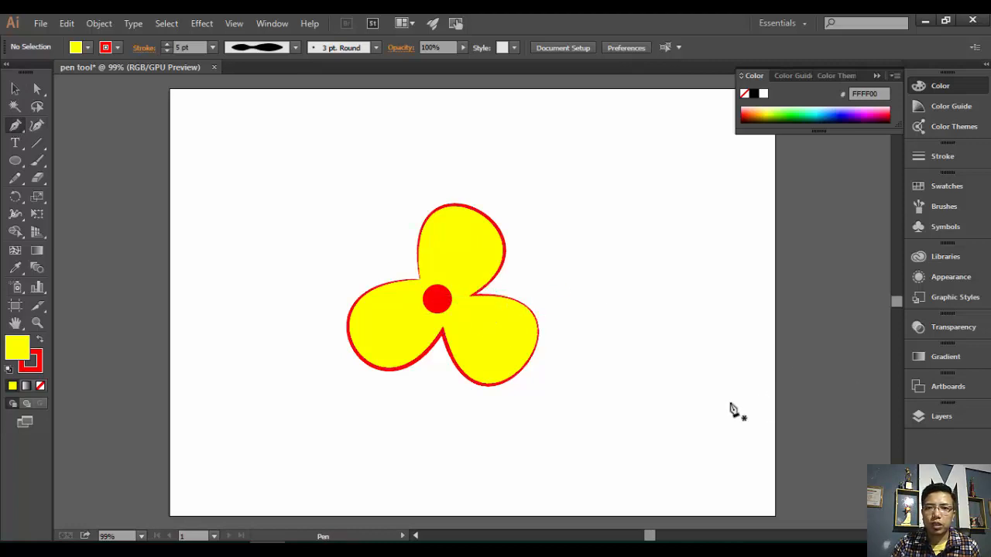
left_click_drag(730, 403, 668, 311)
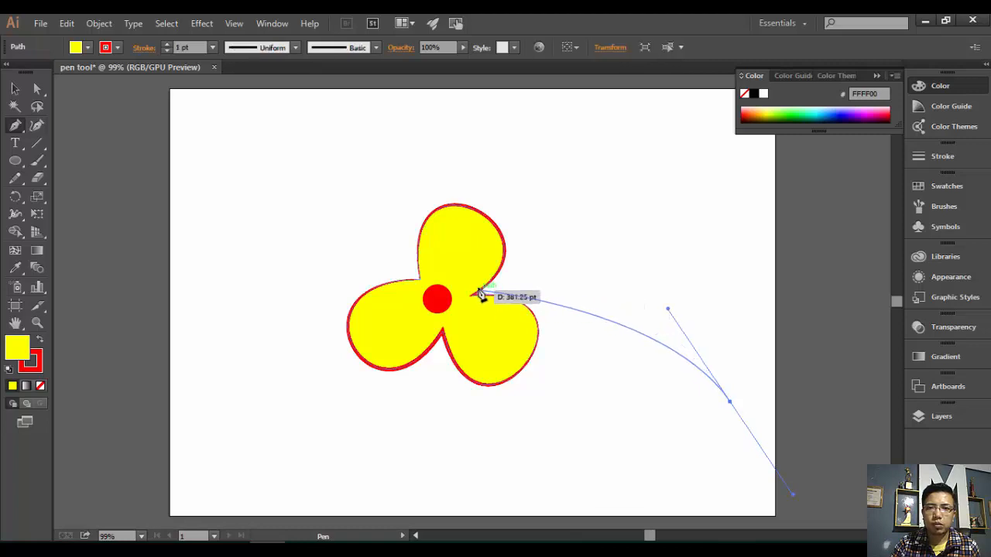
left_click_drag(480, 292, 431, 320)
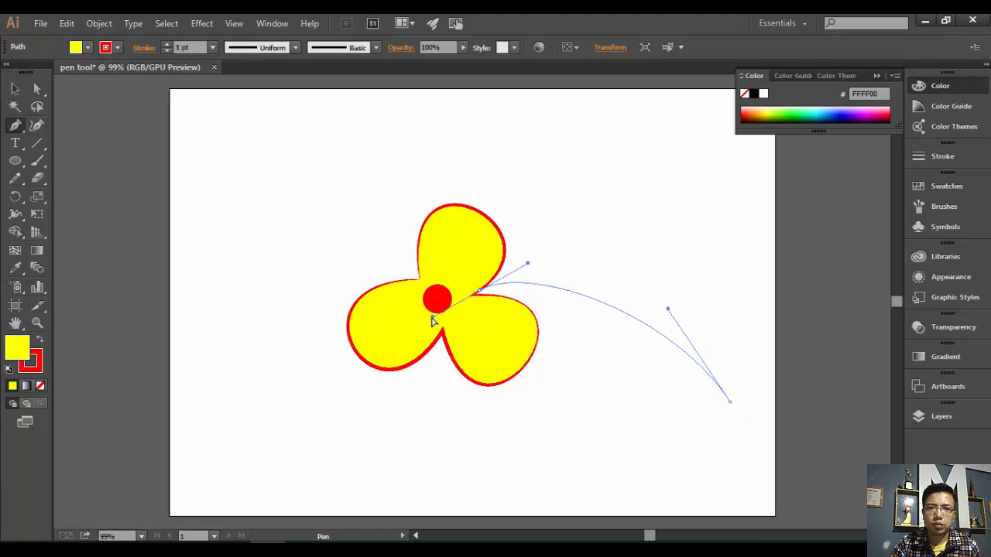
left_click_drag(480, 292, 823, 481)
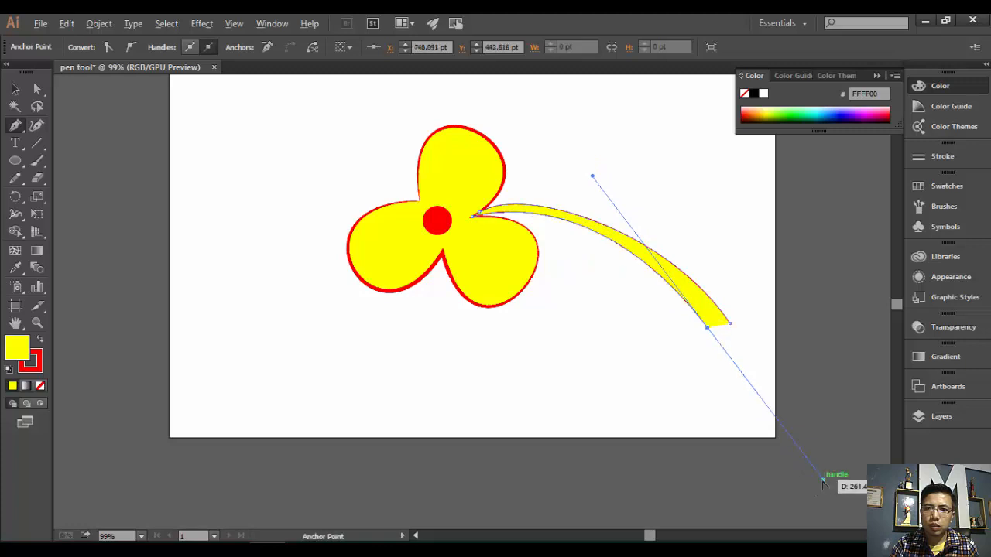
left_click(823, 480, "alt")
left_click(708, 327)
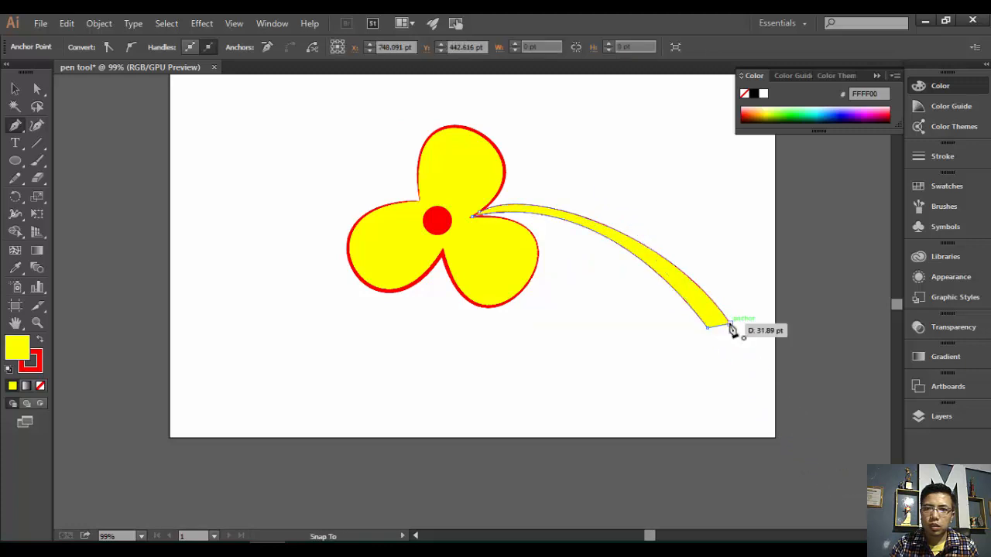
left_click(729, 325)
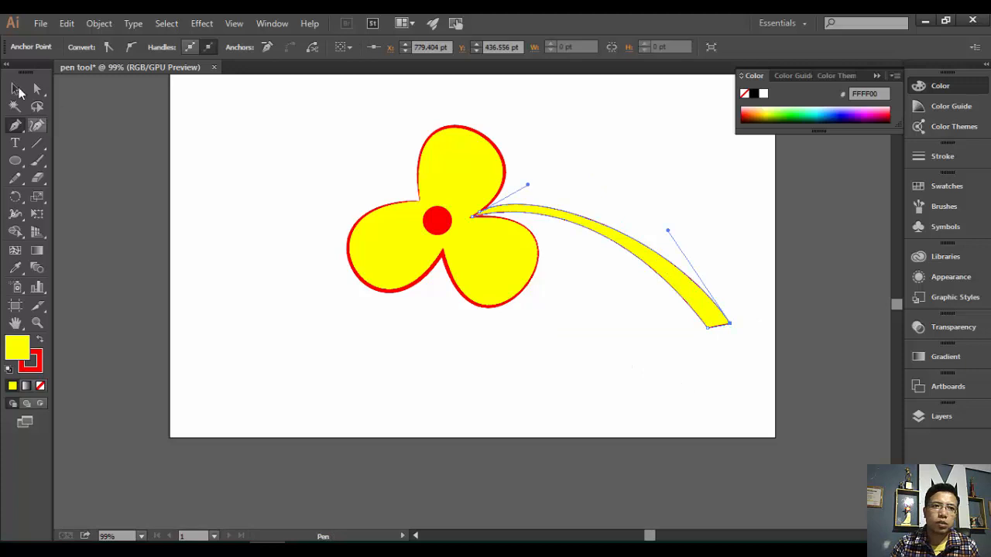
left_click(17, 91)
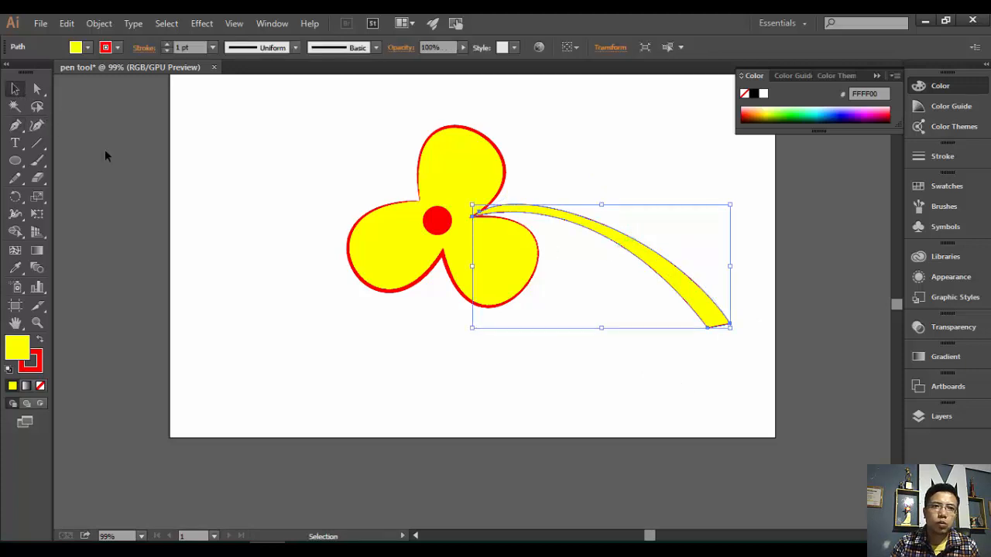
- Fill the stem with black, set its stroke to None, and deselect it
left_click(88, 48)
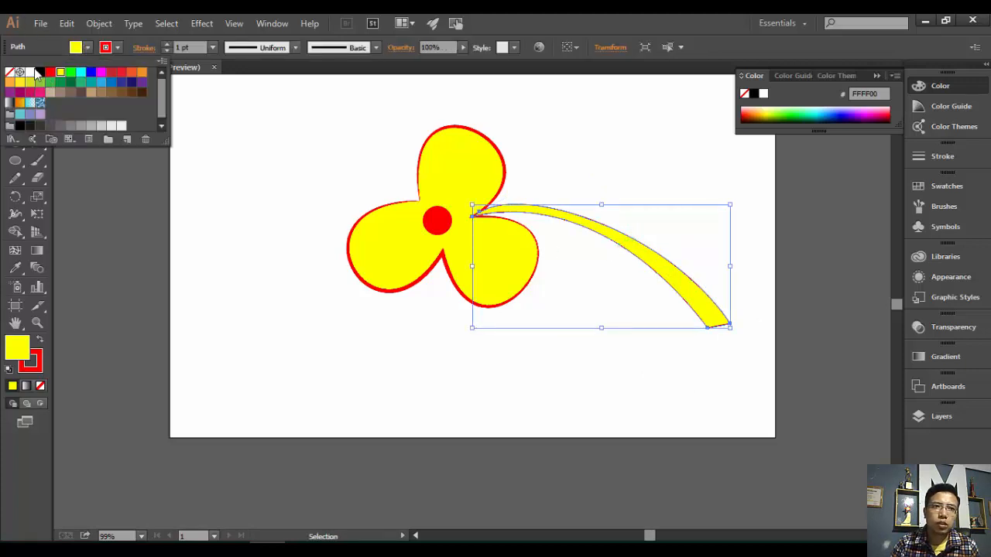
left_click(39, 72)
left_click(120, 50)
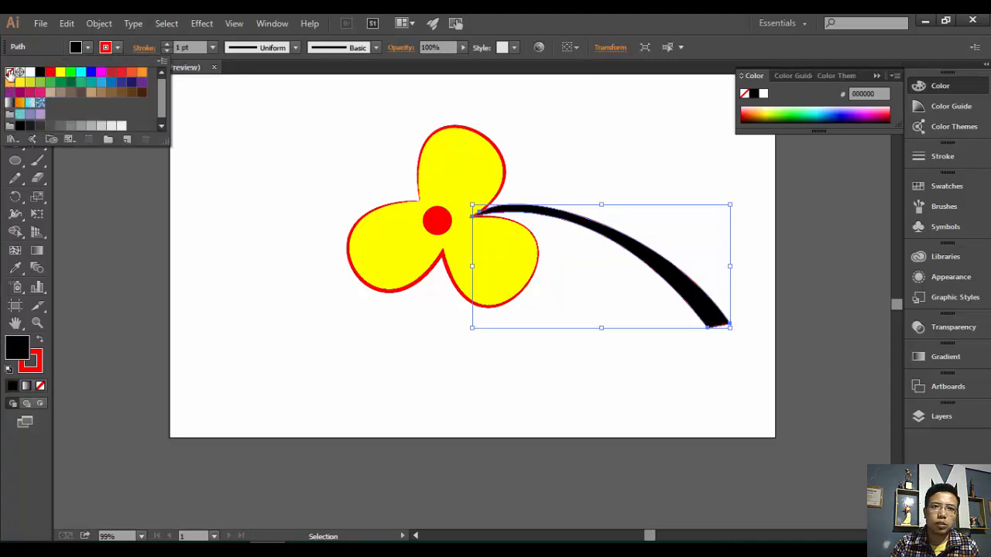
left_click(9, 72)
left_click(386, 312)
left_click(634, 147)
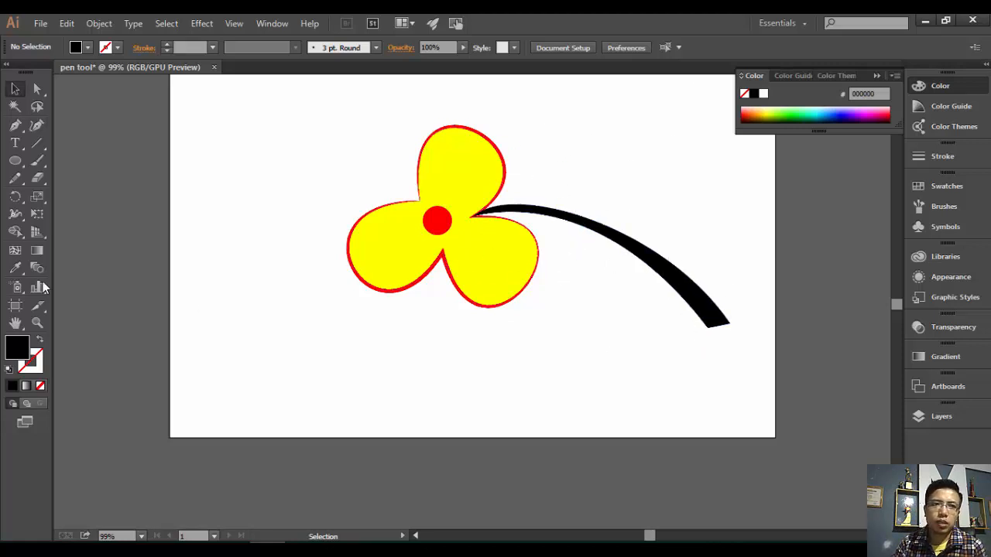
left_click(14, 125)
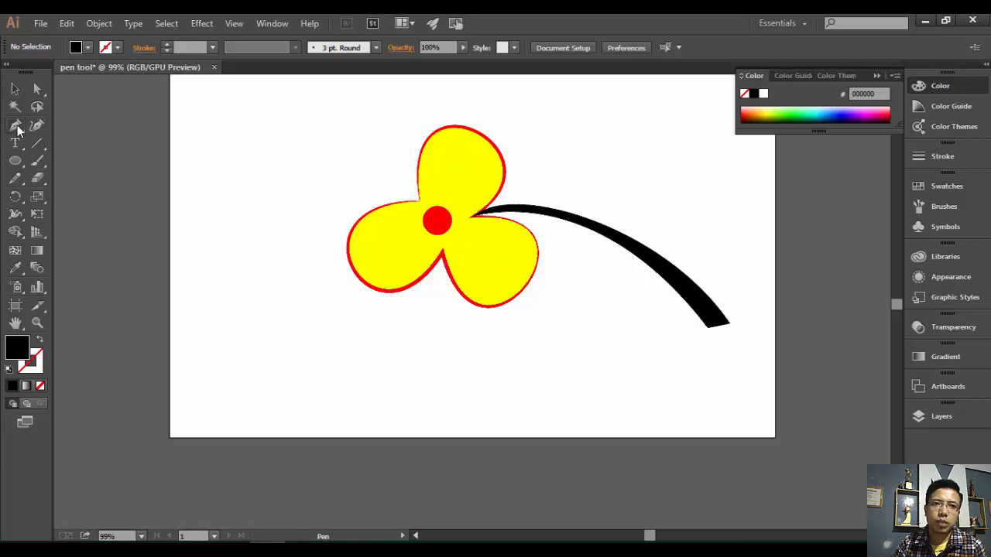
- Add two anchor points along the upper part of the black stem
left_click(37, 89)
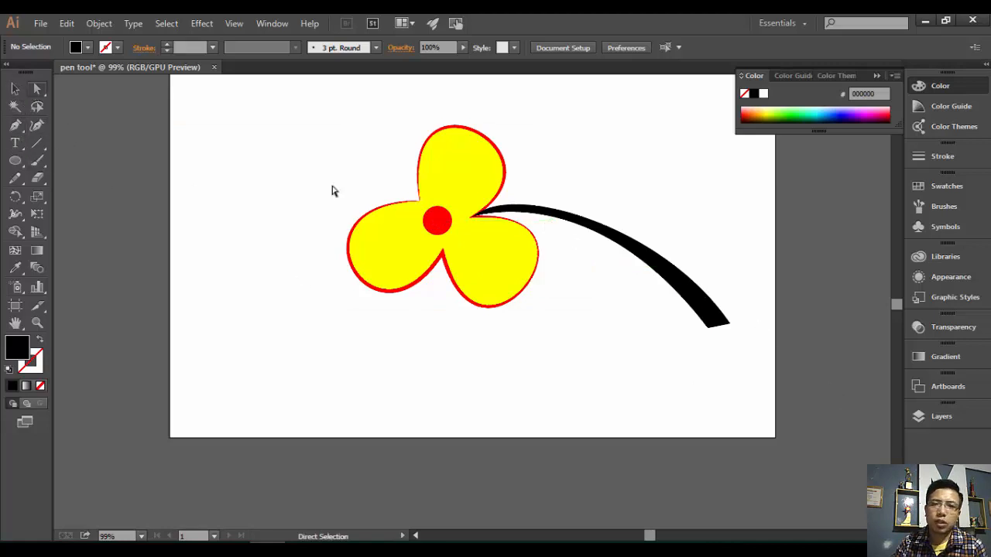
left_click(656, 262)
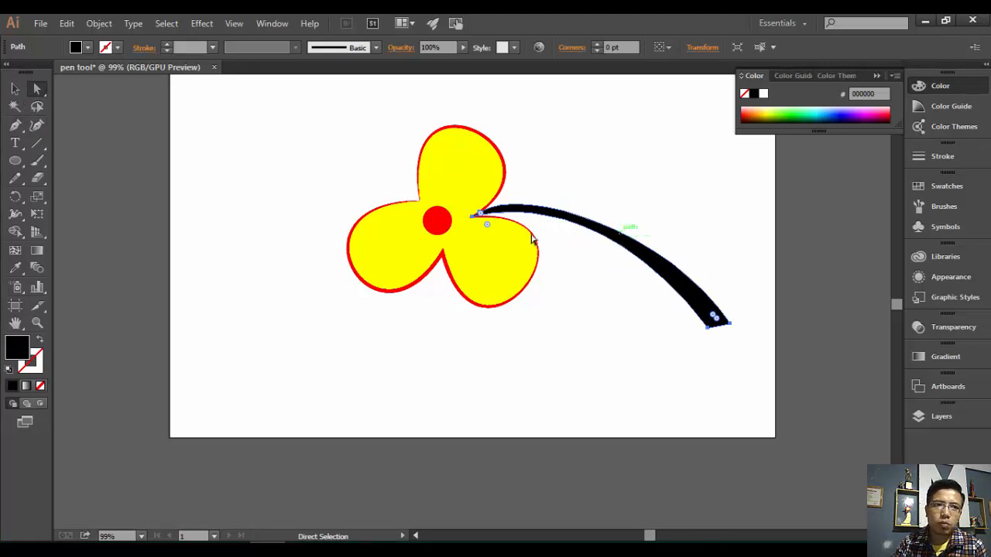
left_click(14, 128)
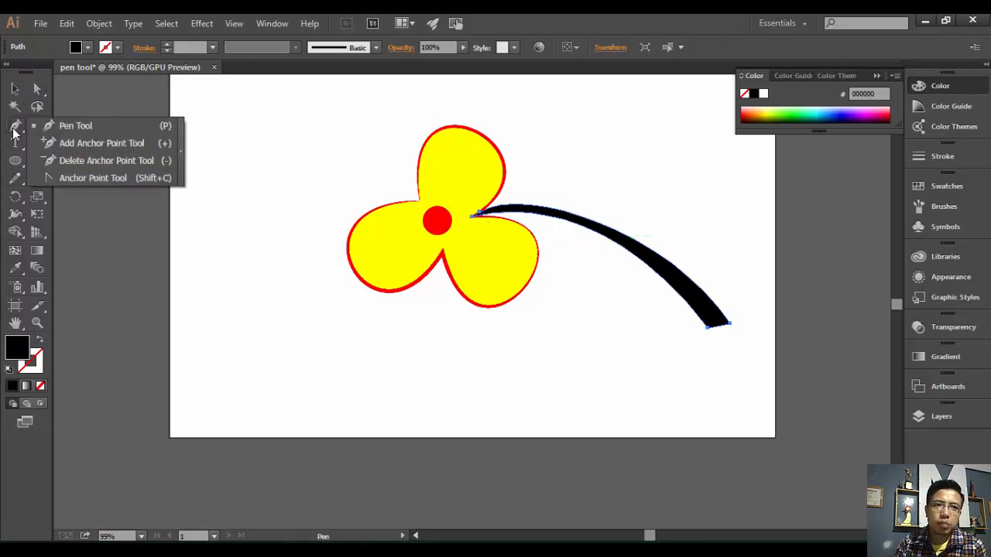
left_click(100, 144)
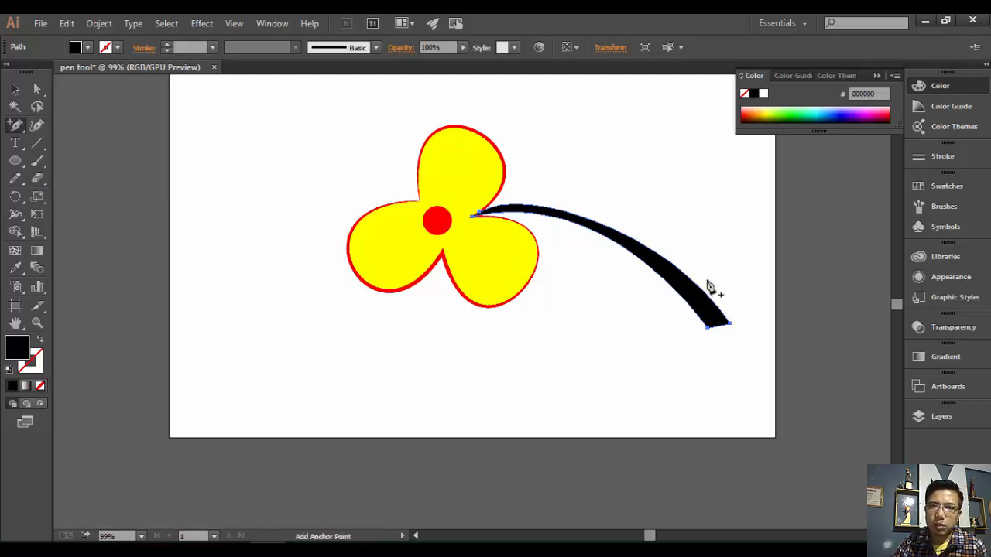
left_click(642, 250)
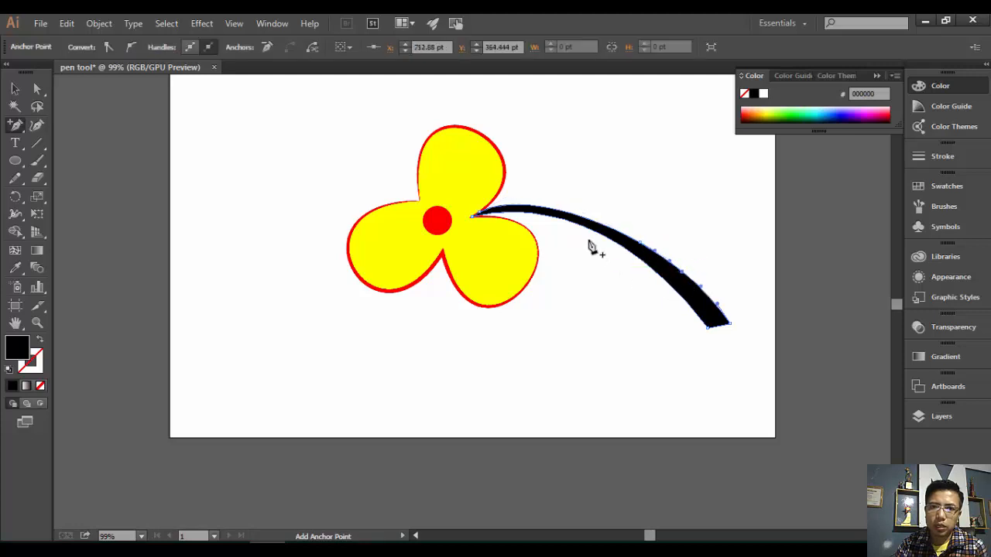
left_click(578, 216)
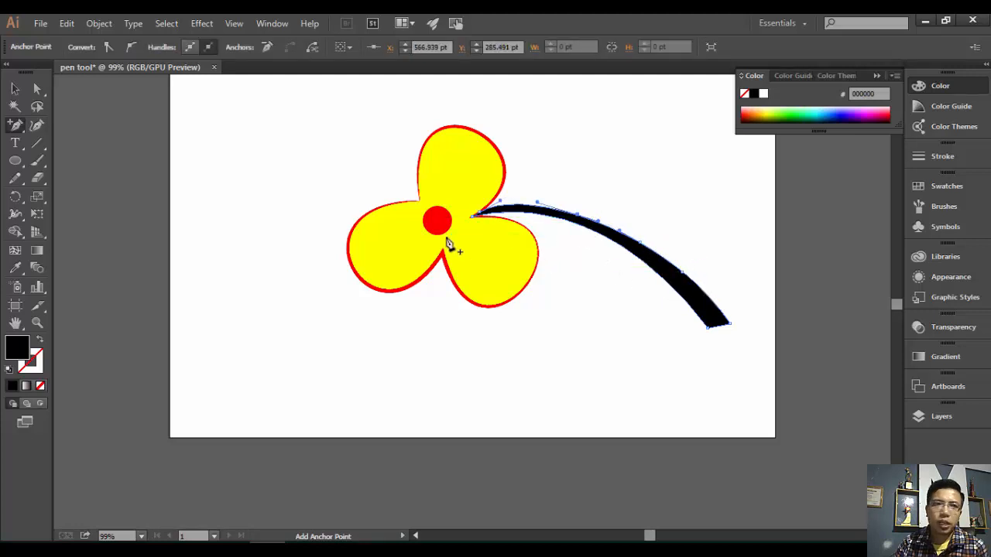
- Delete anchor points from the stem to thin its upper part, dismissing the warning
left_click(16, 126)
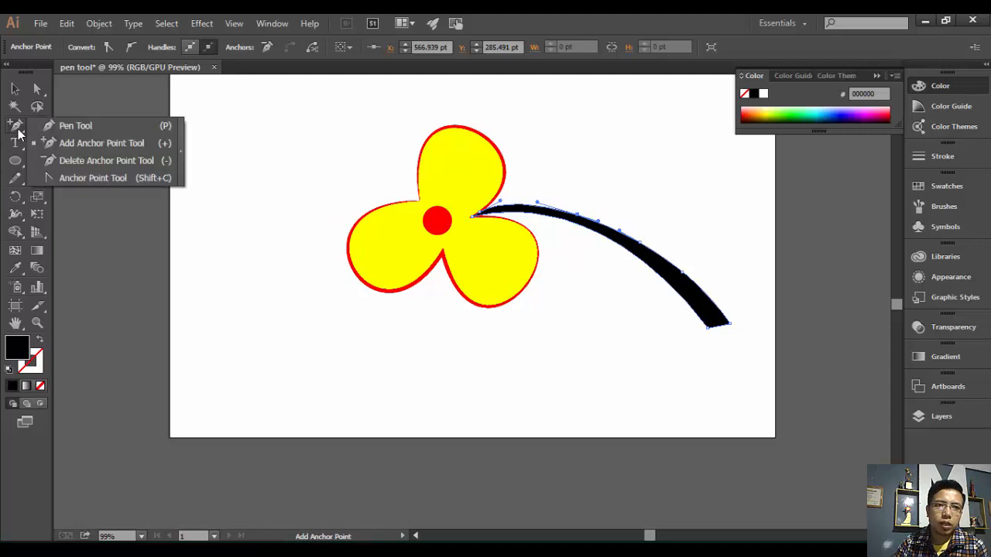
left_click(70, 159)
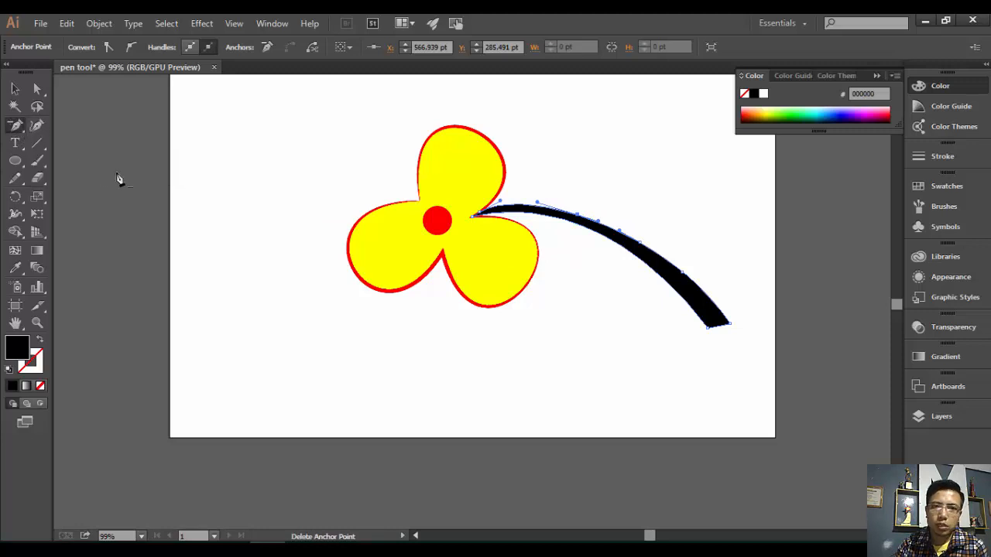
left_click(585, 219)
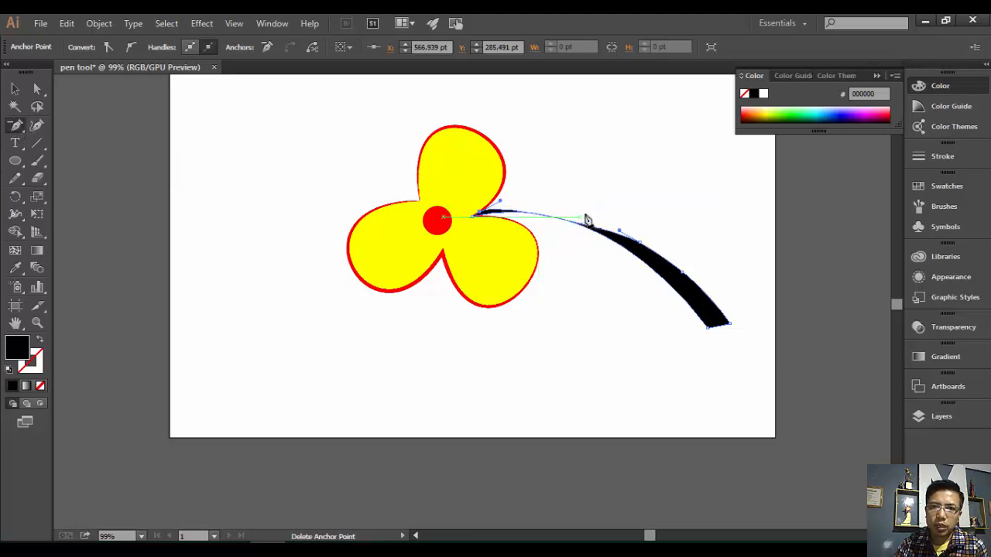
left_click(639, 248)
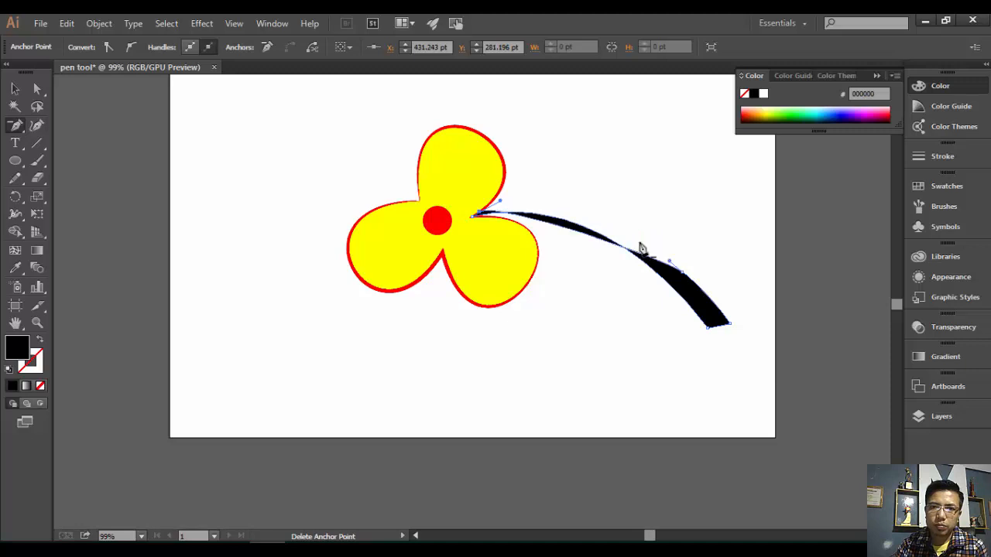
left_click(680, 279)
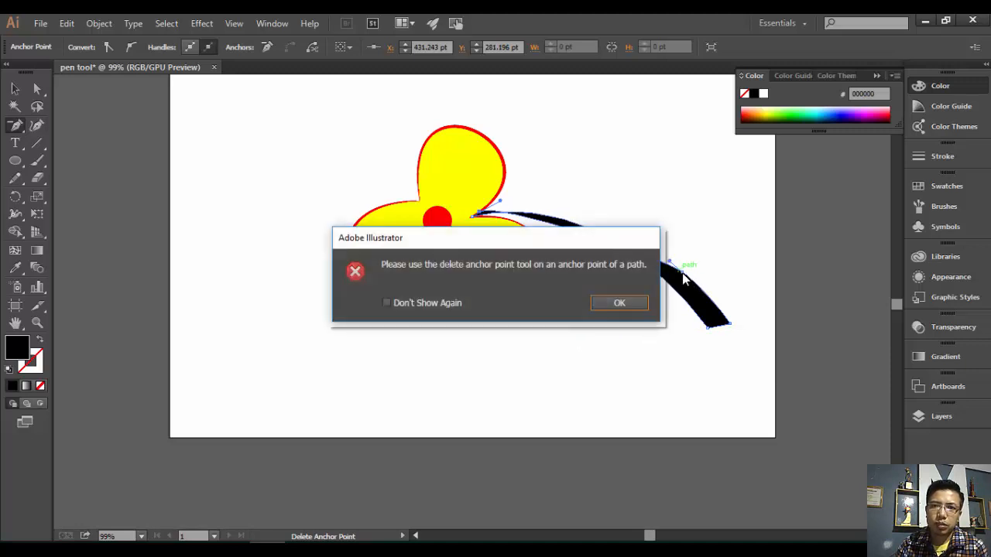
left_click(619, 302)
left_click(673, 267)
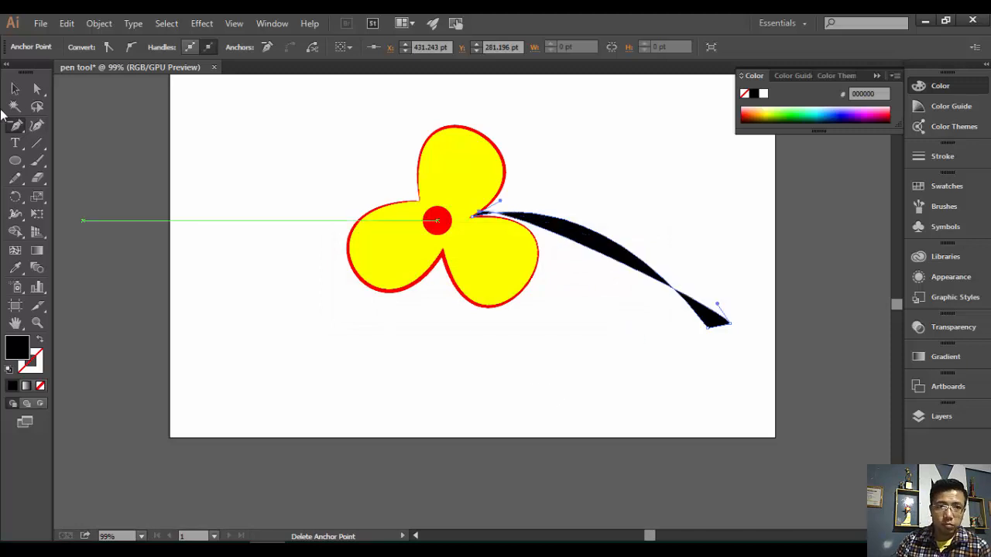
- Drag the stem's end handles to smooth and reshape its curve
left_click(38, 91)
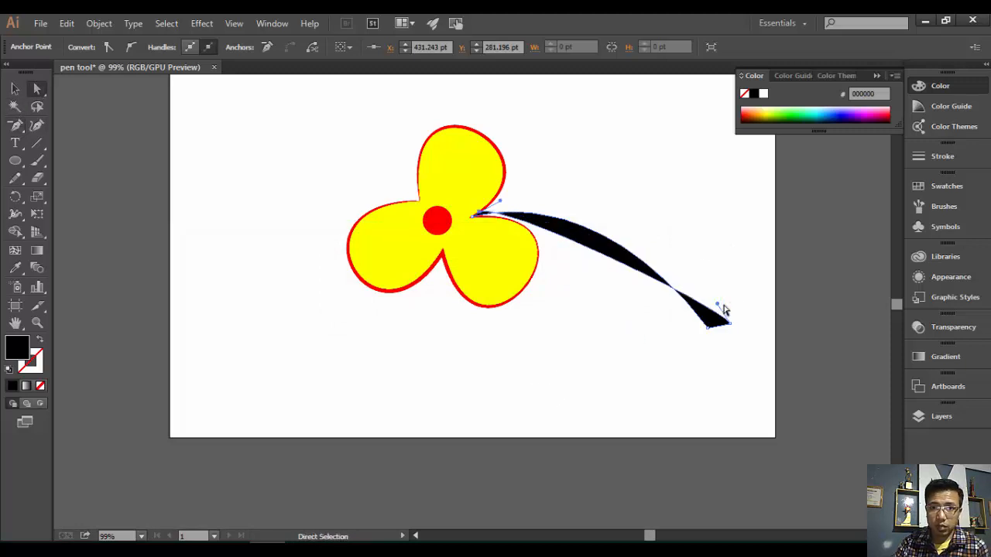
left_click_drag(718, 302, 601, 202)
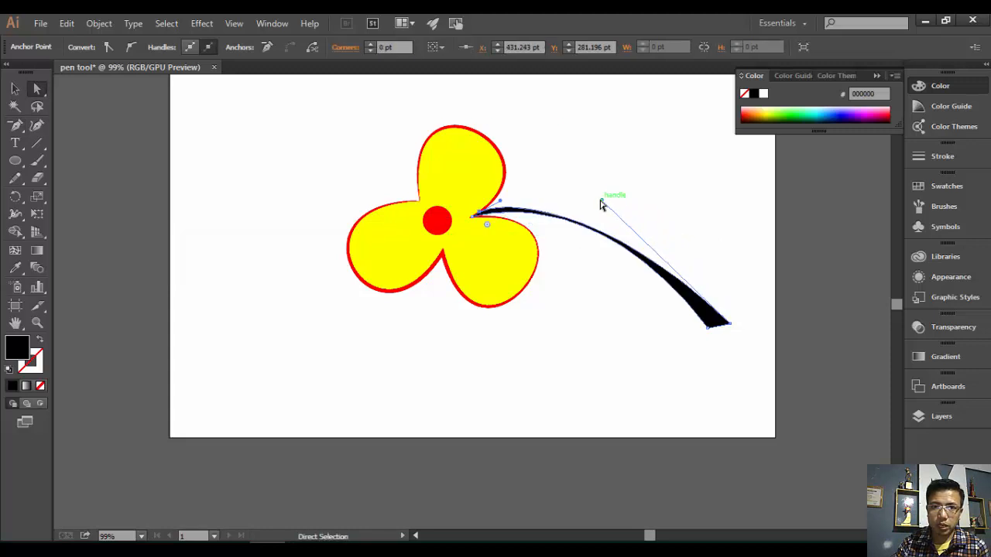
mouse_move(601, 204)
left_mouse_down()
mouse_move(634, 212)
mouse_move(637, 204)
left_mouse_up()
left_click(572, 349)
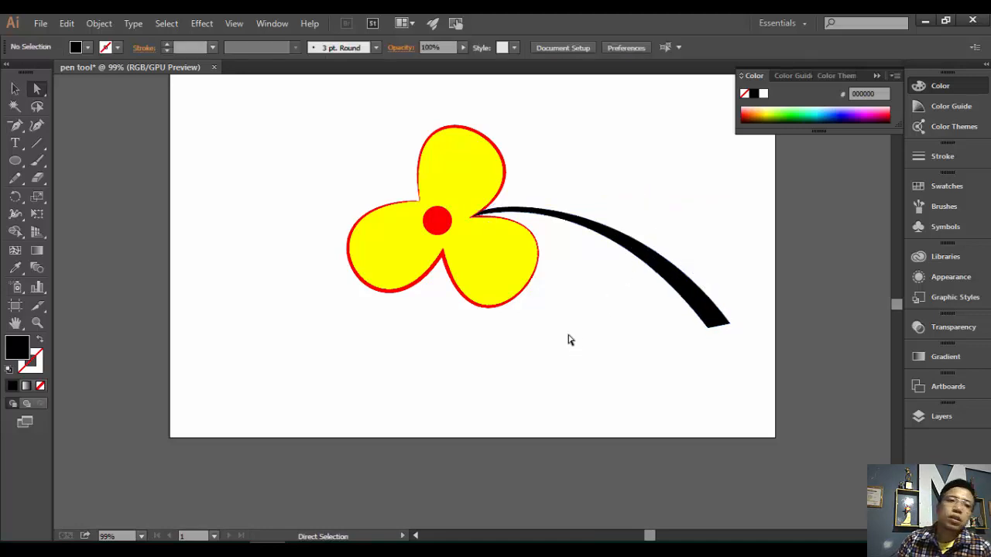
left_click_drag(15, 125, 74, 178)
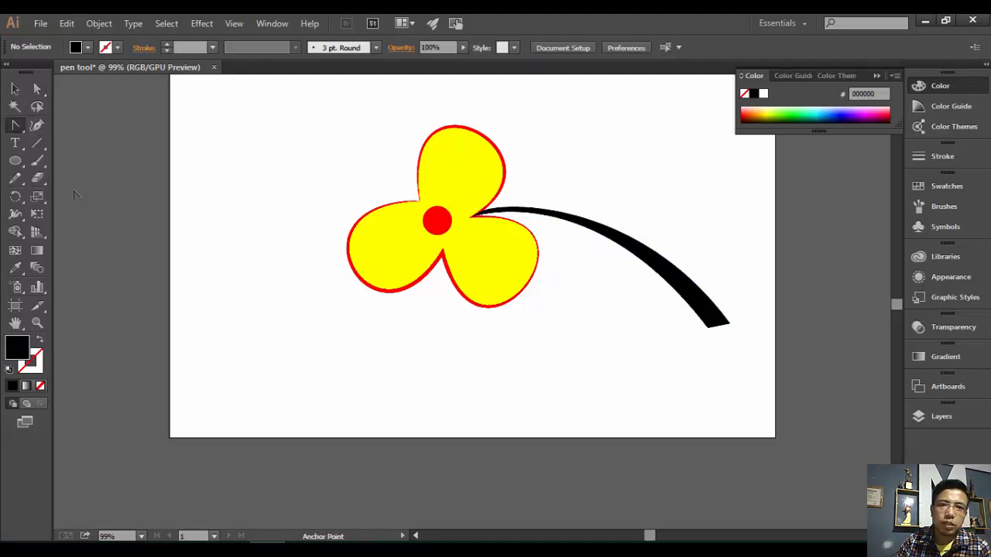
left_click(45, 90)
left_click(710, 331)
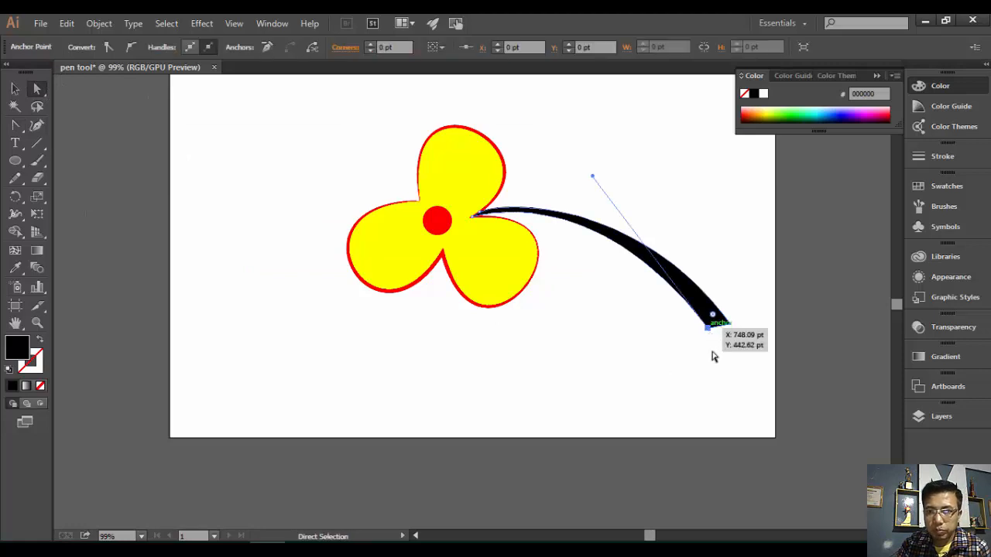
left_click(732, 325)
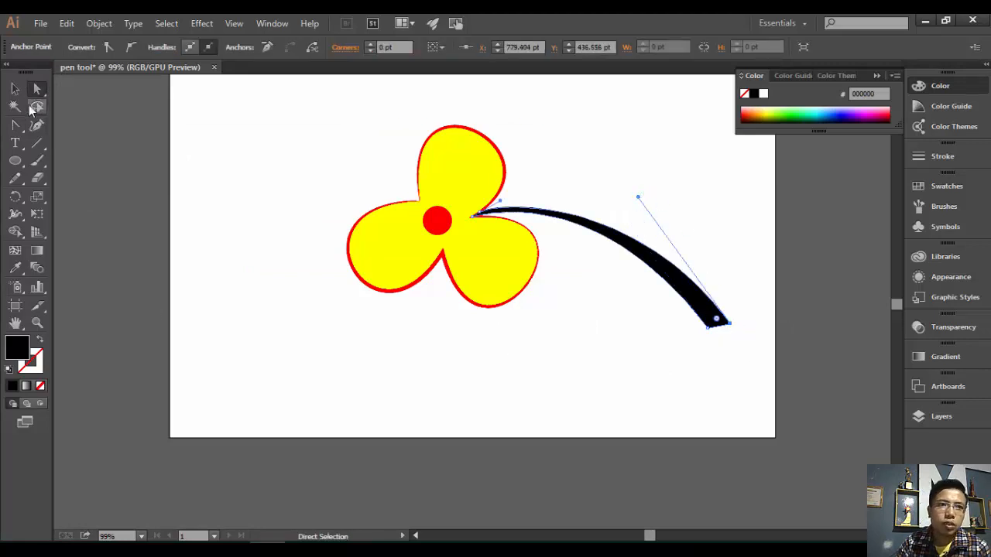
left_click_drag(17, 127, 77, 180)
- Pen-draw a closed black triangle to the lower left of the flower
key("p")
left_click(274, 258)
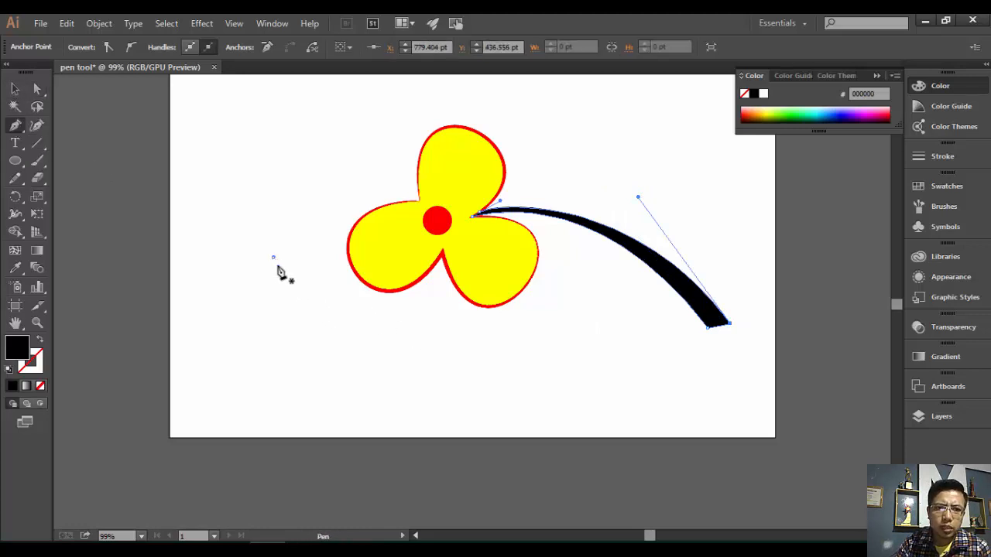
left_click(358, 364)
left_click(217, 374)
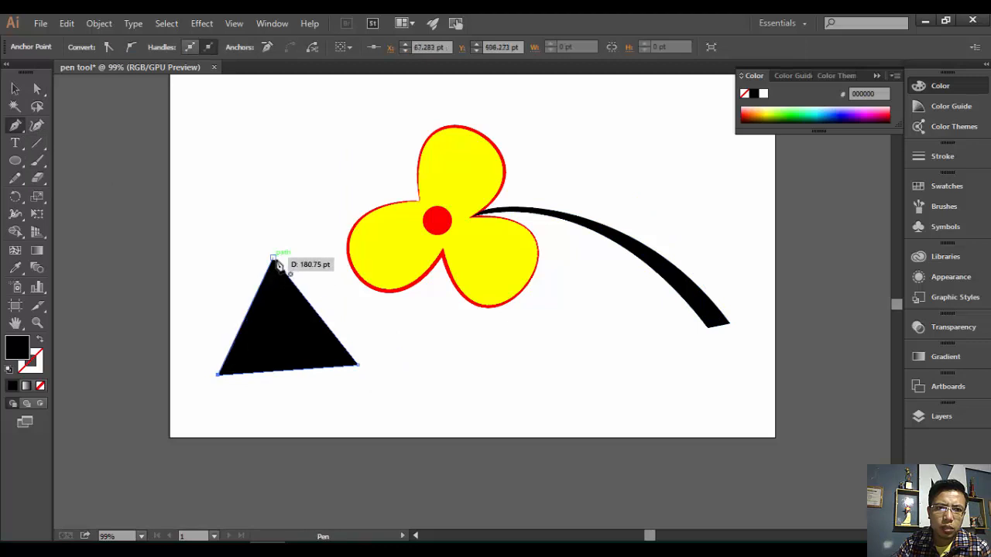
left_click(274, 260)
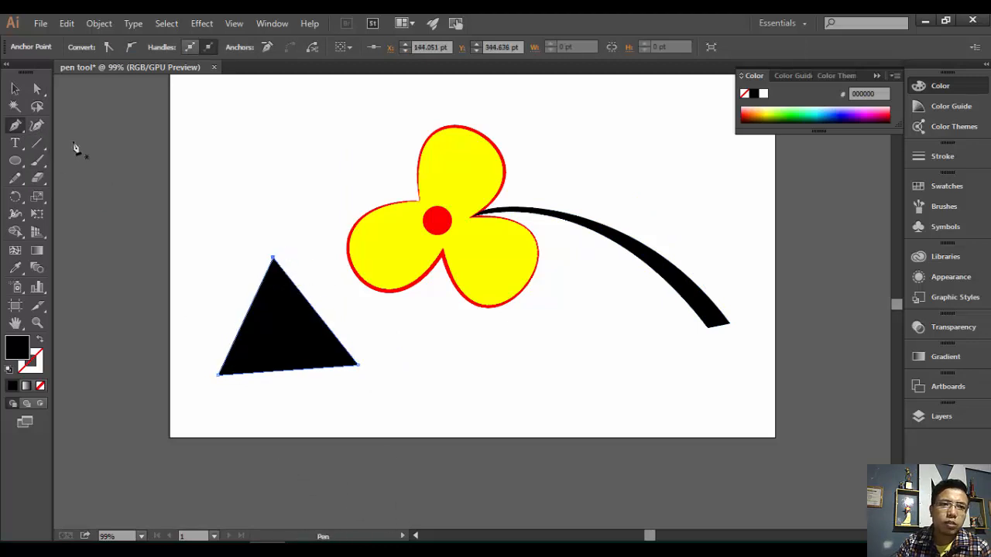
left_click(37, 88)
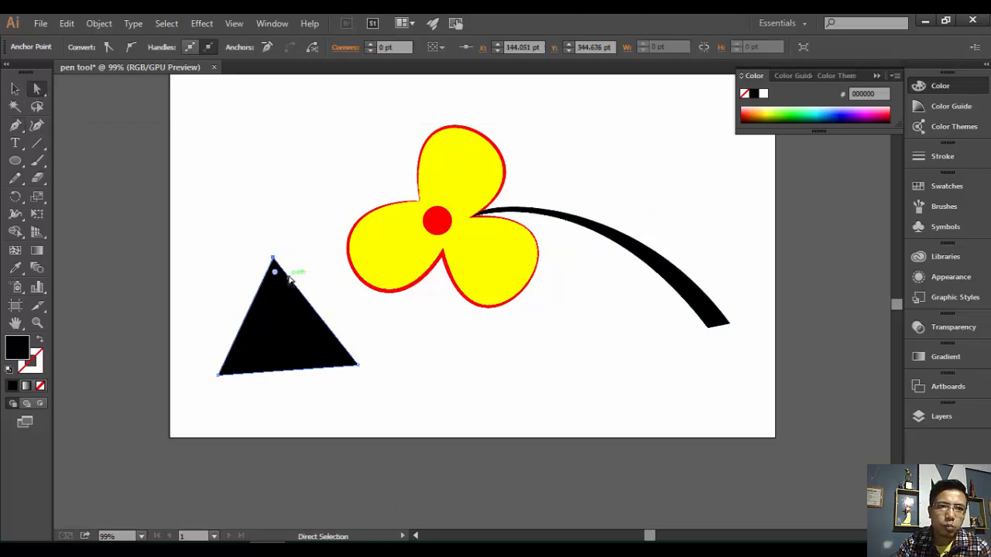
- Convert the triangle's three corners into smooth curves with the Anchor Point tool, forming a rounded oval
left_click(16, 126)
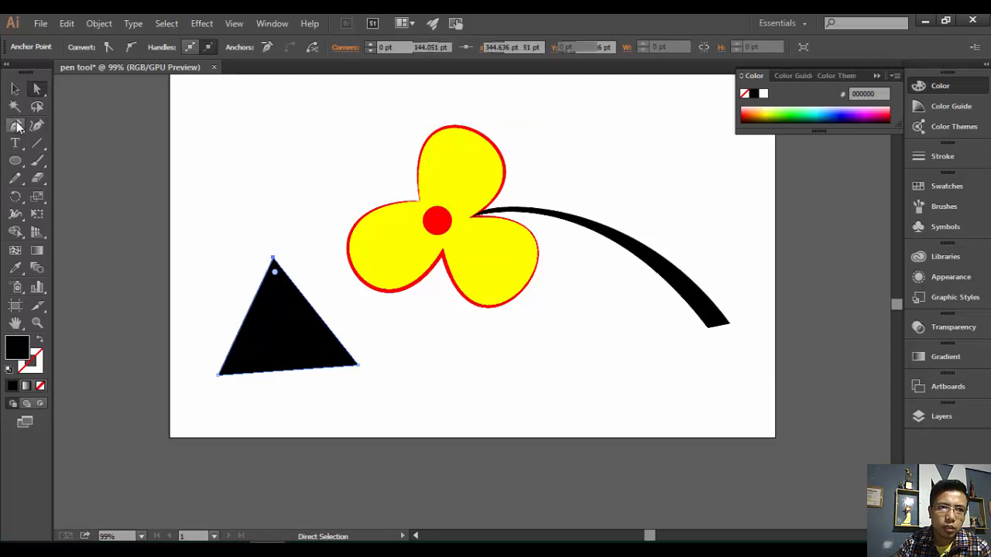
left_click(16, 129)
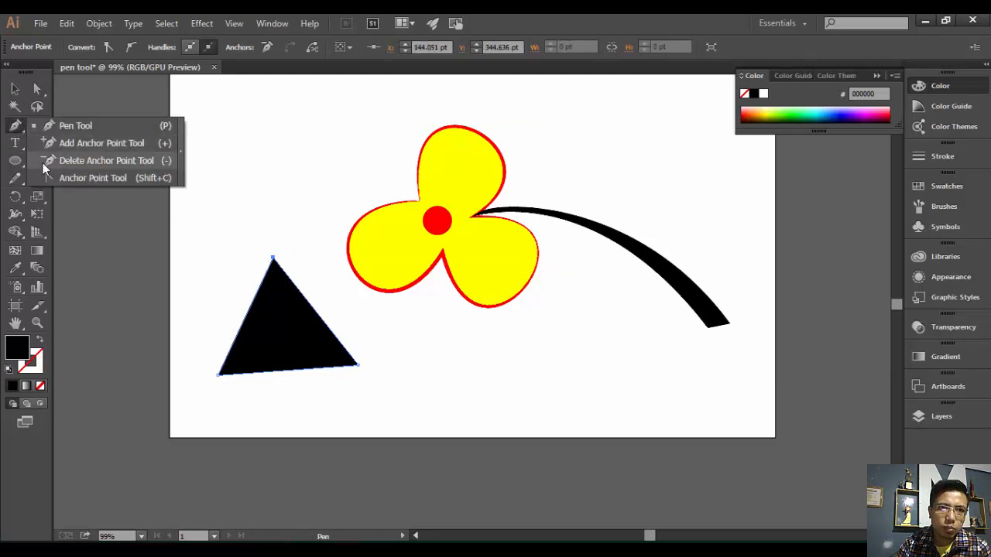
left_click(77, 178)
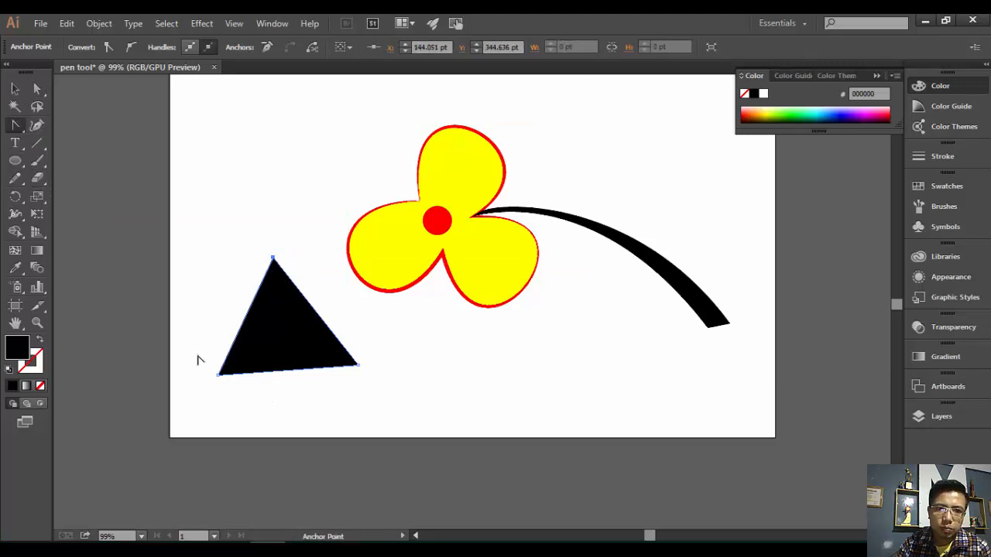
left_click_drag(229, 380, 164, 326)
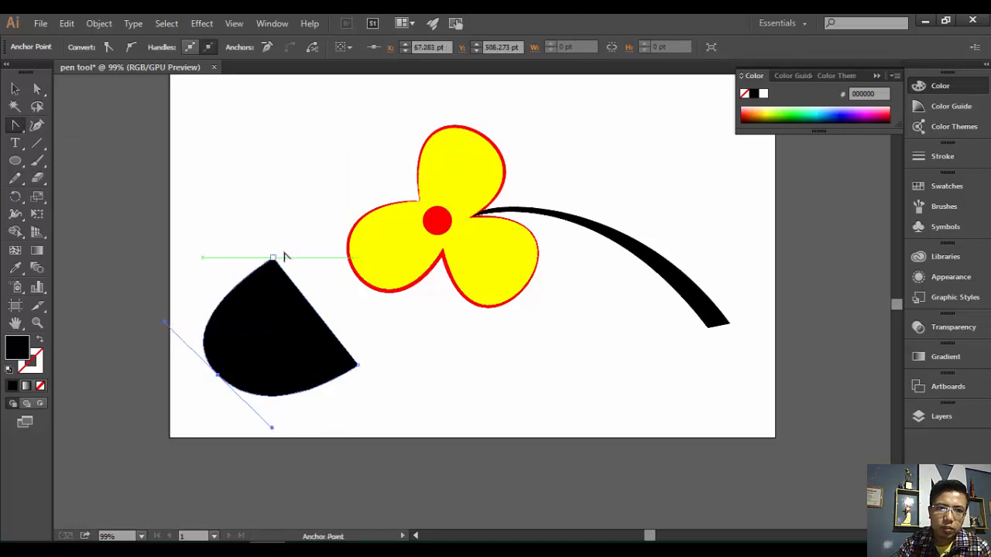
left_click_drag(272, 258, 350, 260)
left_click(357, 360)
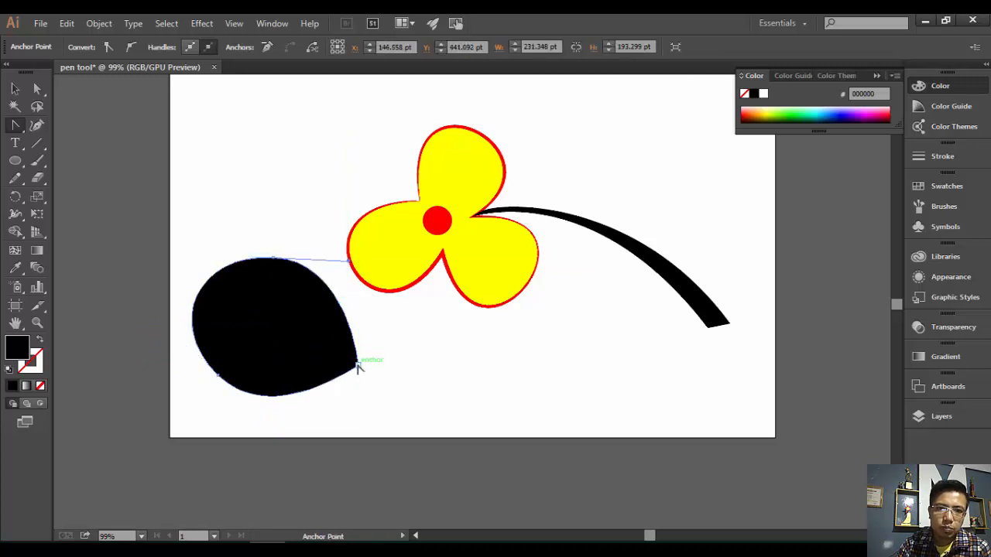
left_click(358, 366)
left_click_drag(358, 366, 340, 412)
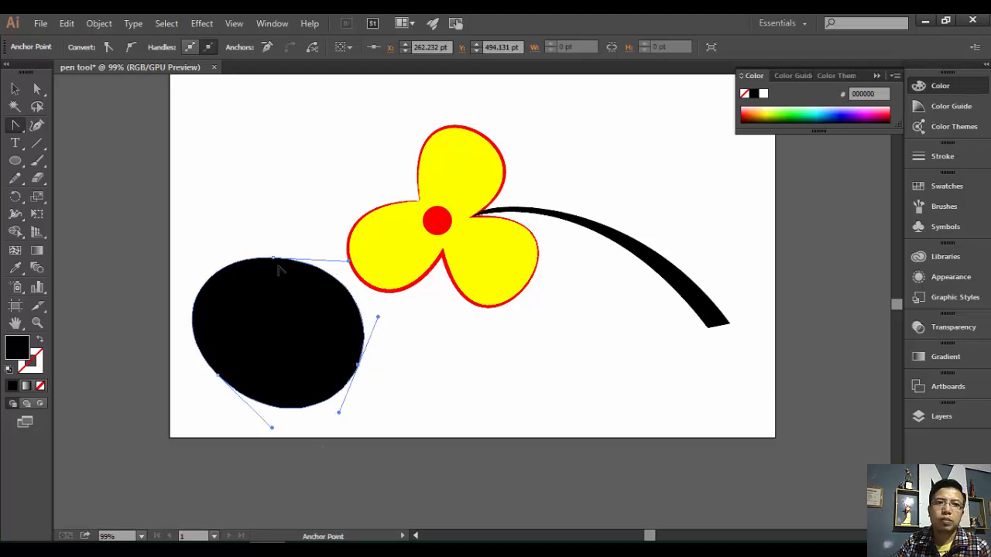
left_click(15, 90)
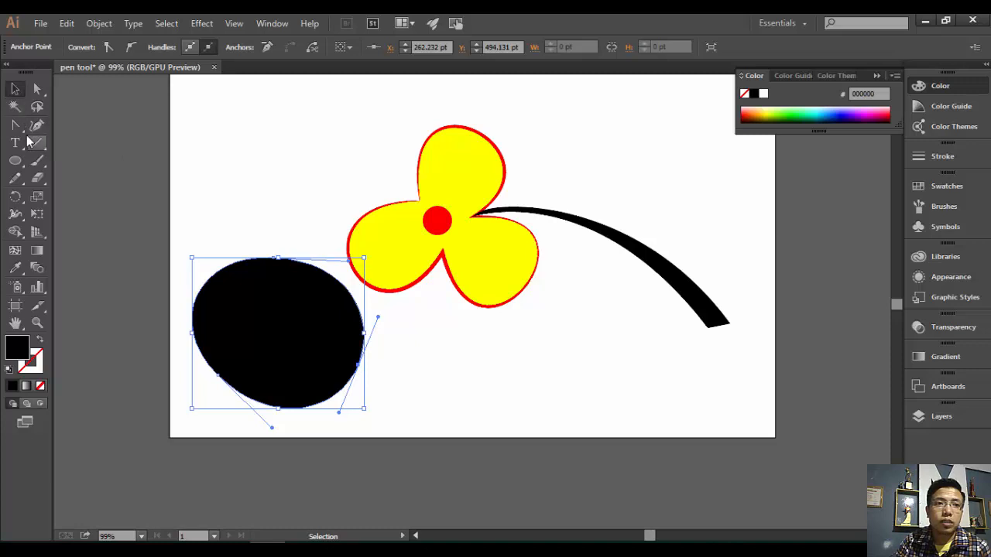
left_click_drag(23, 134, 98, 138)
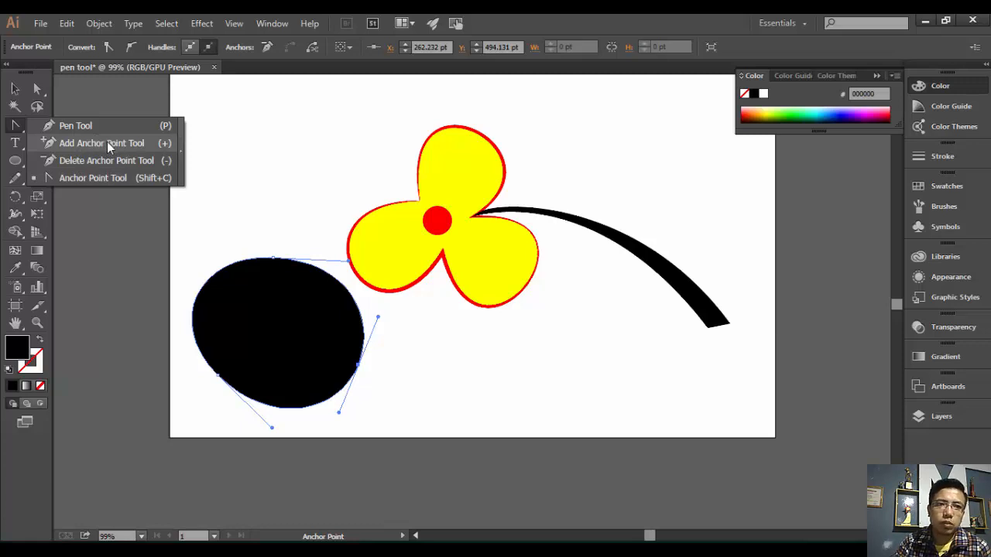
left_click_drag(111, 146, 92, 125)
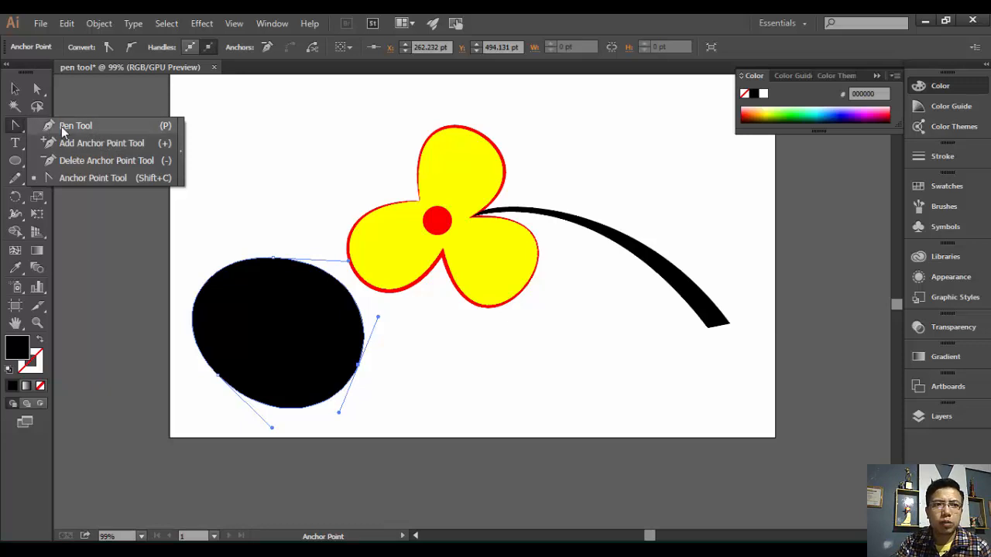
left_click(61, 126)
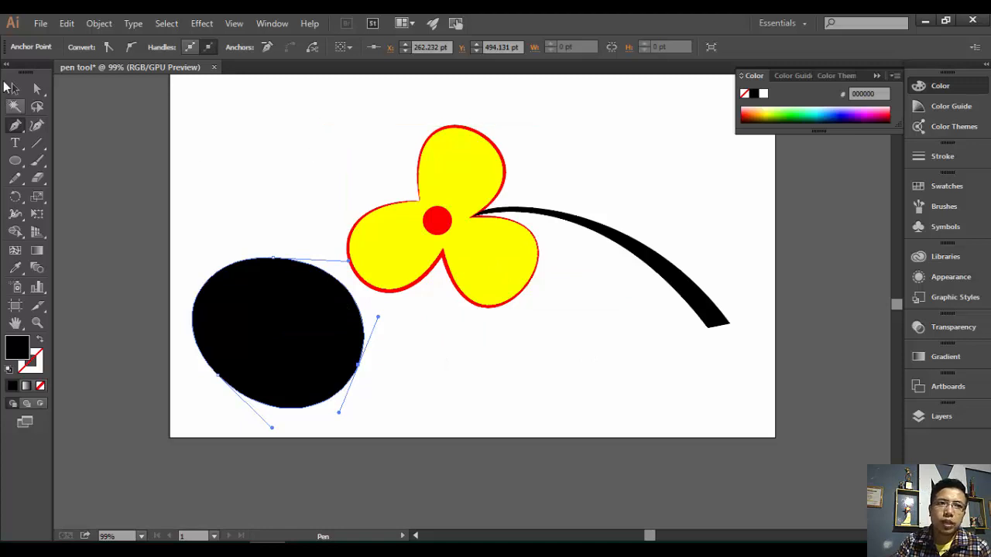
left_click(36, 89)
left_click(248, 304)
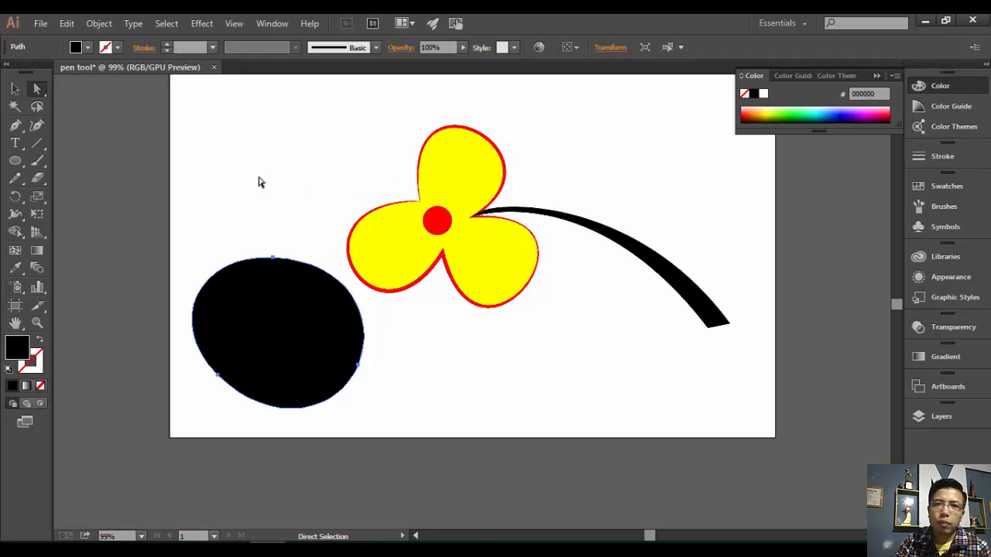
- Lock Layer 1 in the Layers panel and create Layer 2 above it
left_click(931, 416)
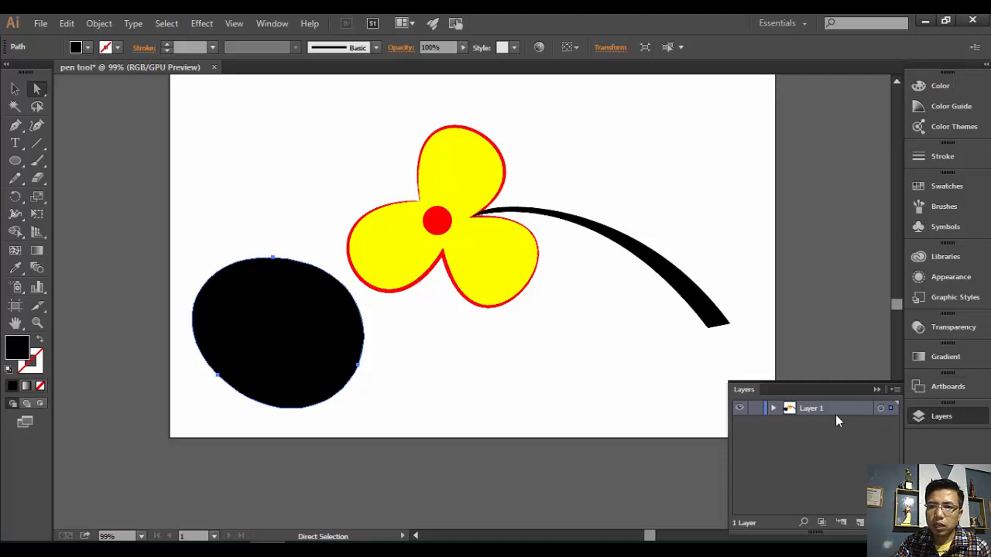
left_click(755, 408)
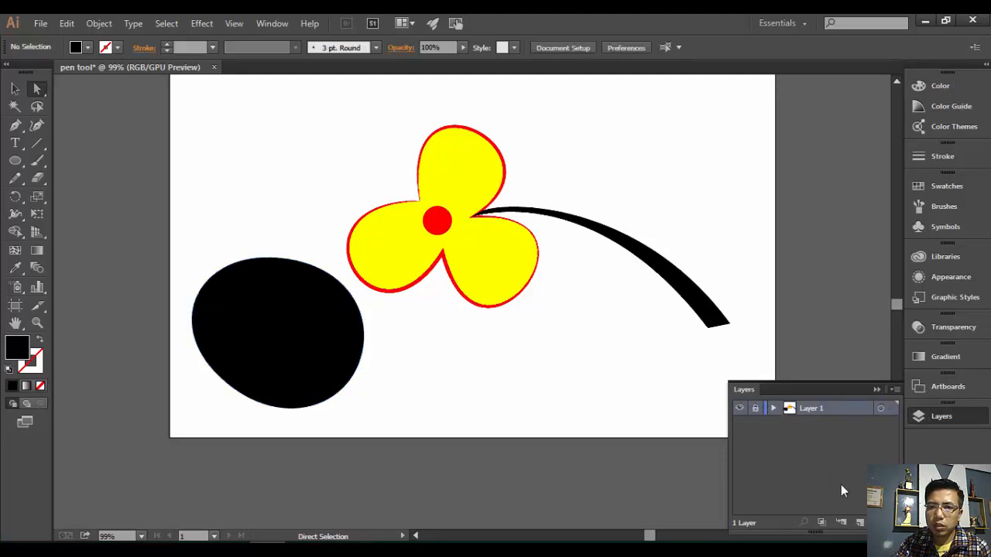
left_click(861, 524)
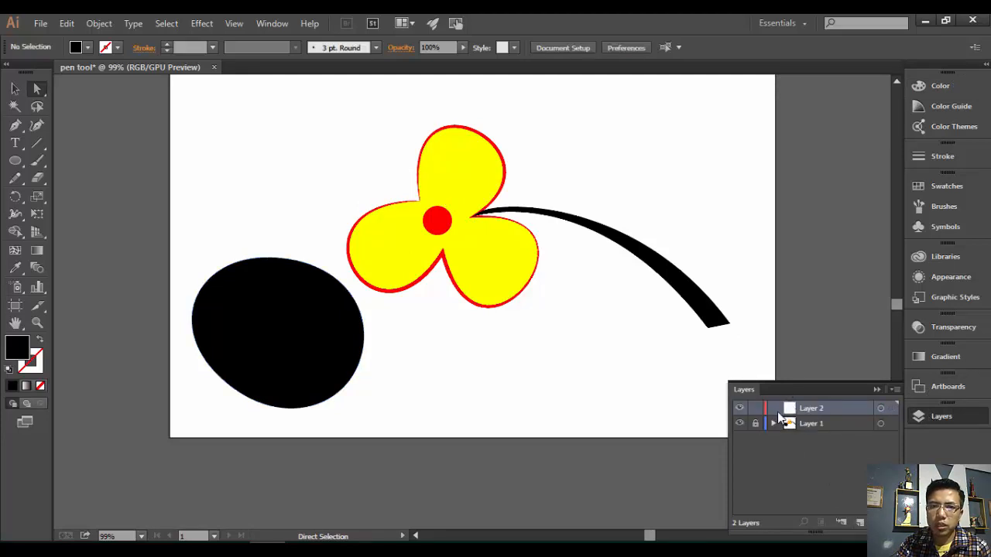
left_click(15, 177)
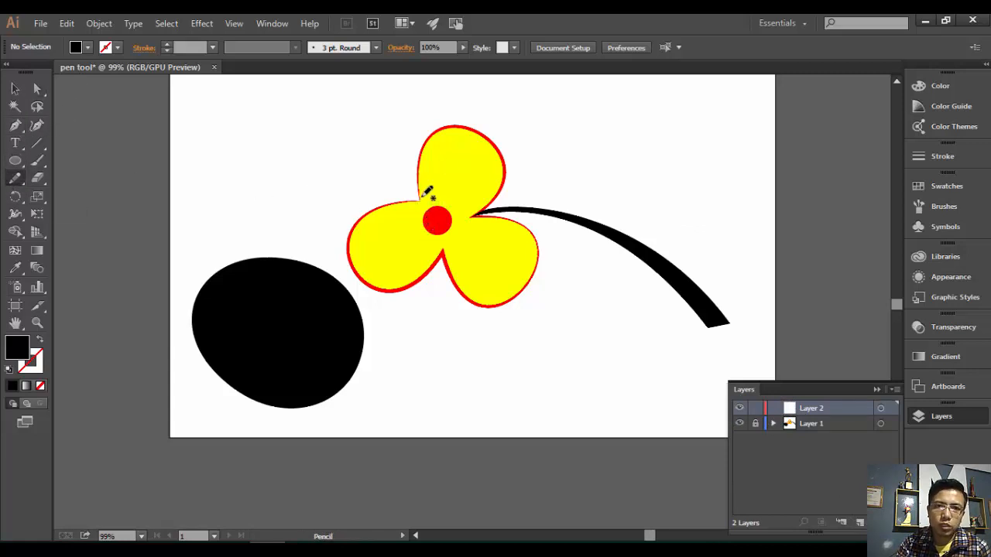
- Trace freehand around the flower's petals with the Pencil on Layer 2
mouse_move(422, 199)
left_mouse_down()
mouse_move(431, 136)
mouse_move(473, 127)
mouse_move(502, 171)
mouse_move(480, 212)
mouse_move(536, 239)
mouse_move(537, 271)
mouse_move(488, 310)
mouse_move(471, 305)
mouse_move(442, 241)
mouse_move(430, 273)
mouse_move(390, 286)
left_mouse_up()
mouse_move(357, 246)
left_mouse_down()
mouse_move(383, 212)
mouse_move(426, 195)
left_mouse_up()
left_click_drag(469, 226, 476, 219)
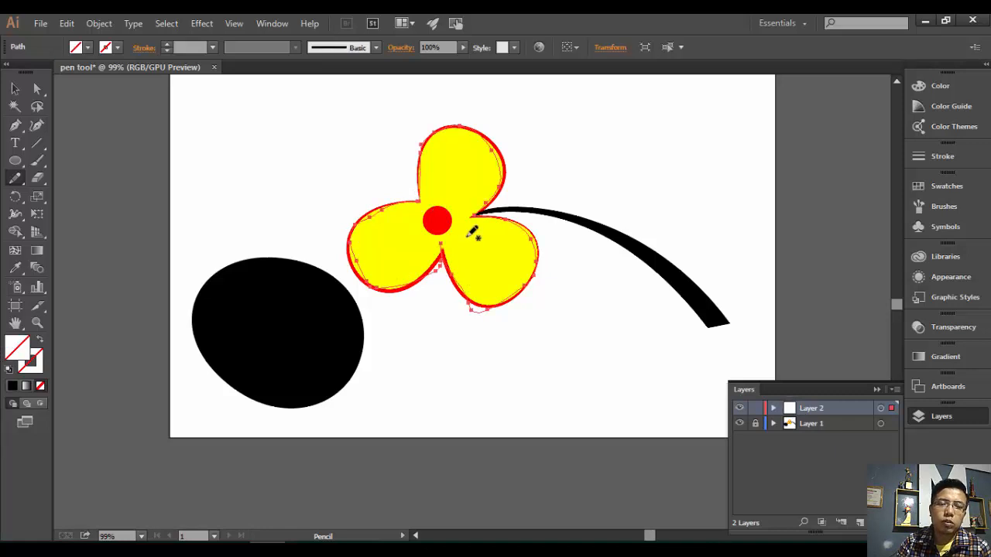
- Move the traced outline off the flower and back over it, then deselect
left_click(15, 89)
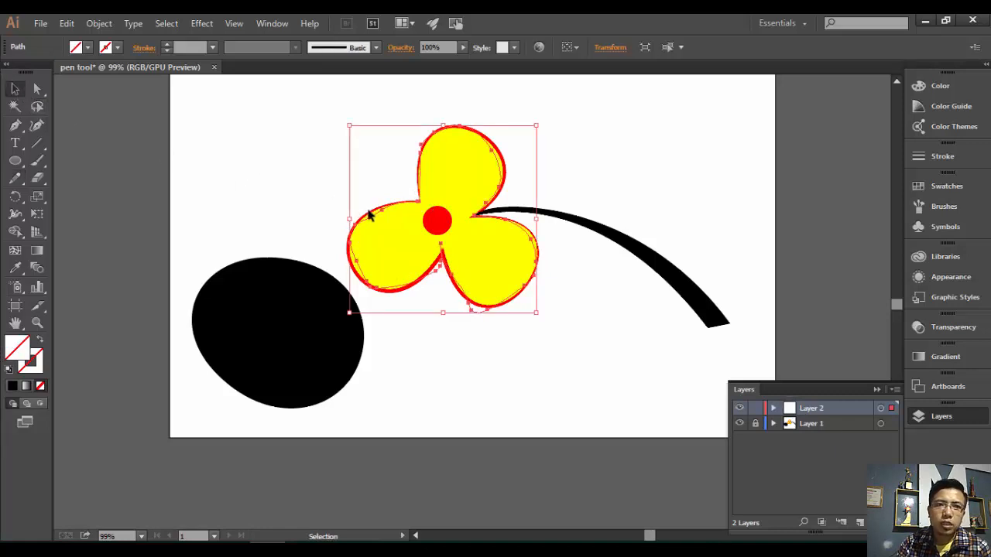
left_click_drag(370, 218, 214, 195)
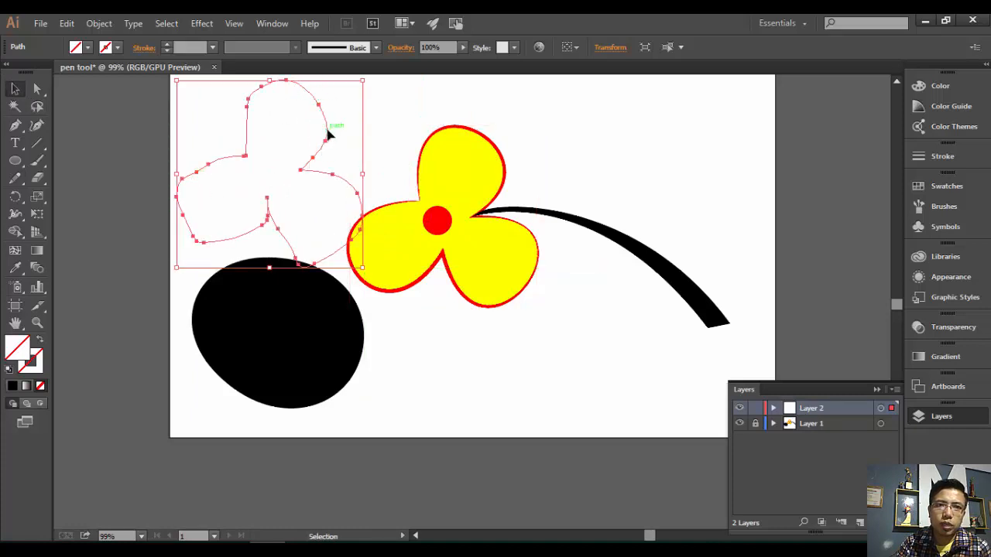
left_click_drag(328, 136, 507, 179)
key("ctrl+shift+a")
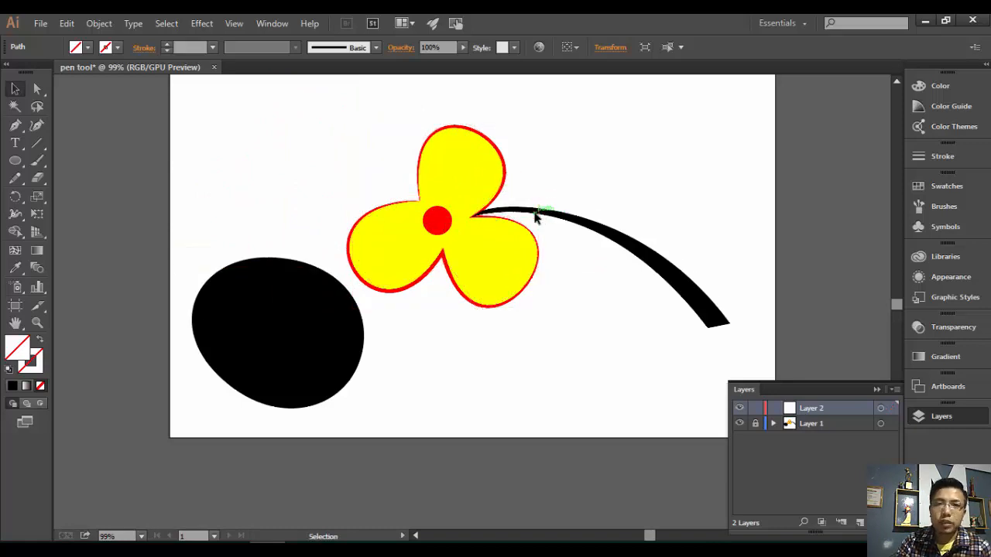
left_click(15, 125)
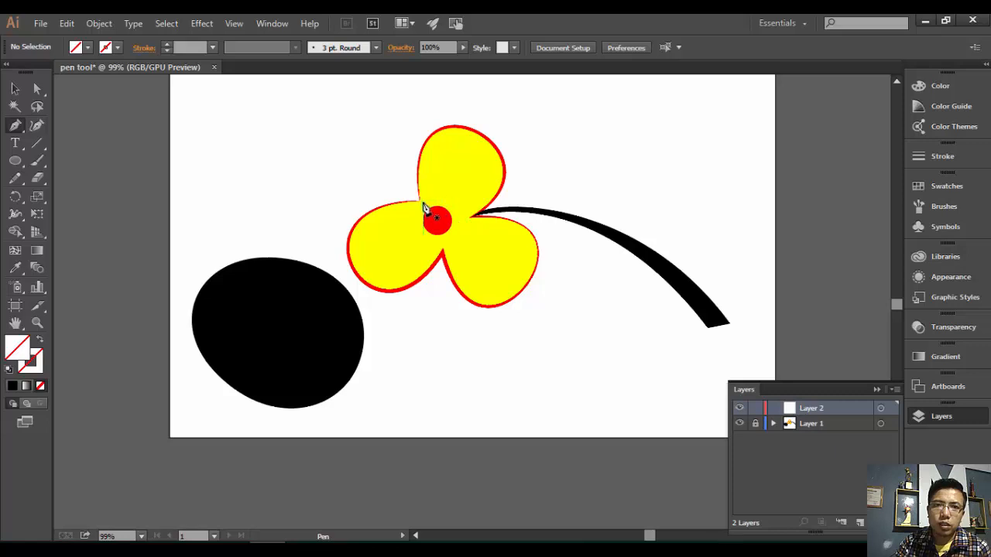
- Pen-draw a closed curved path around the top petal, the stem junction and the lower petals
left_click_drag(420, 203, 408, 103)
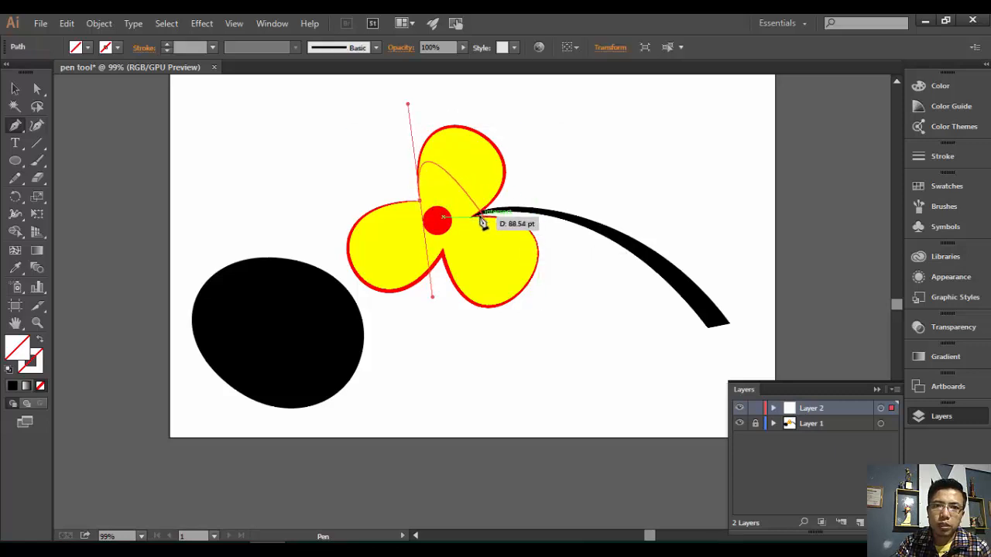
left_click_drag(473, 219, 403, 324)
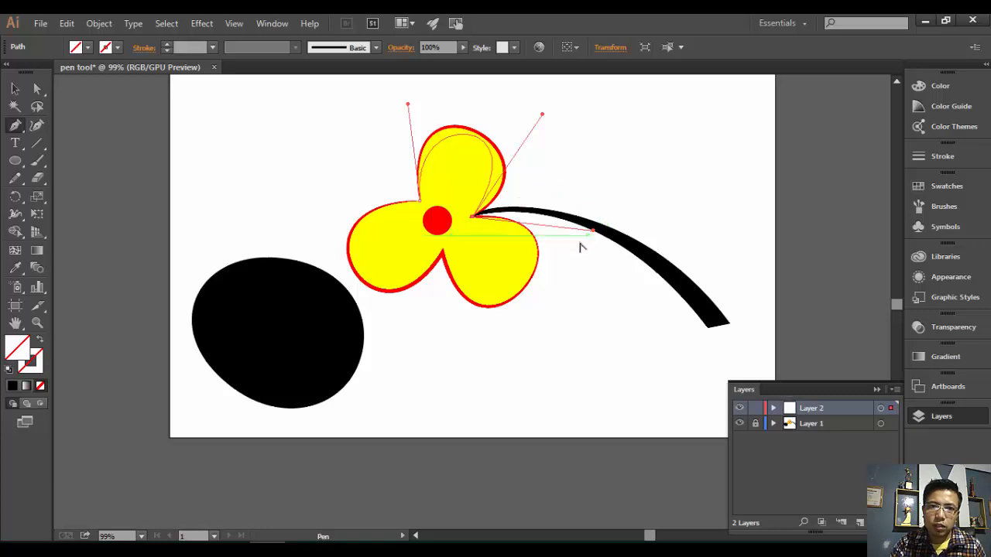
left_click_drag(592, 230, 385, 356)
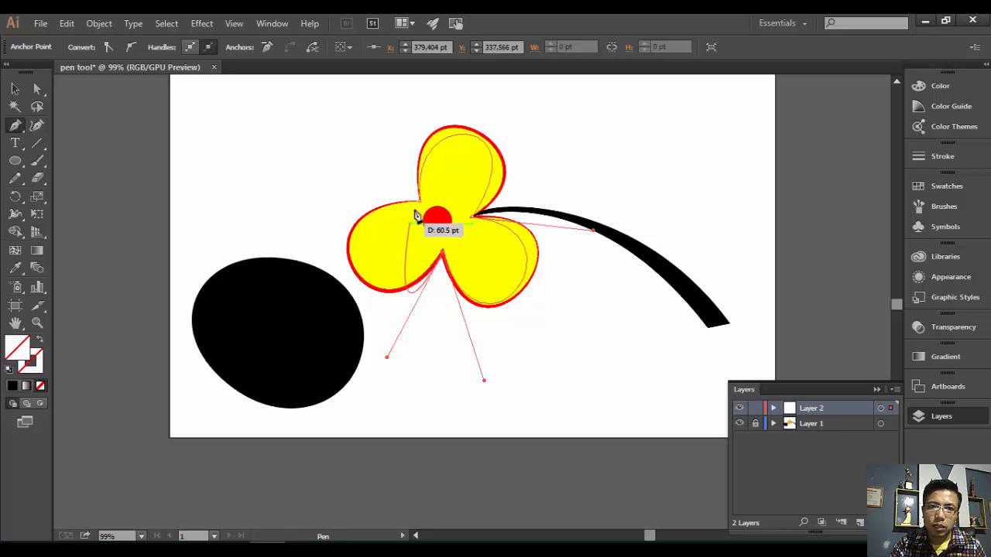
left_click_drag(426, 210, 566, 194)
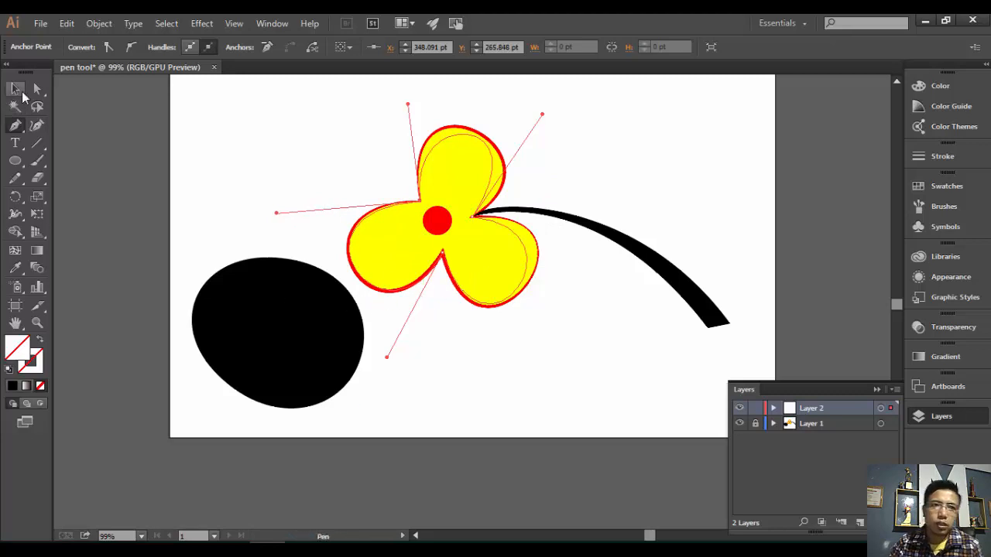
left_click(37, 90)
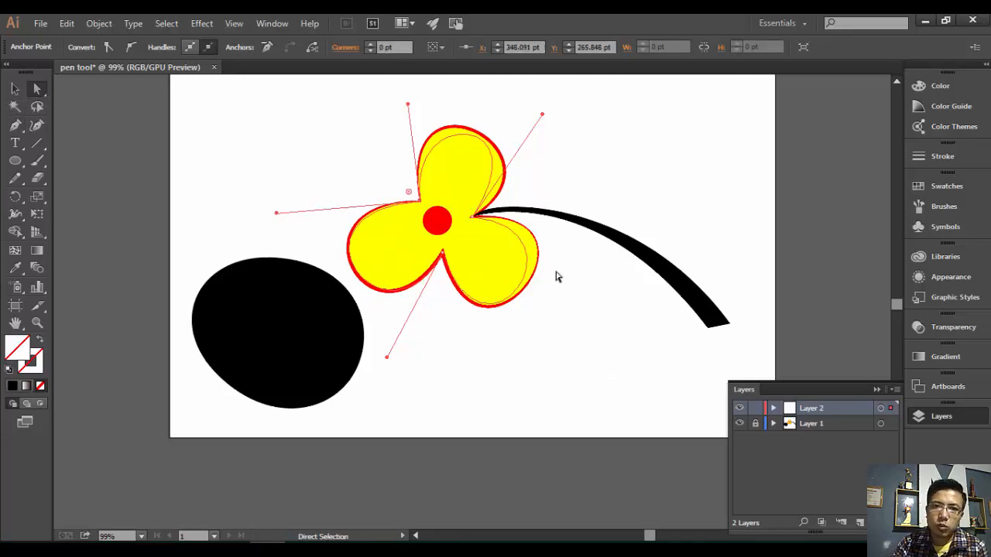
- Drag the notch anchor's curve handles to round the right, lower and top petals
left_click(472, 215)
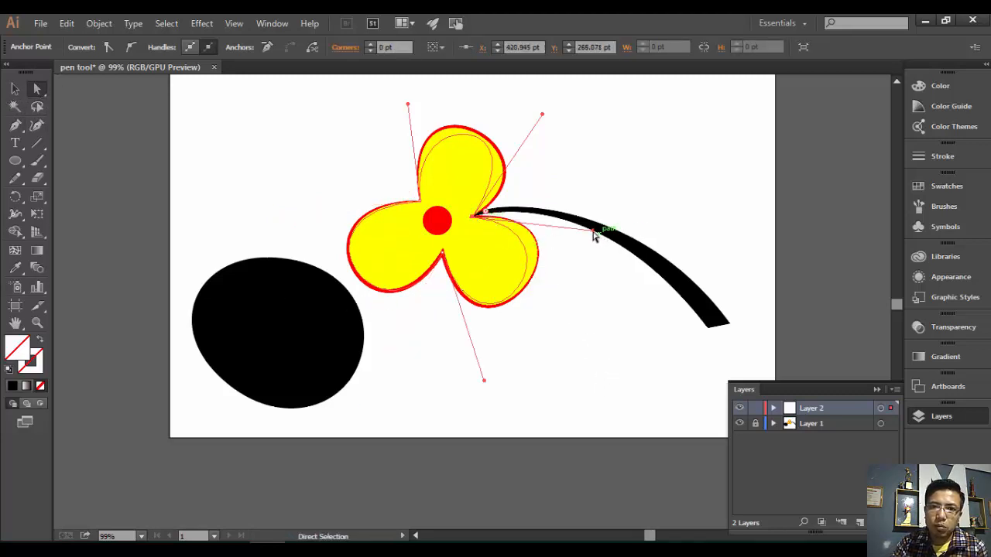
left_click_drag(595, 231, 615, 210)
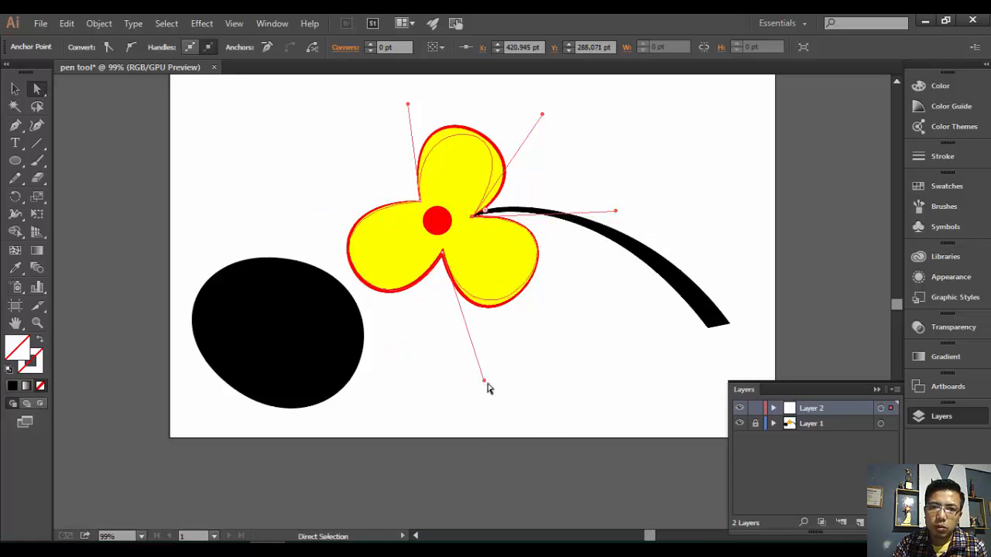
left_click_drag(484, 381, 479, 398)
left_click_drag(542, 118, 572, 142)
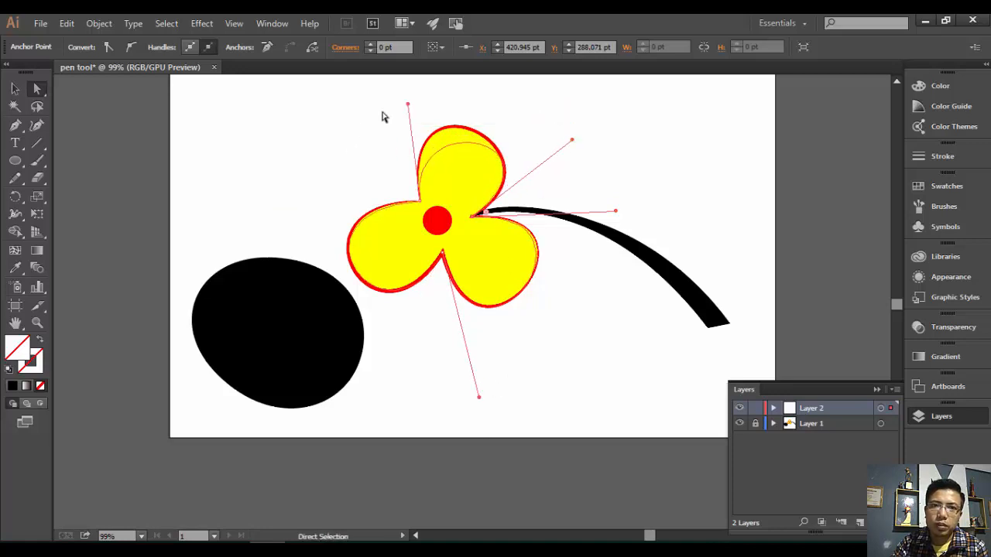
left_click_drag(408, 103, 394, 157)
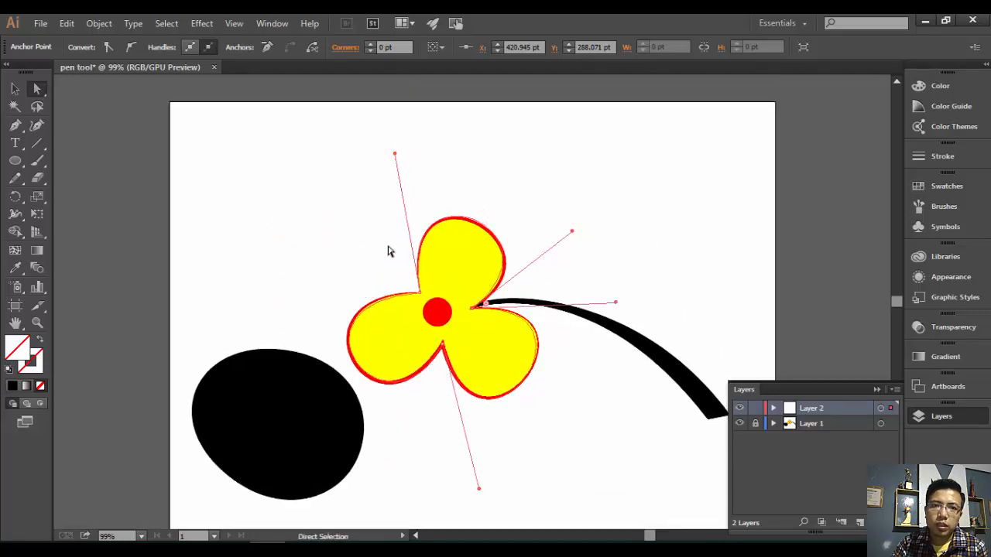
- Level the upper-left notch's left handle to smooth that petal, then select the bottom notch
left_click(419, 296)
left_click_drag(277, 305, 275, 297)
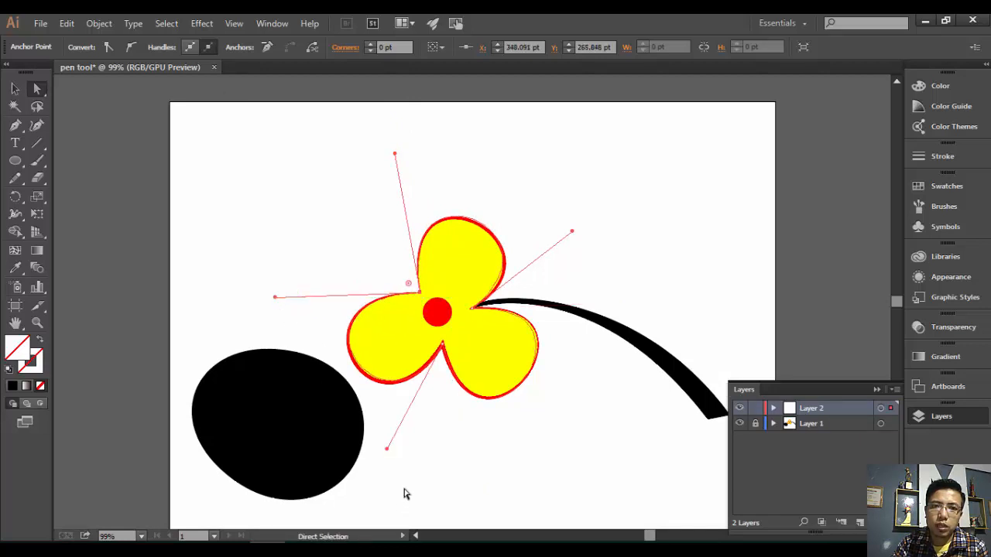
left_click(387, 453)
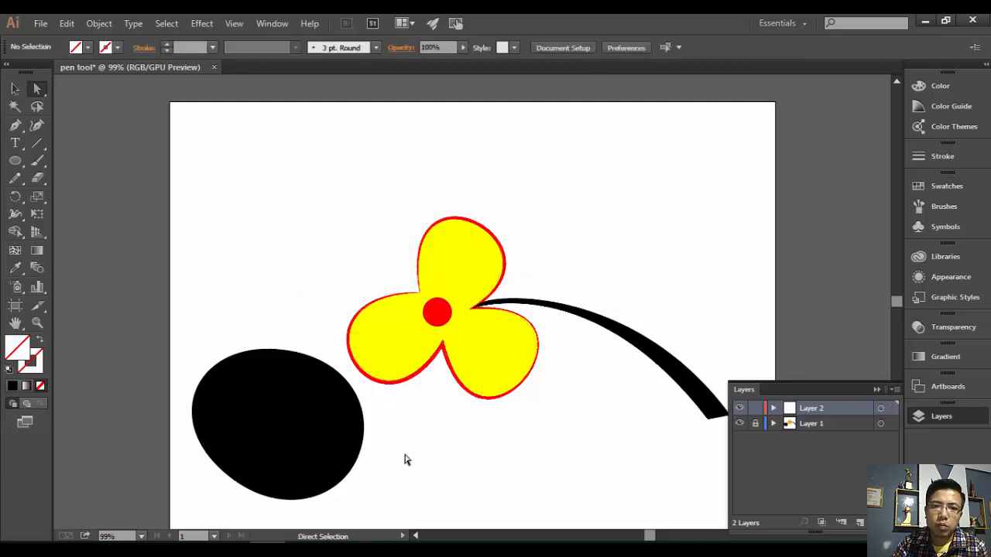
- Round the bottom petal's curve and place a copy of the clover at the top left
left_click_drag(442, 344, 442, 350)
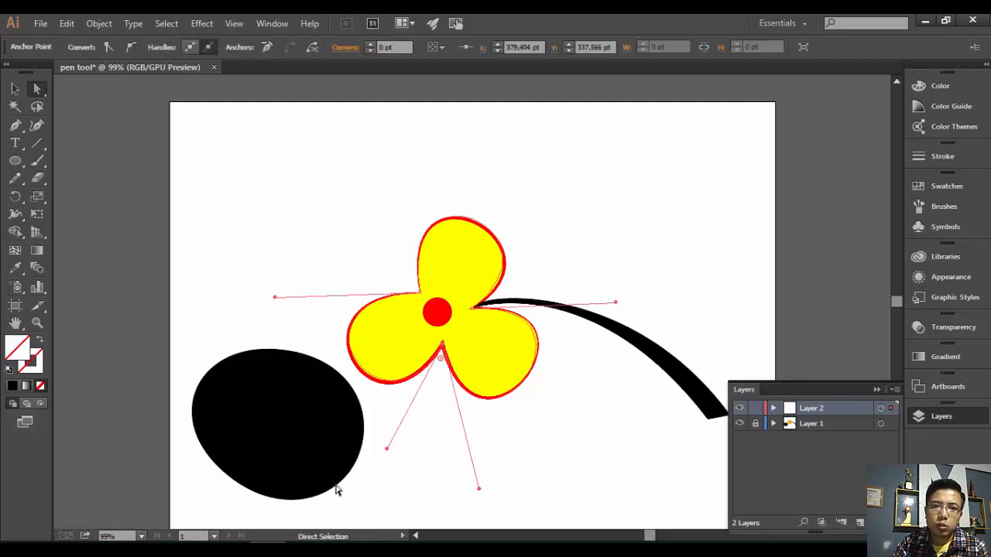
left_click_drag(385, 450, 380, 457)
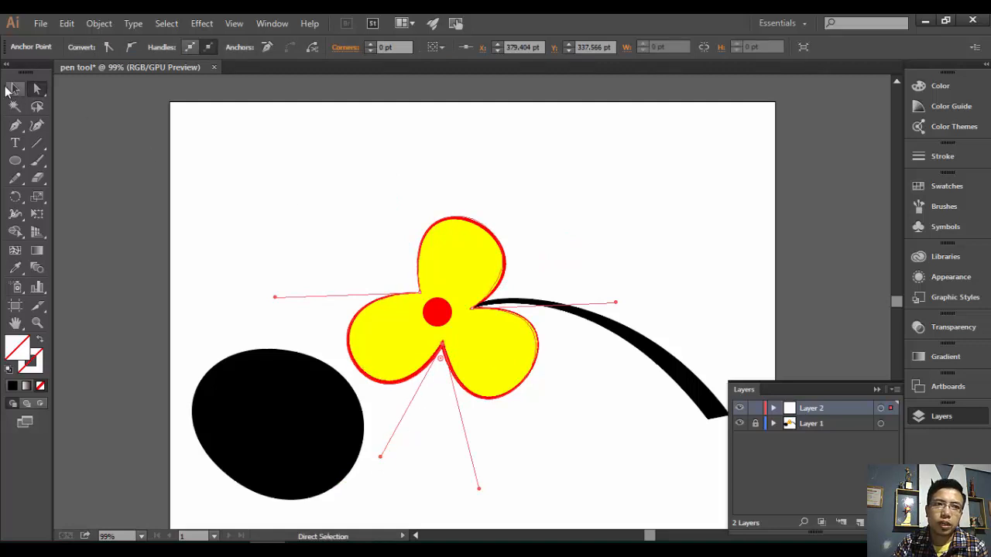
left_click(9, 89)
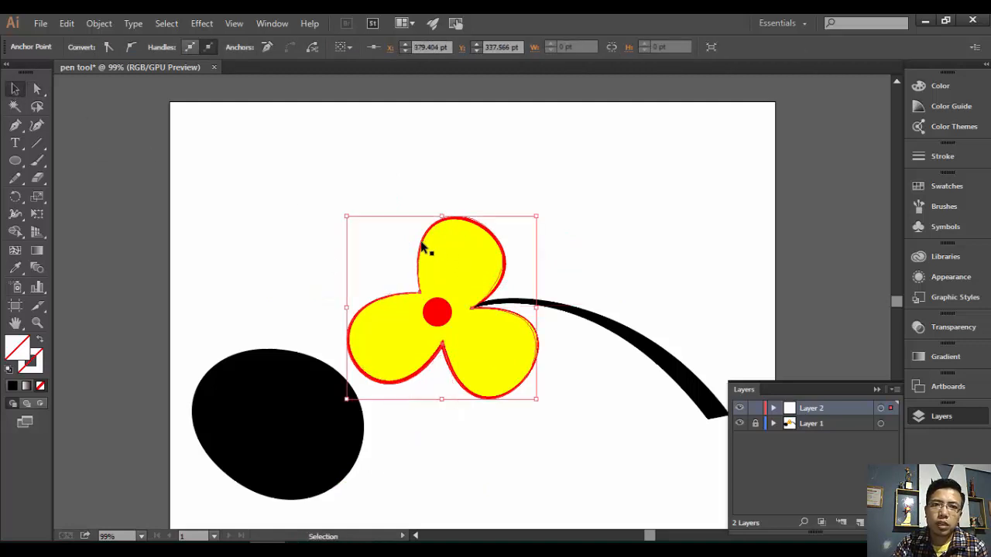
left_click_drag(424, 246, 282, 154)
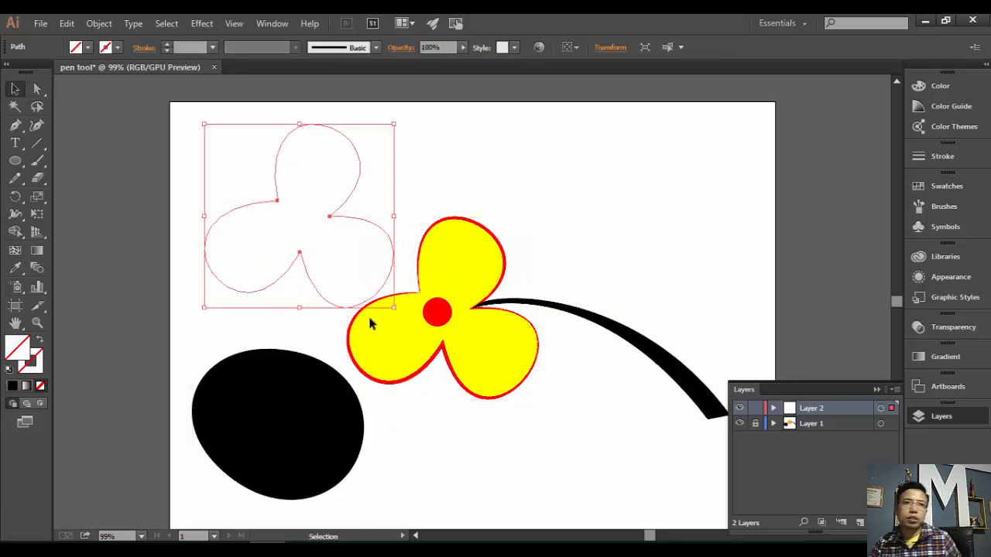
- Fill the copied clover with yellow
left_click(89, 48)
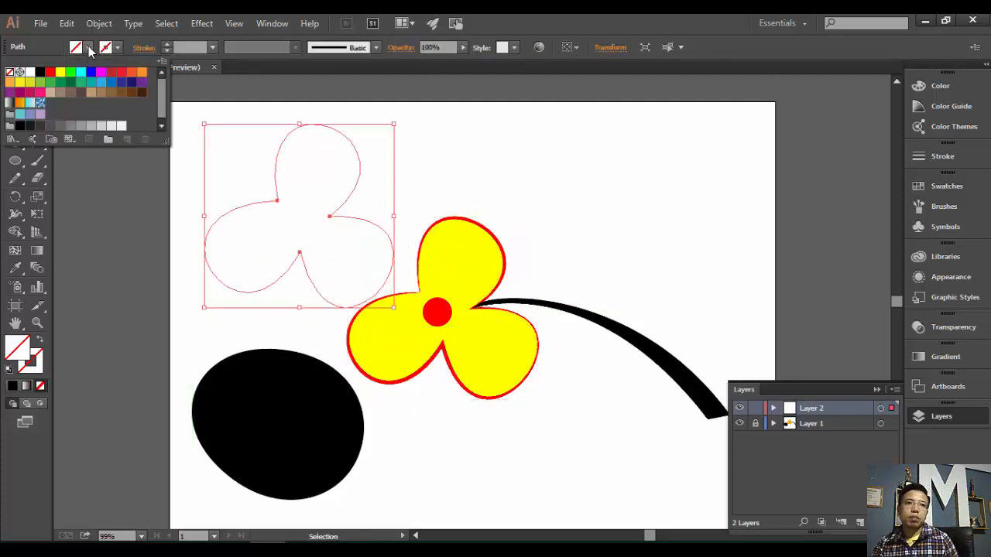
left_click(60, 72)
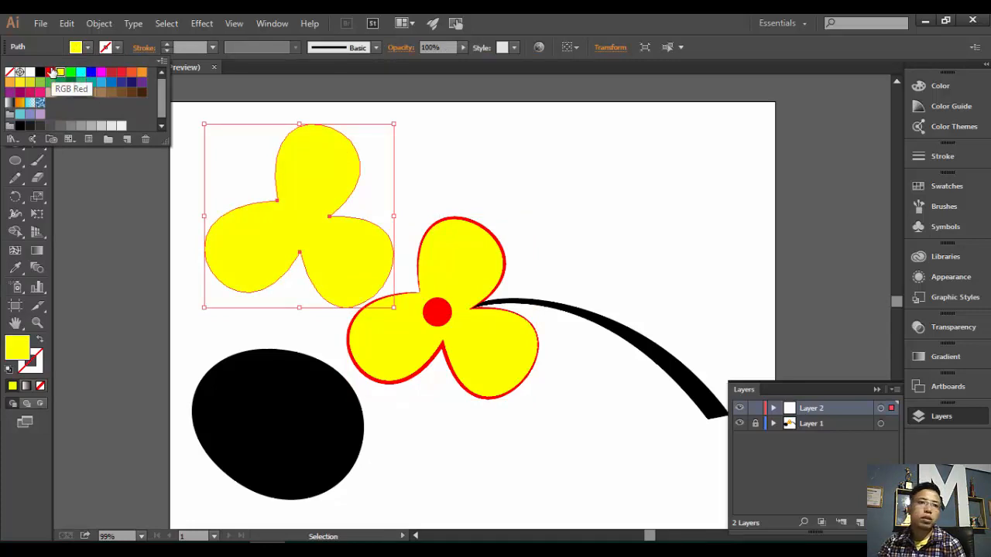
left_click(460, 160)
- Draw a small 45.45 pt circle centred on the yellow clover
left_click(15, 163)
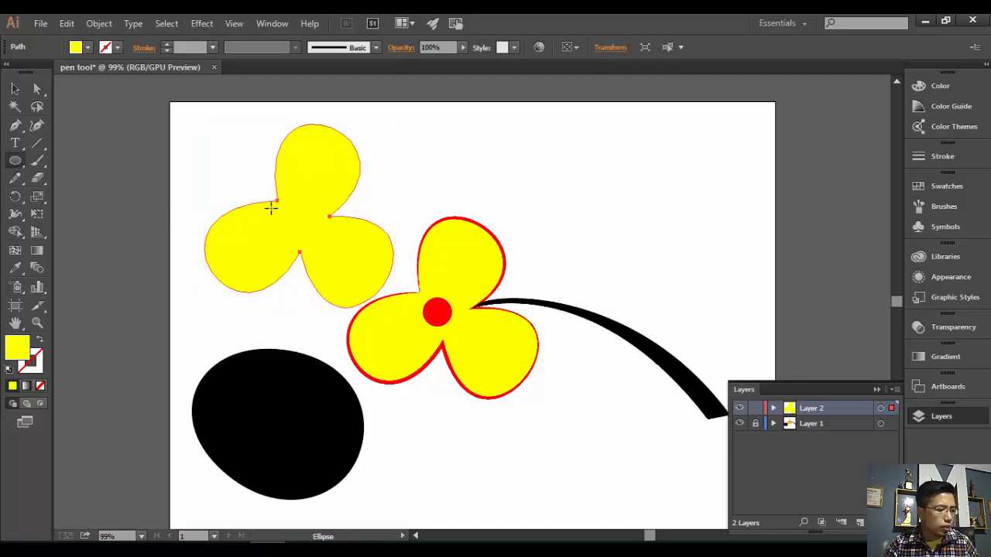
left_click_drag(271, 208, 305, 226)
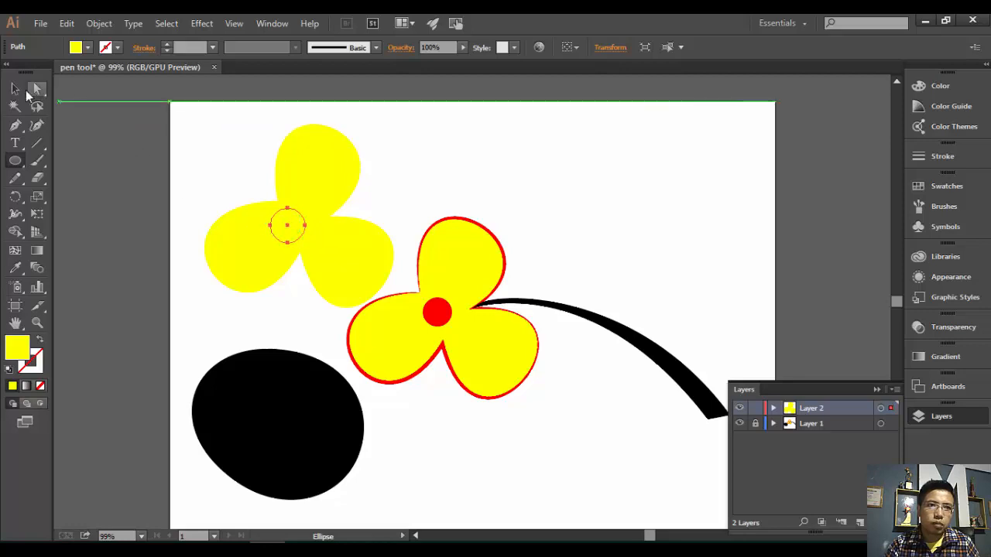
left_click(17, 90)
left_click_drag(304, 234, 312, 230)
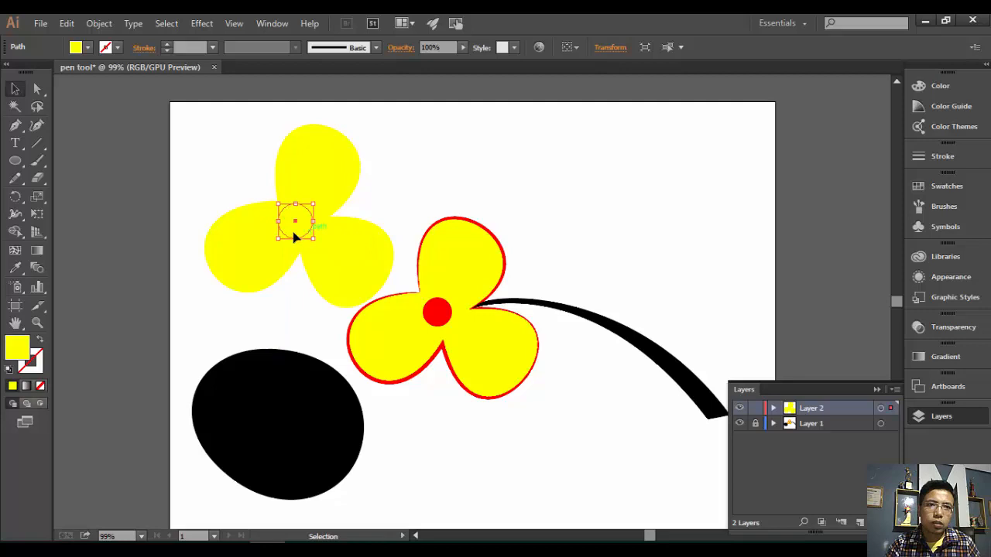
- Fill the centre circle red and give the new clover a red outline
left_click(88, 47)
left_click(50, 71)
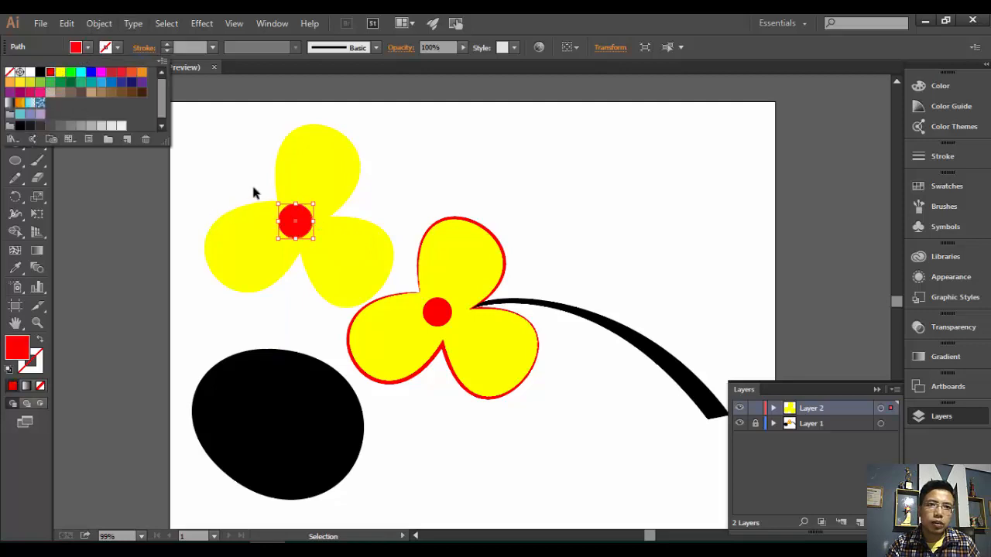
left_click(305, 155)
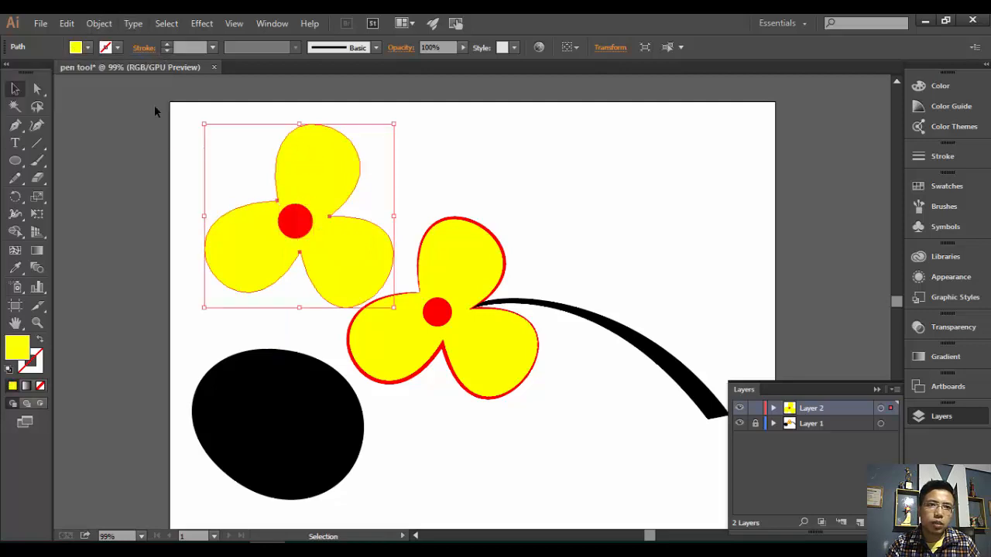
left_click(119, 47)
left_click(50, 71)
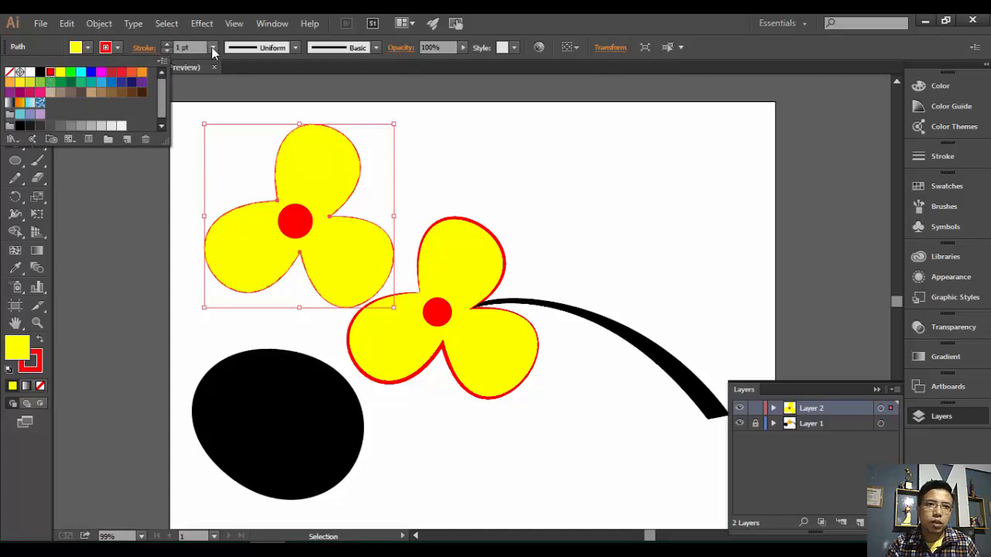
left_click(174, 47)
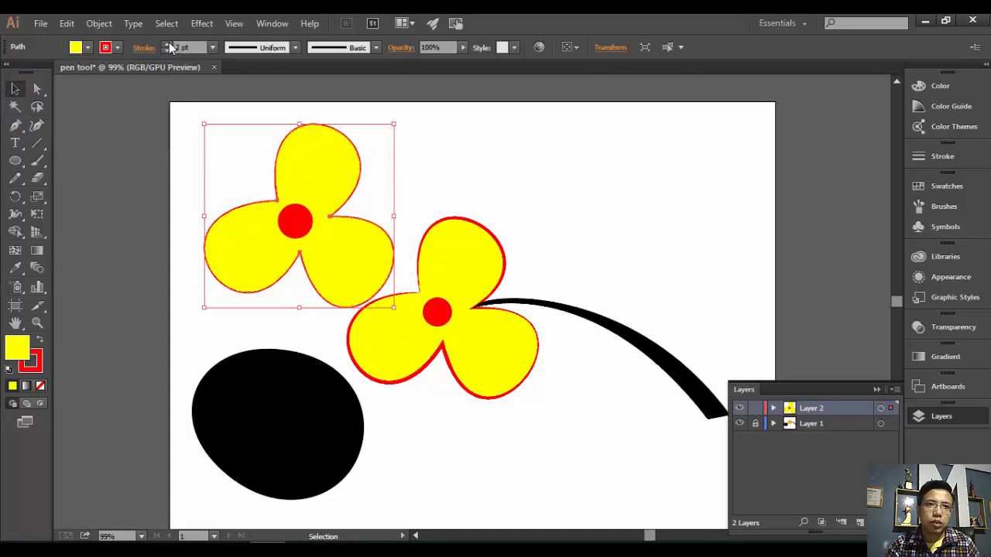
- Set the clover's outline to 5 pt with a tapered width profile
left_click(167, 44)
left_click(167, 44)
left_click(167, 44)
left_click(167, 44)
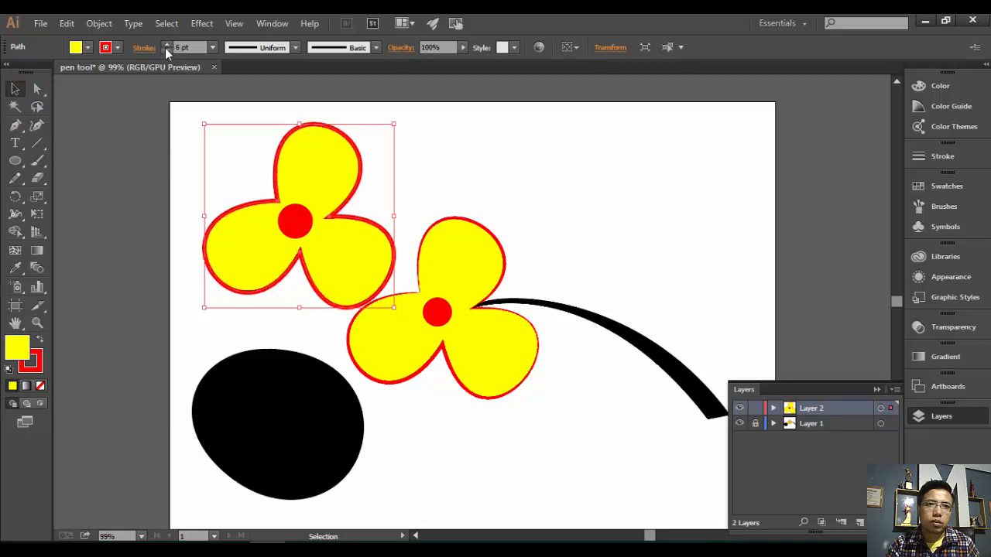
left_click(164, 51)
left_click(295, 47)
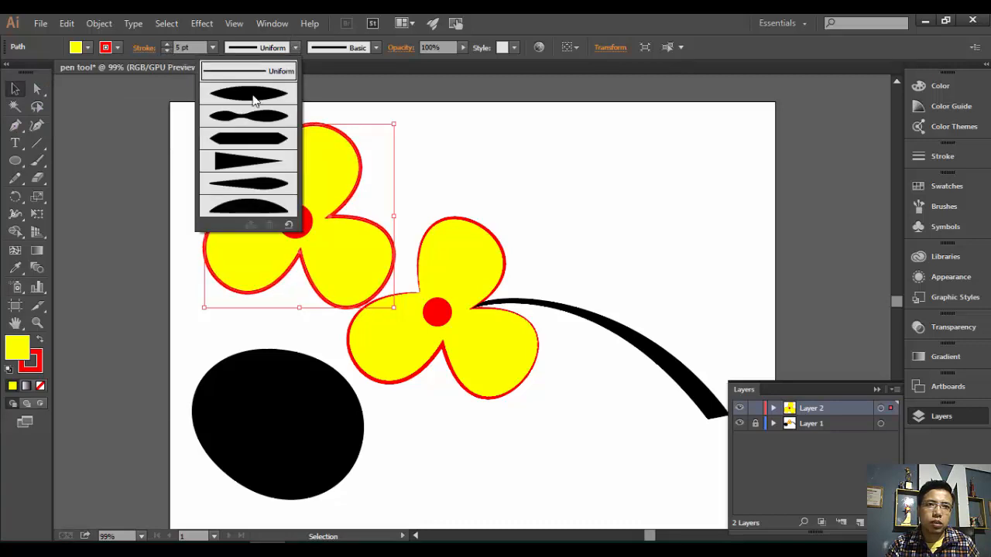
left_click(254, 99)
left_click(543, 112)
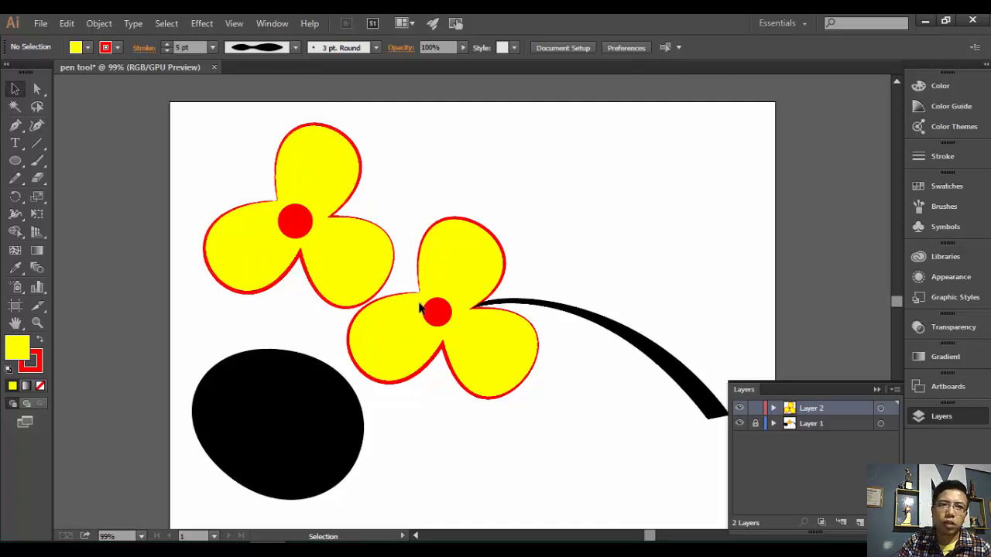
left_click(323, 170)
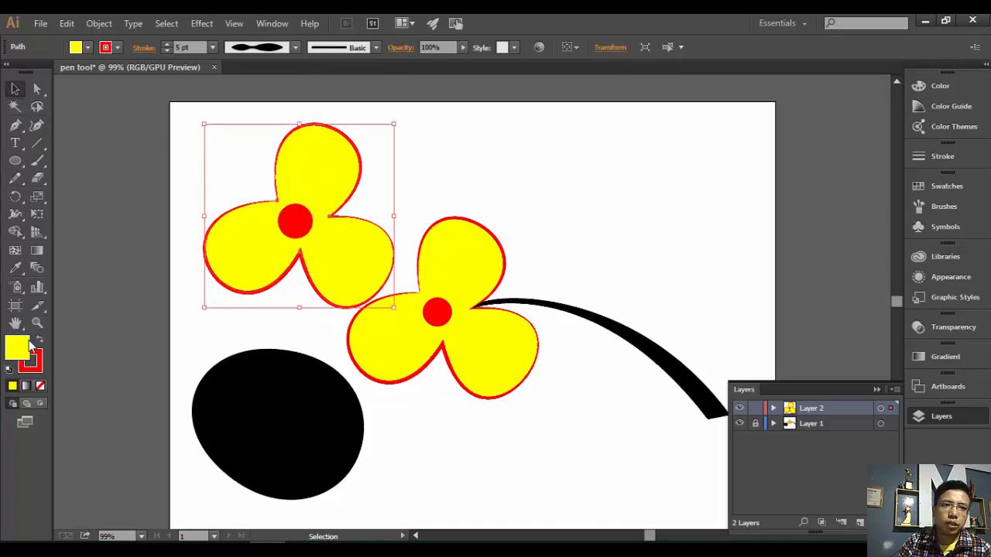
left_click(36, 251)
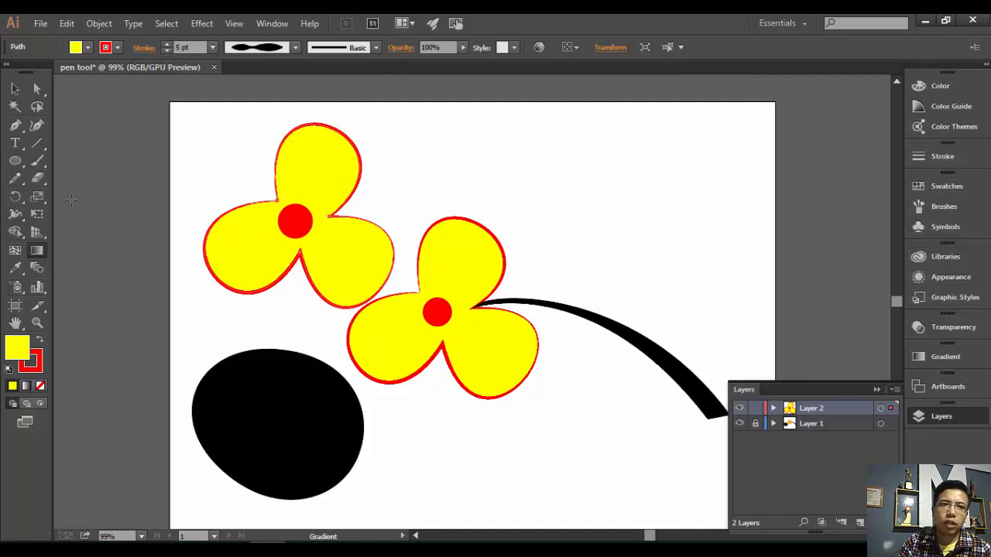
left_click(37, 250)
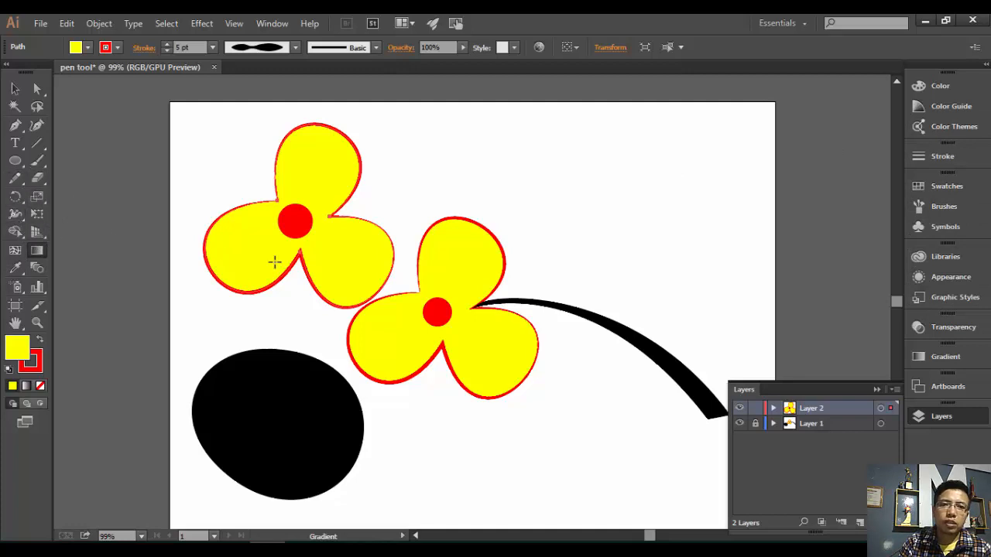
left_click(14, 89)
left_click(341, 252)
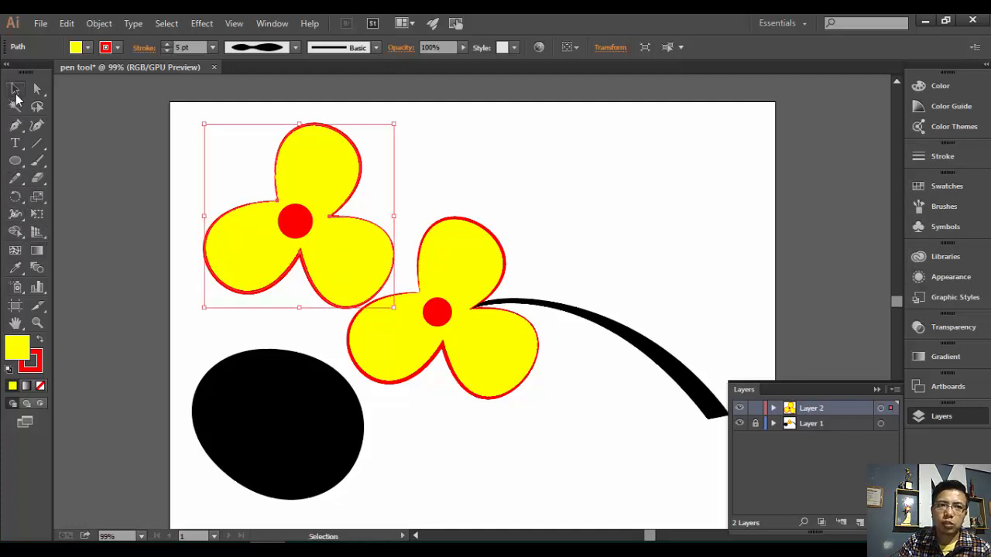
left_click(449, 154)
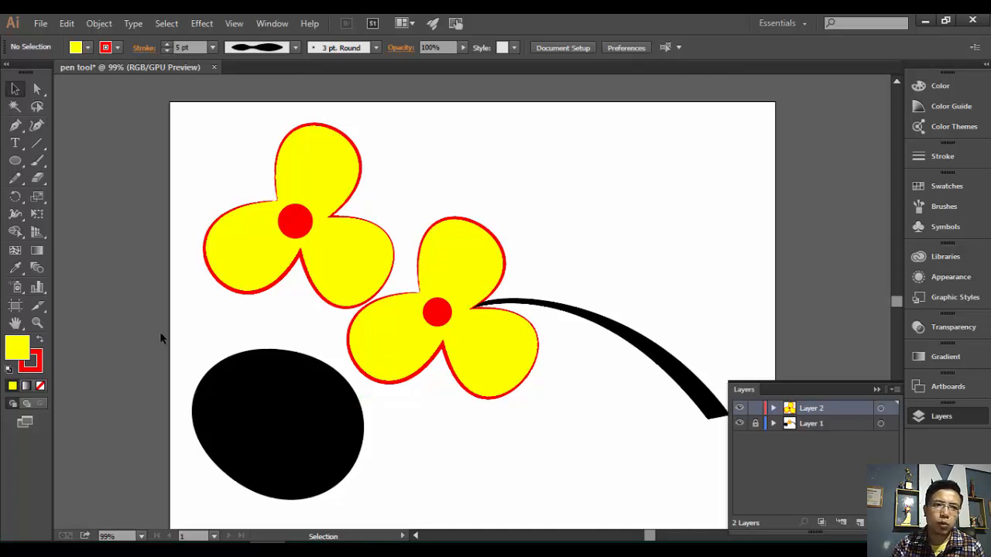
- Start a text insertion point near the top right and raise the font size to 34 pt
left_click(16, 144)
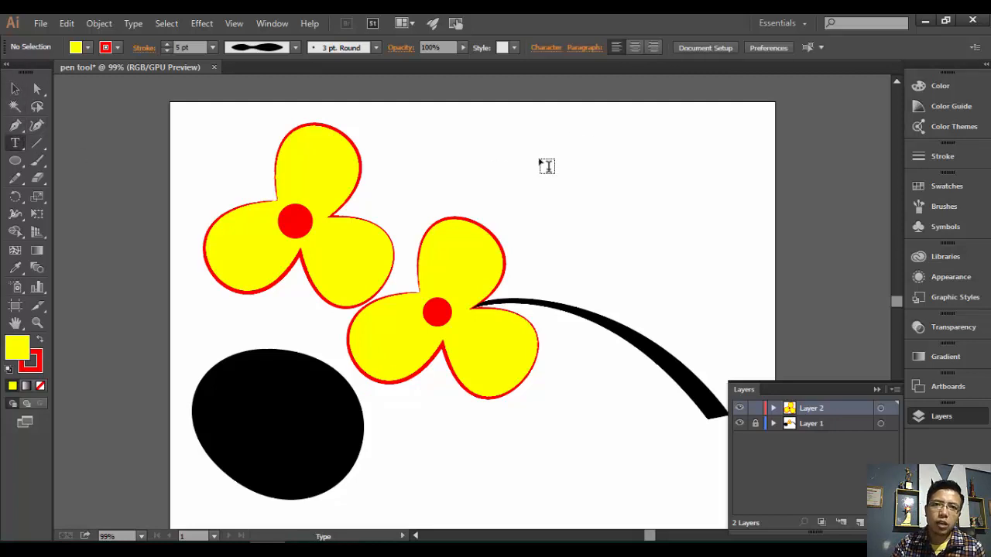
left_click(526, 150)
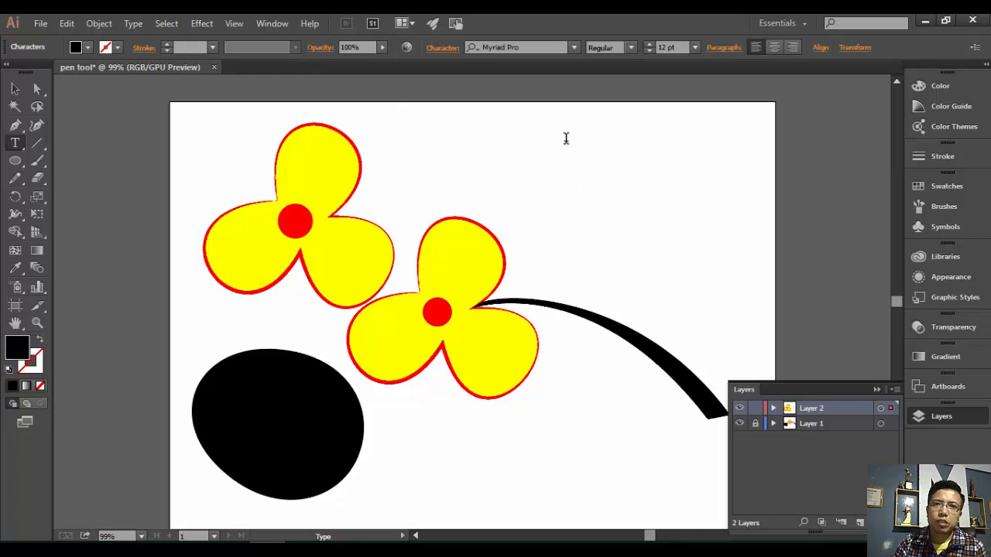
left_click(649, 43)
left_click(648, 43)
left_click(649, 44)
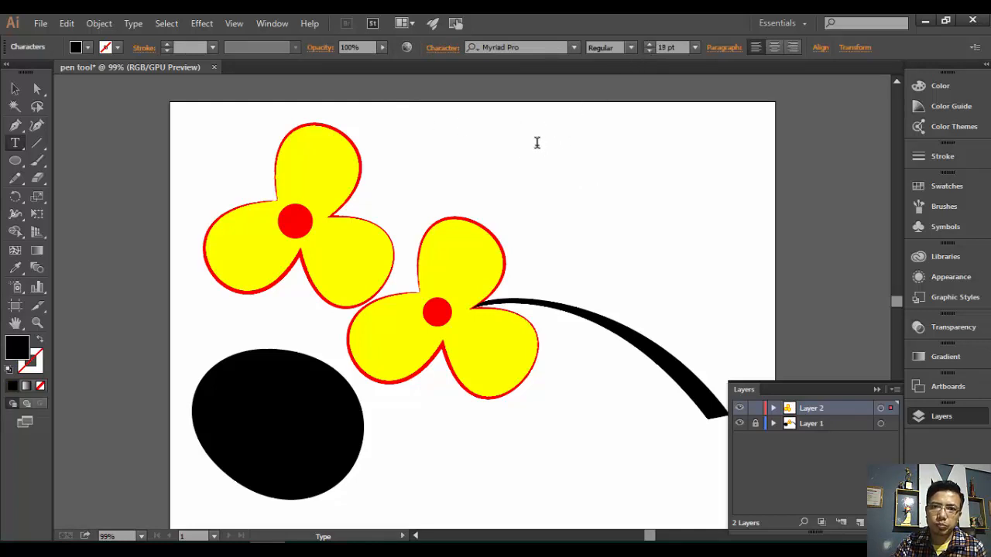
left_click(647, 44)
left_click(648, 44)
left_click(648, 44)
left_click(647, 44)
left_click(647, 44)
left_click(647, 44)
left_click(647, 44)
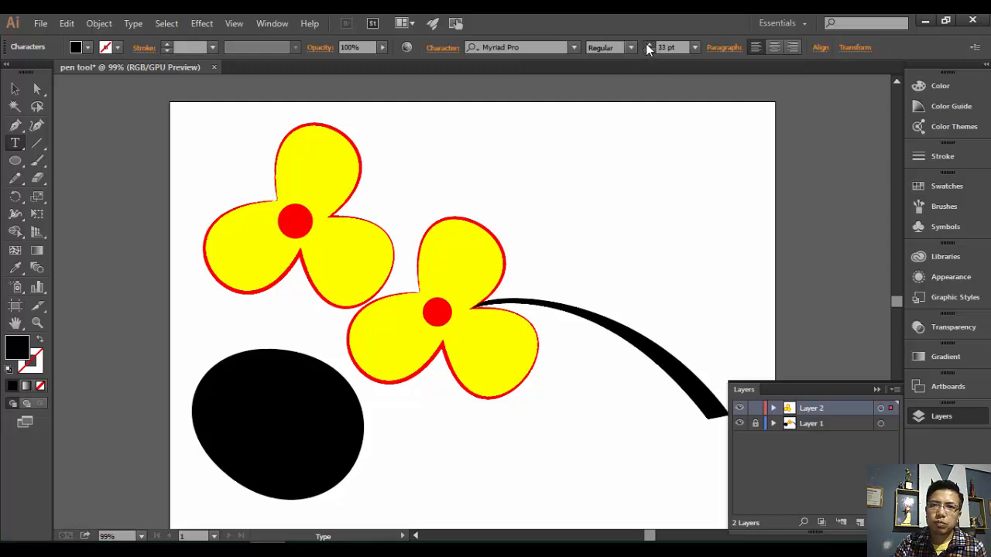
left_click(647, 45)
left_click(647, 44)
- Choose Arial Bold as the font
left_click(572, 48)
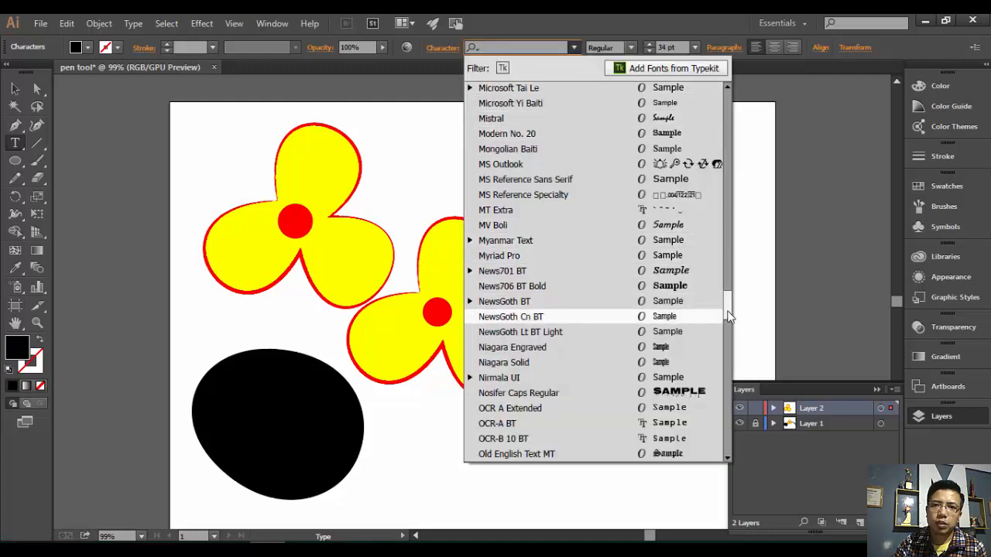
left_click_drag(728, 316, 729, 61)
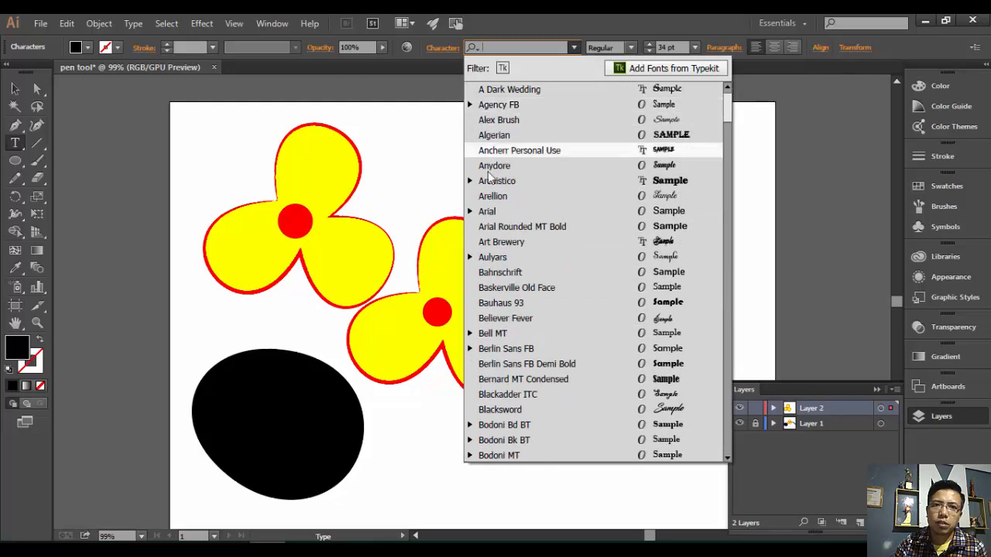
left_click(494, 211)
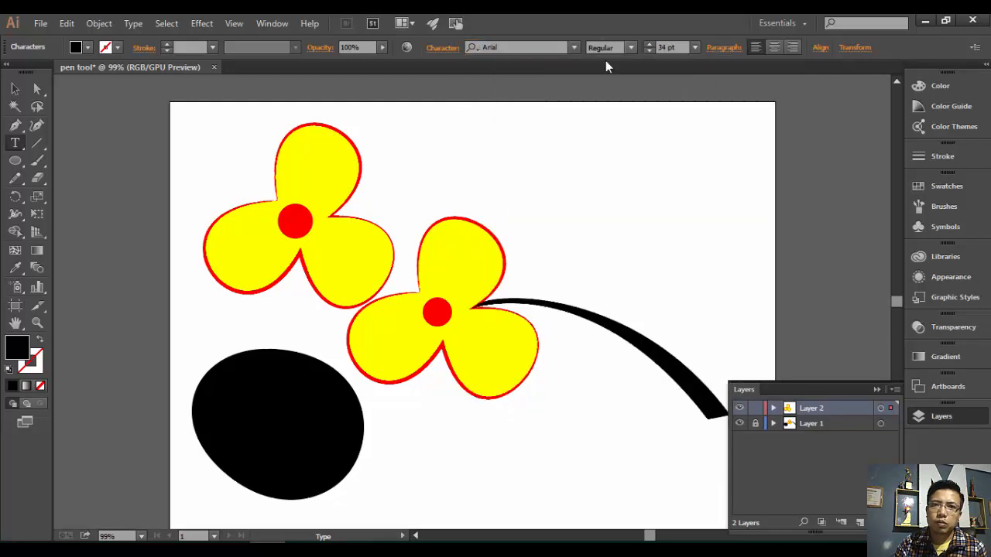
left_click(632, 47)
left_click(613, 109)
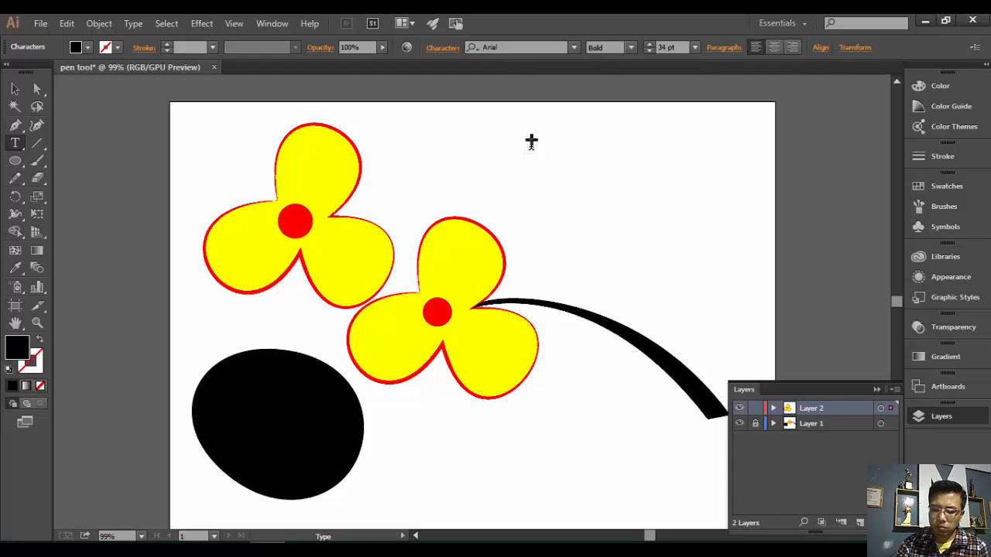
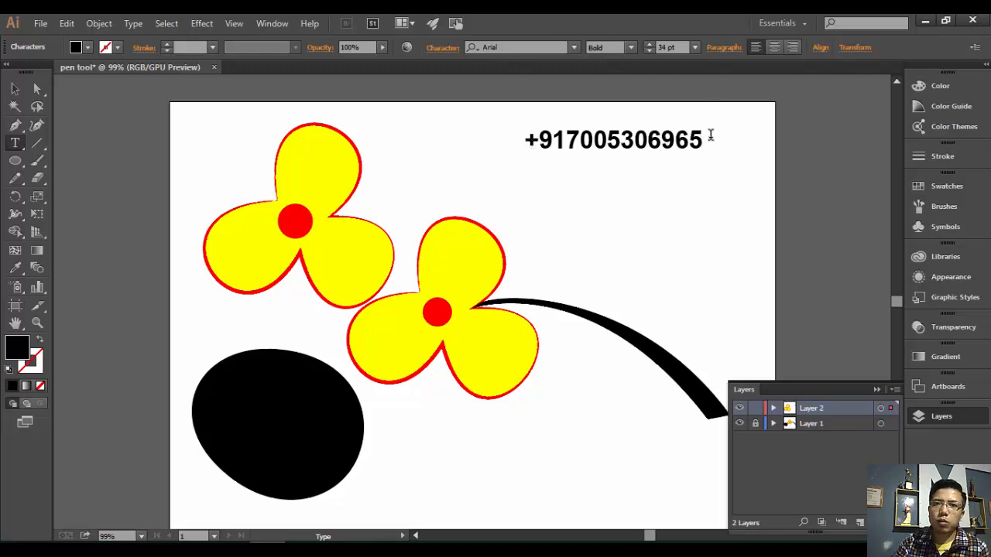
- Type the contact phone number as the first text line
left_click_drag(705, 141, 483, 156)
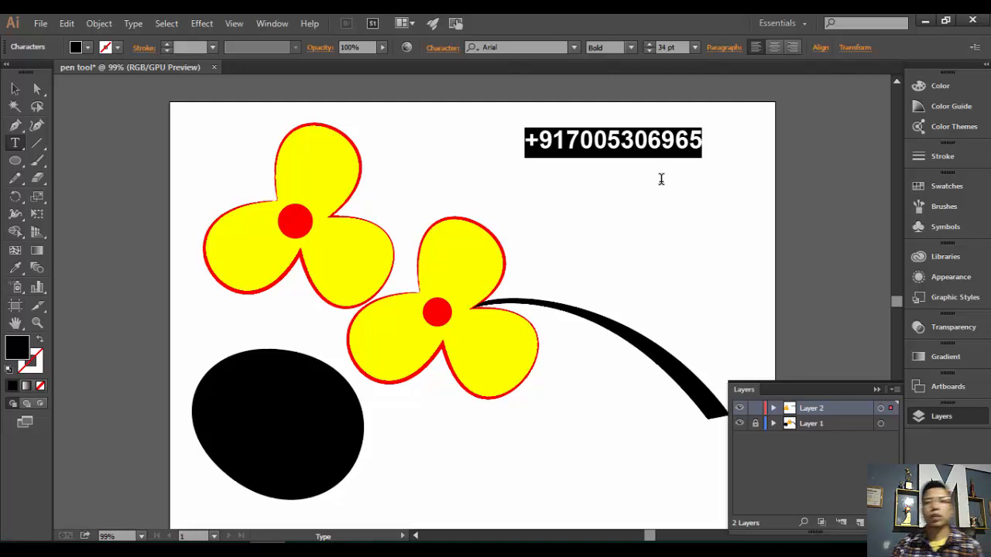
key("Right")
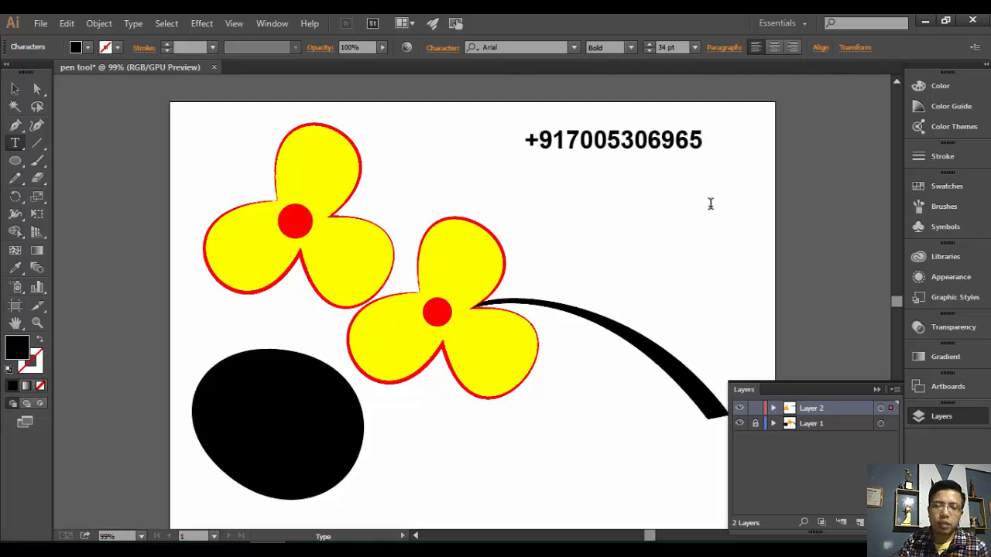
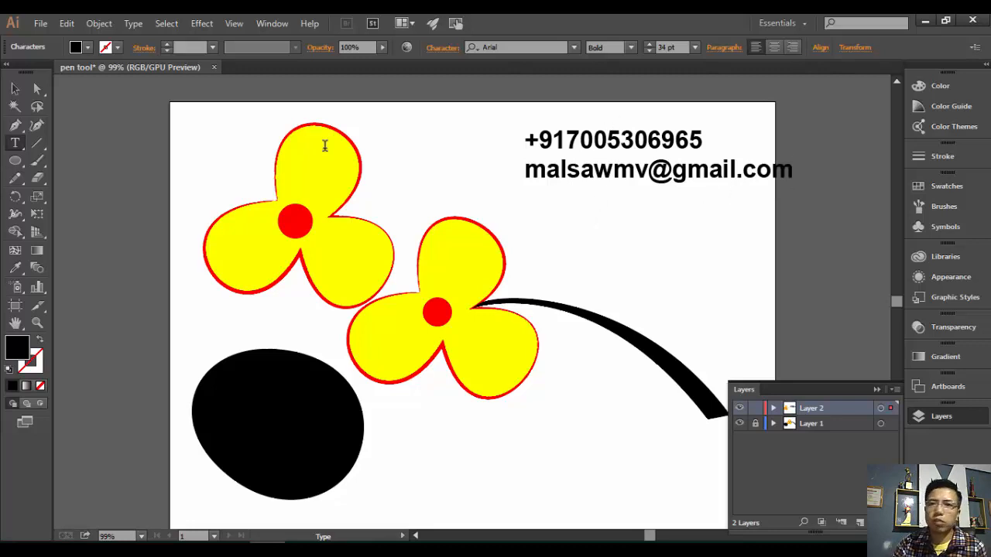
- Type the contact e-mail address on the next line, correcting the stray comma to 'm'
left_click(702, 139)
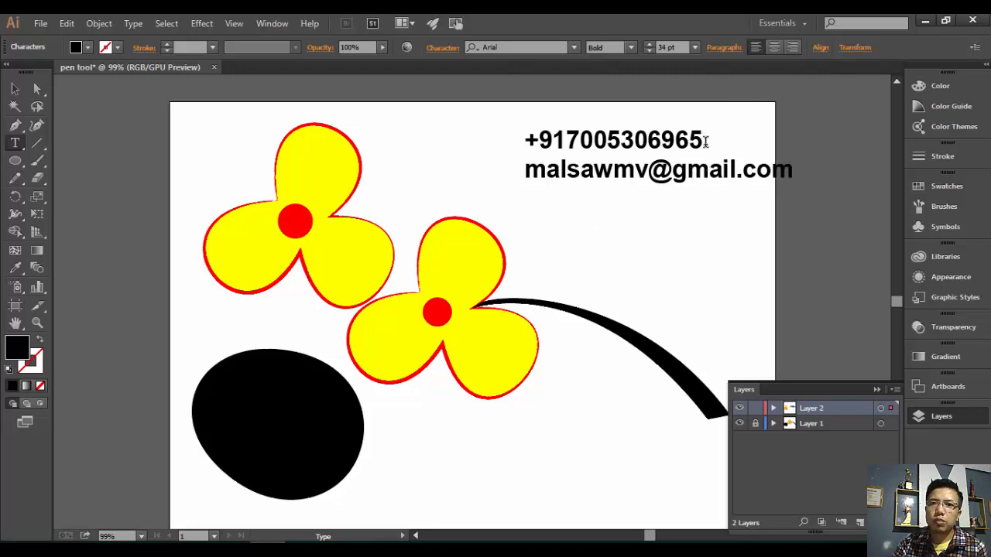
- Nudge the contact text block left, deselect it, and collapse the floating Layers panel
left_click_drag(702, 141, 524, 139)
left_click(15, 88)
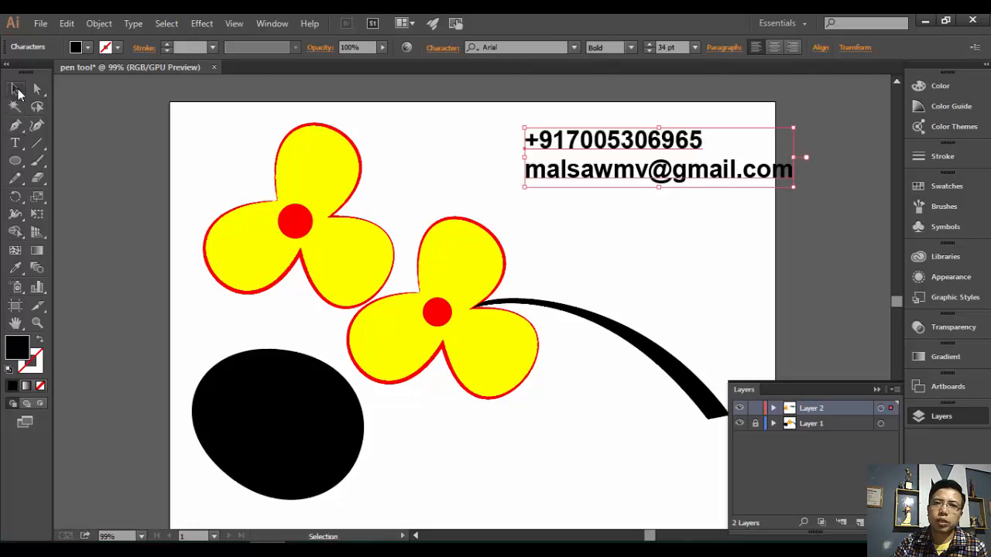
left_click_drag(683, 154, 611, 161)
left_click(675, 225)
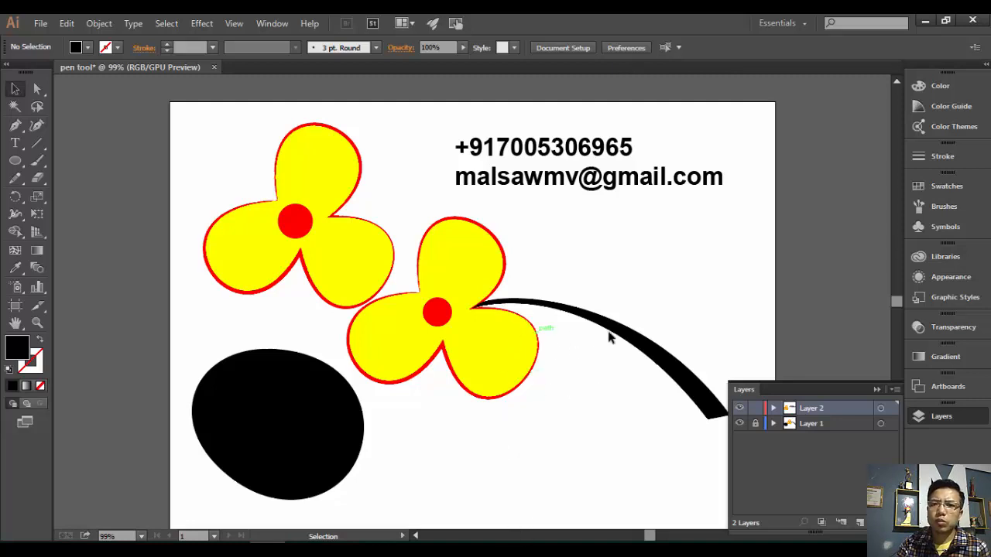
left_click(876, 389)
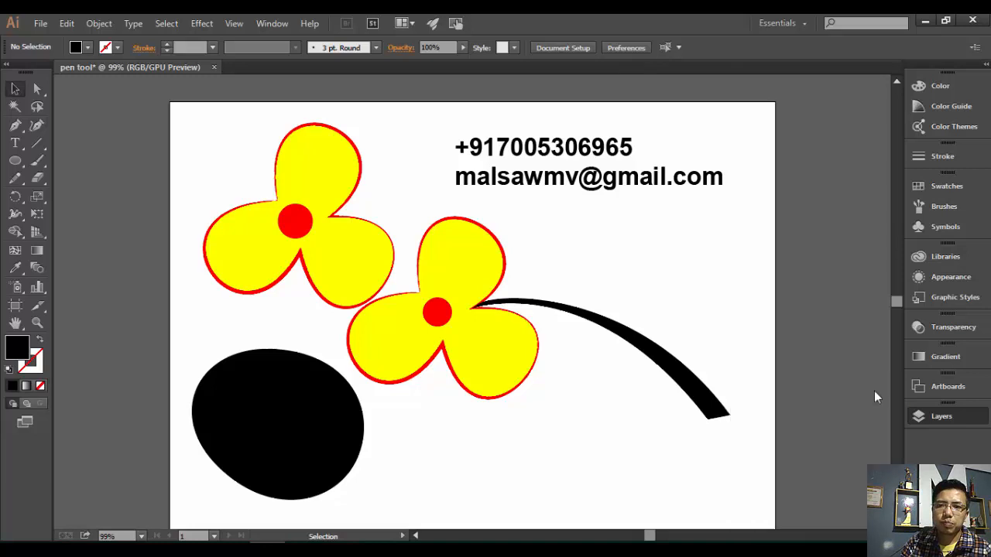
key("alt+Tab")
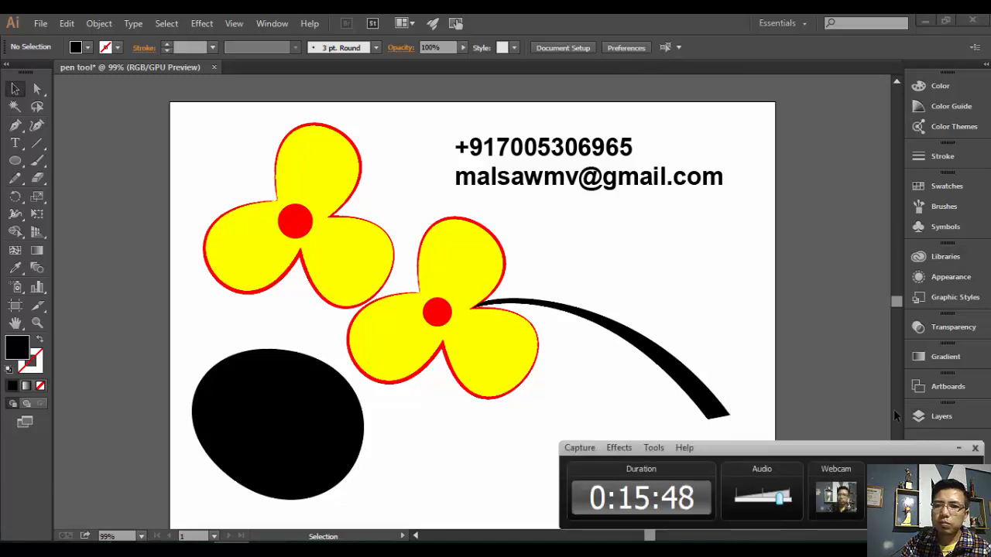